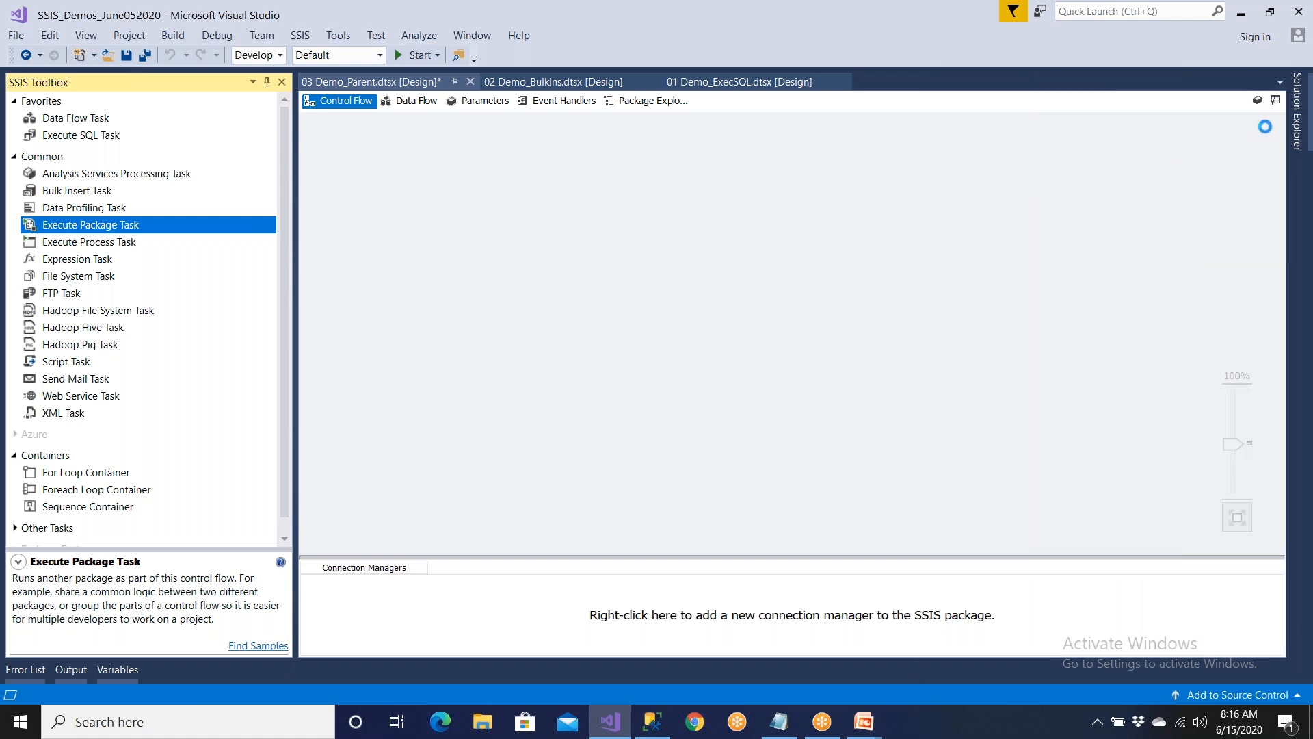
- Close the 02 Demo_BulkIns and 01 Demo_ExecSQL packages and save 03 Demo_Parent.dtsx
mouse_move(1296, 130)
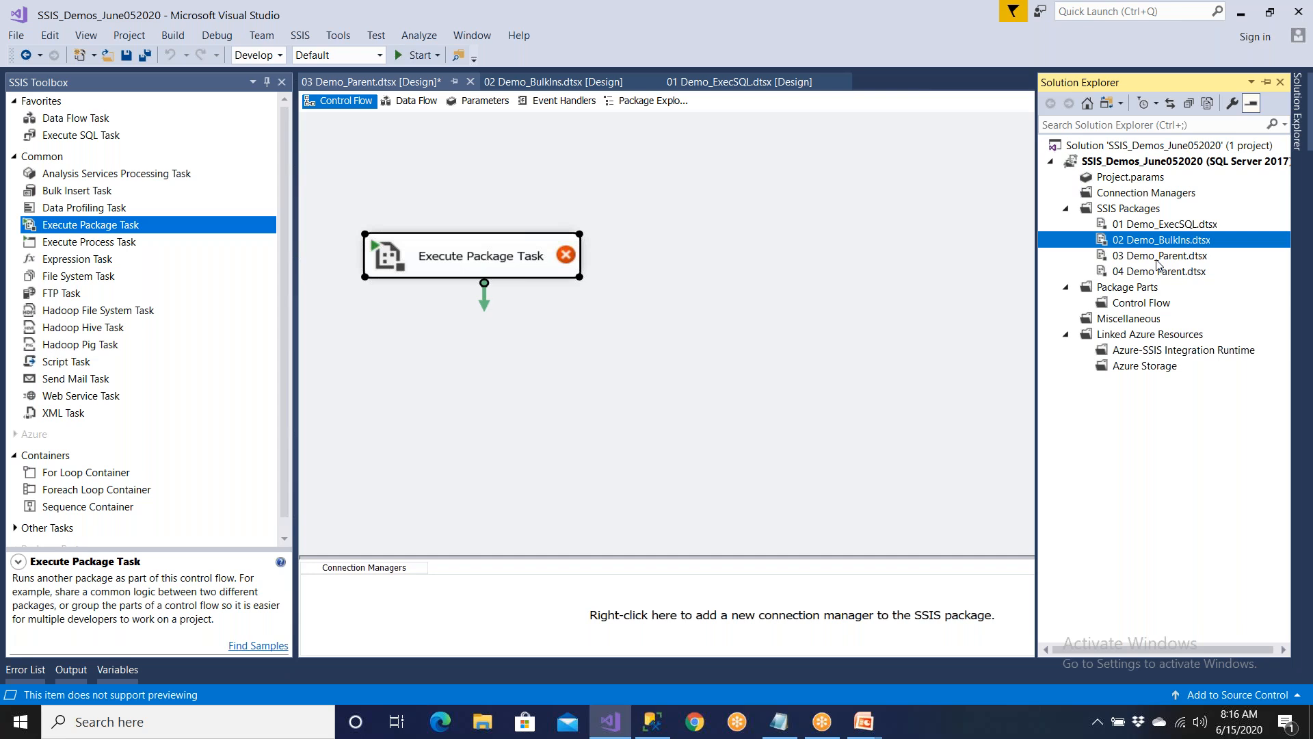
left_click(653, 81)
left_click(659, 82)
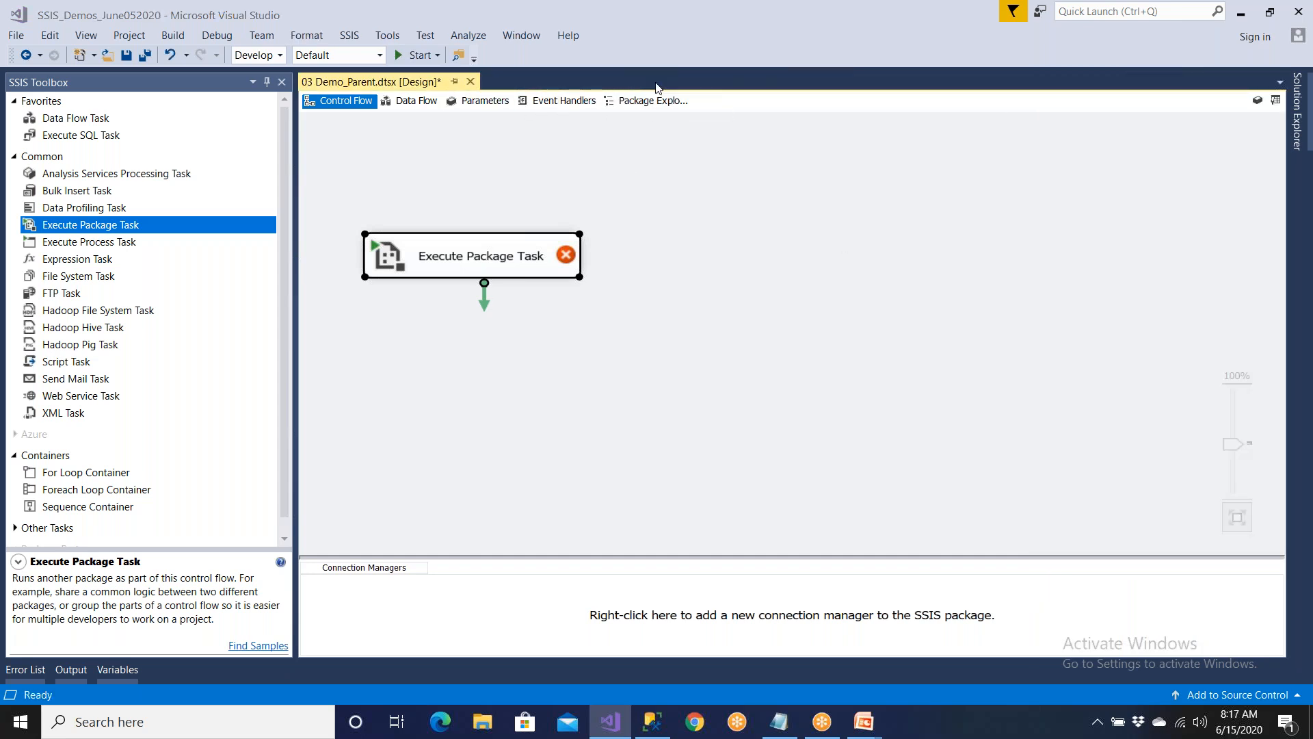
left_click(126, 58)
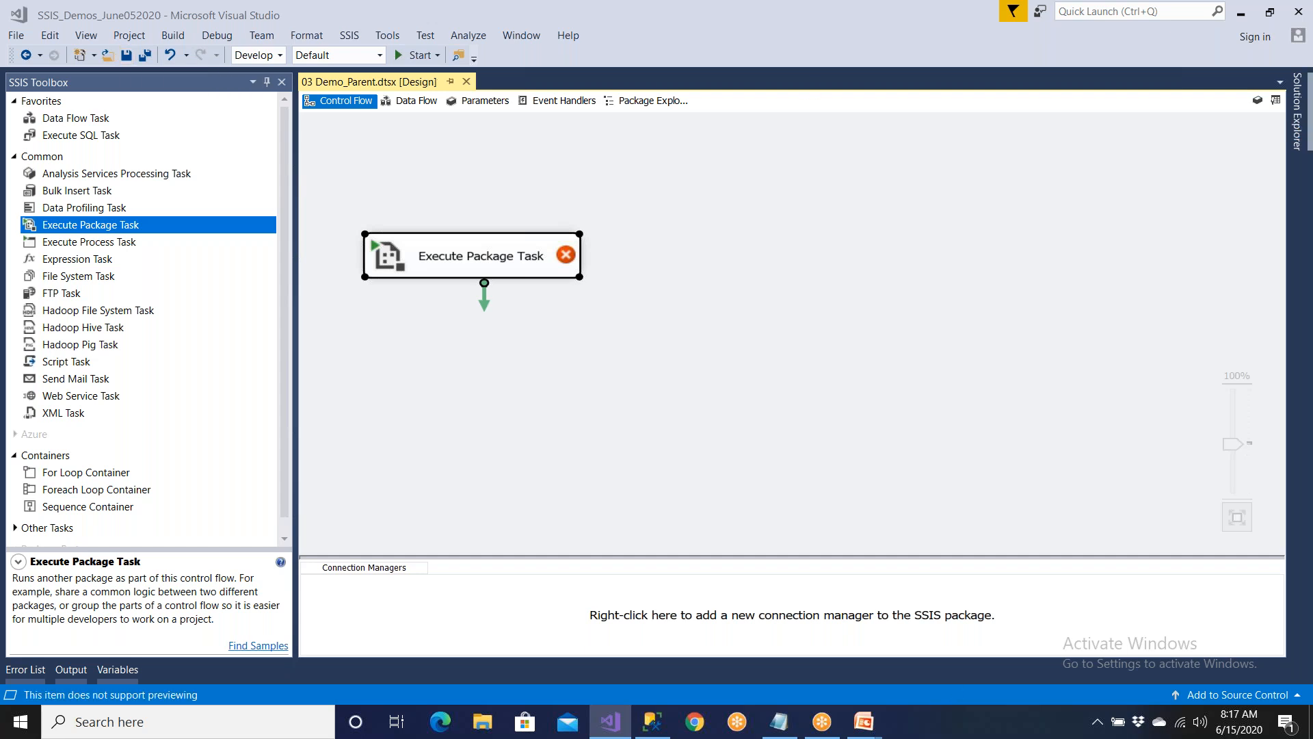
- Open the 01 Demo_ExecSQL.dtsx package from the project and close it again
left_click(1296, 109)
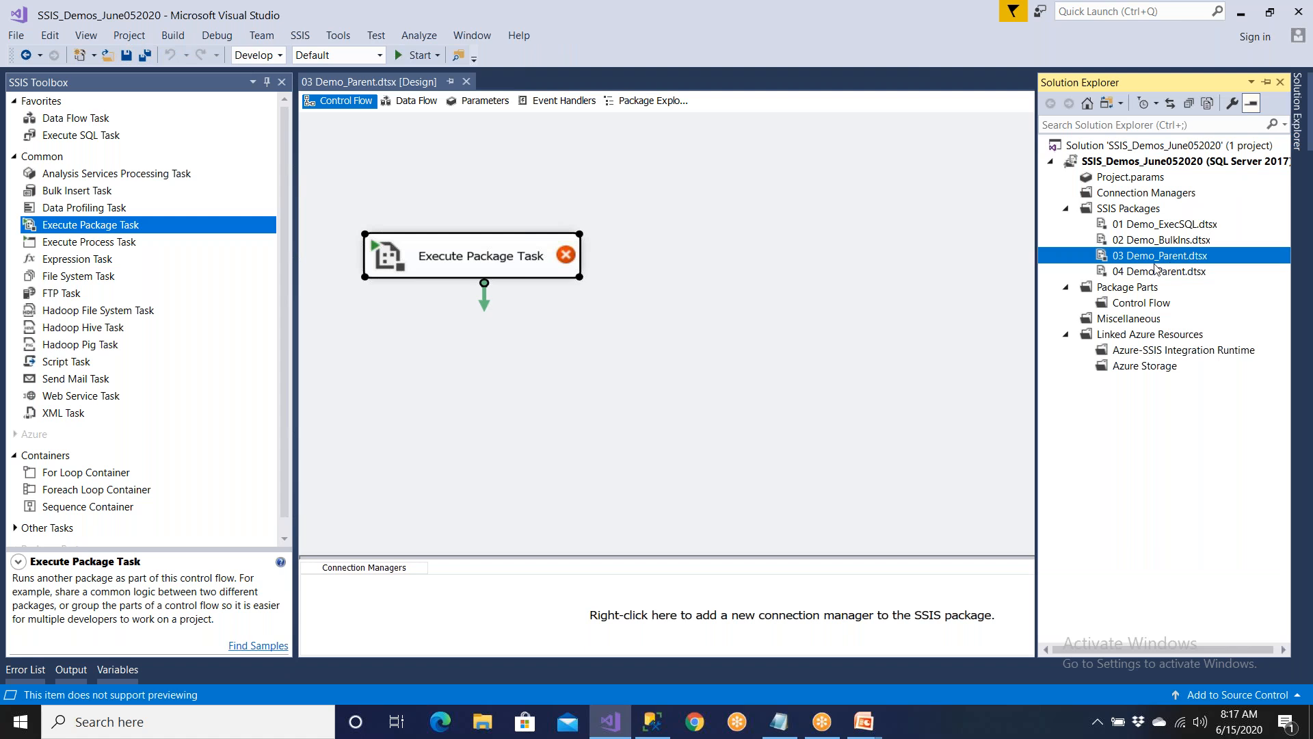
left_click(1172, 241)
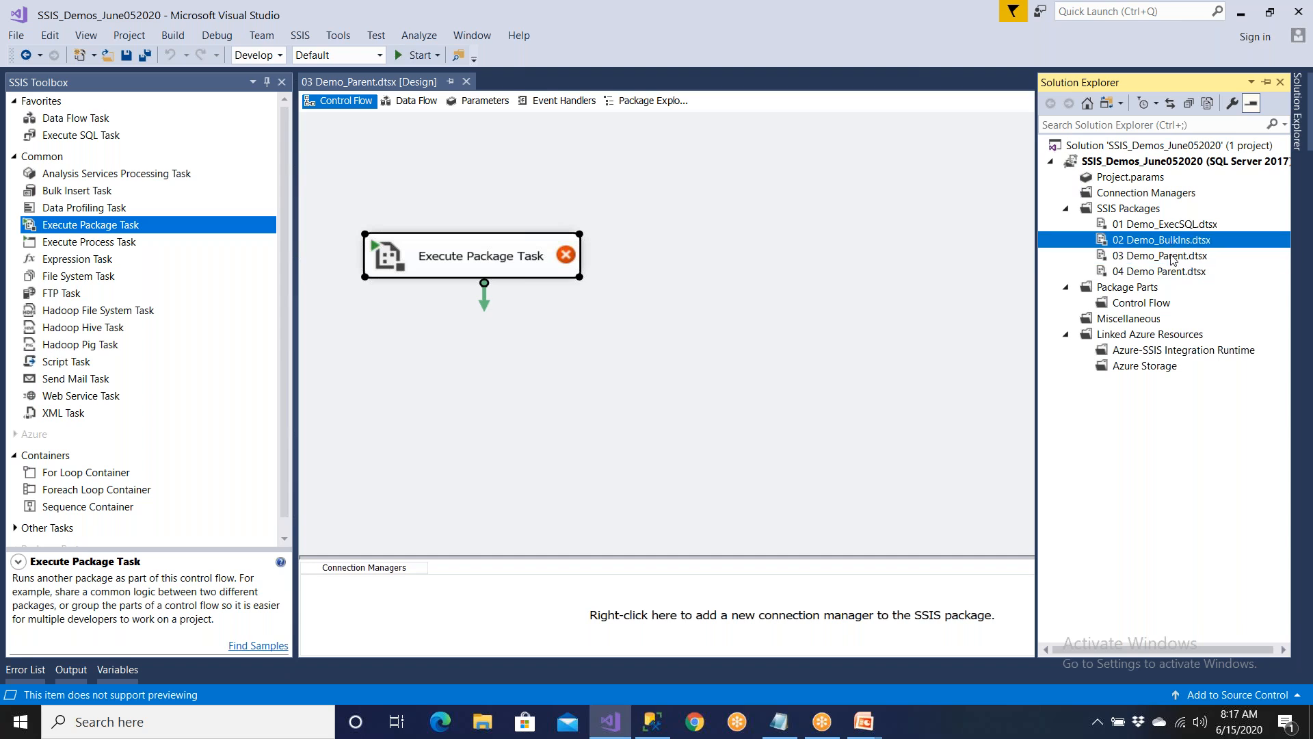
left_click(1172, 257)
left_click(1176, 225)
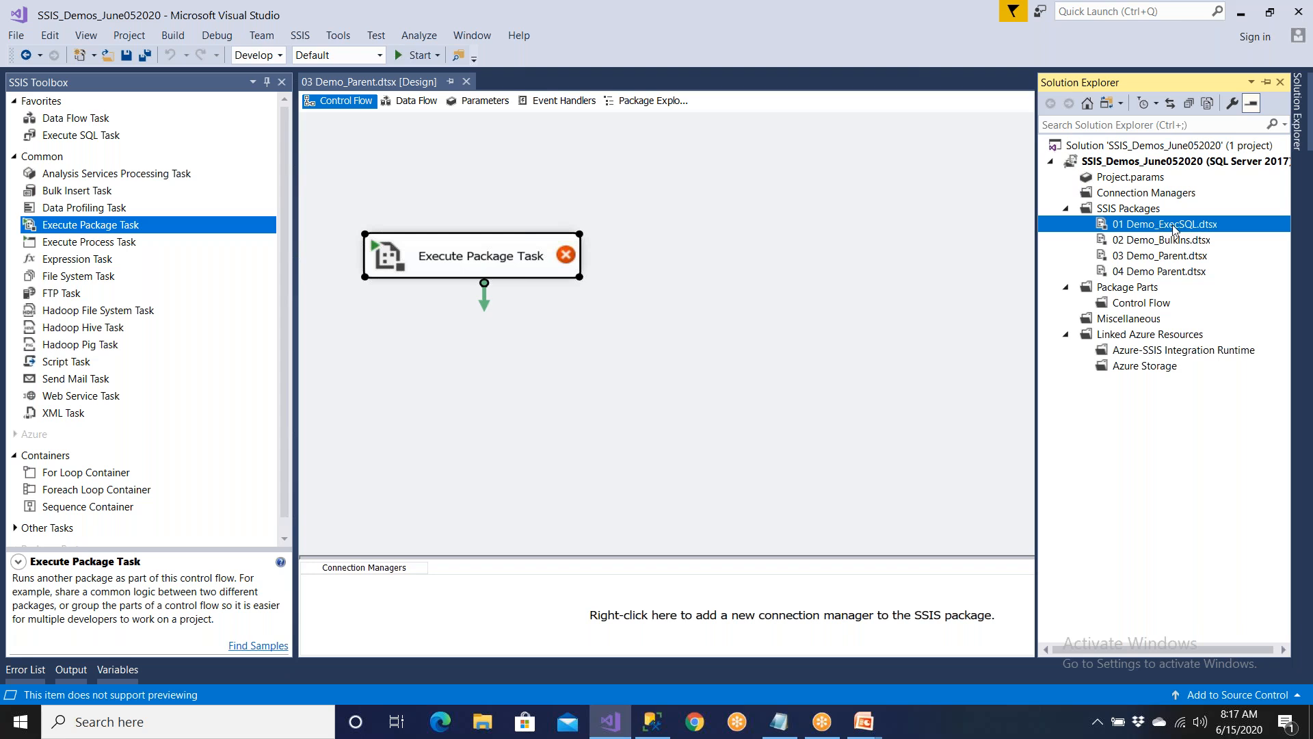
double_click(1188, 226)
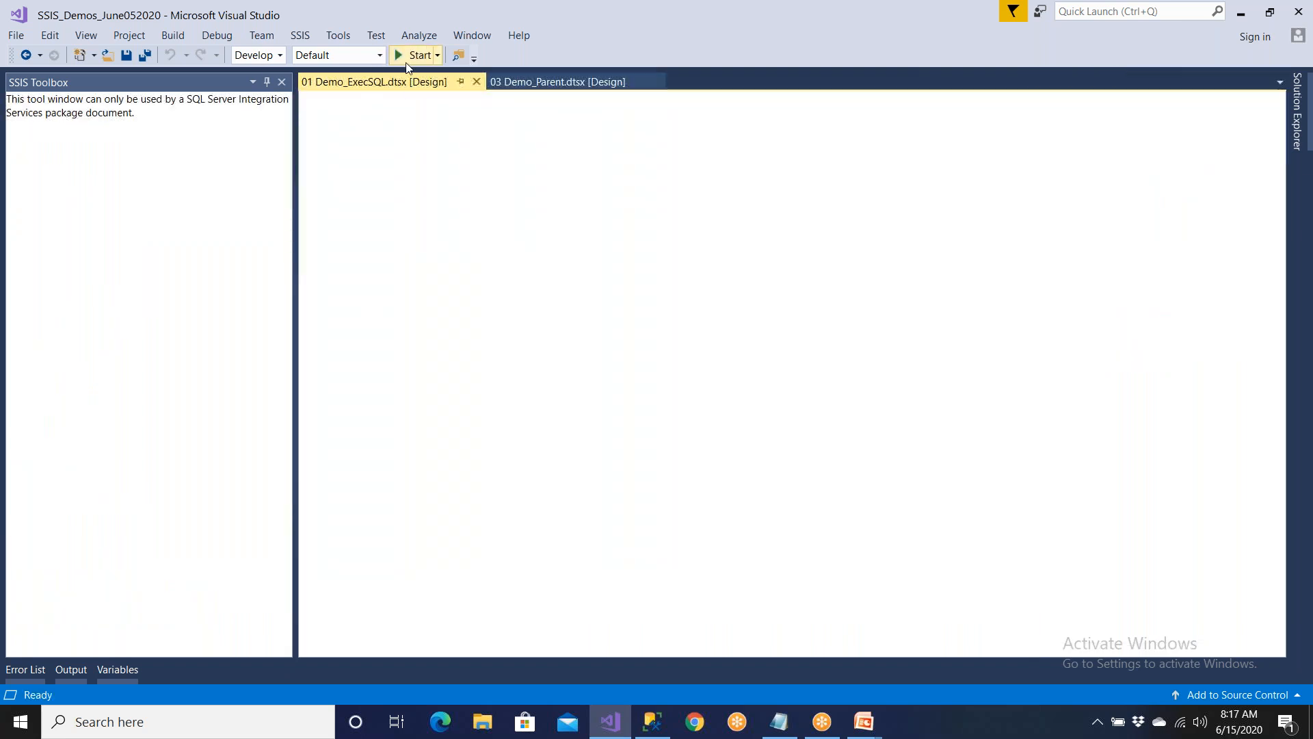
left_click(477, 82)
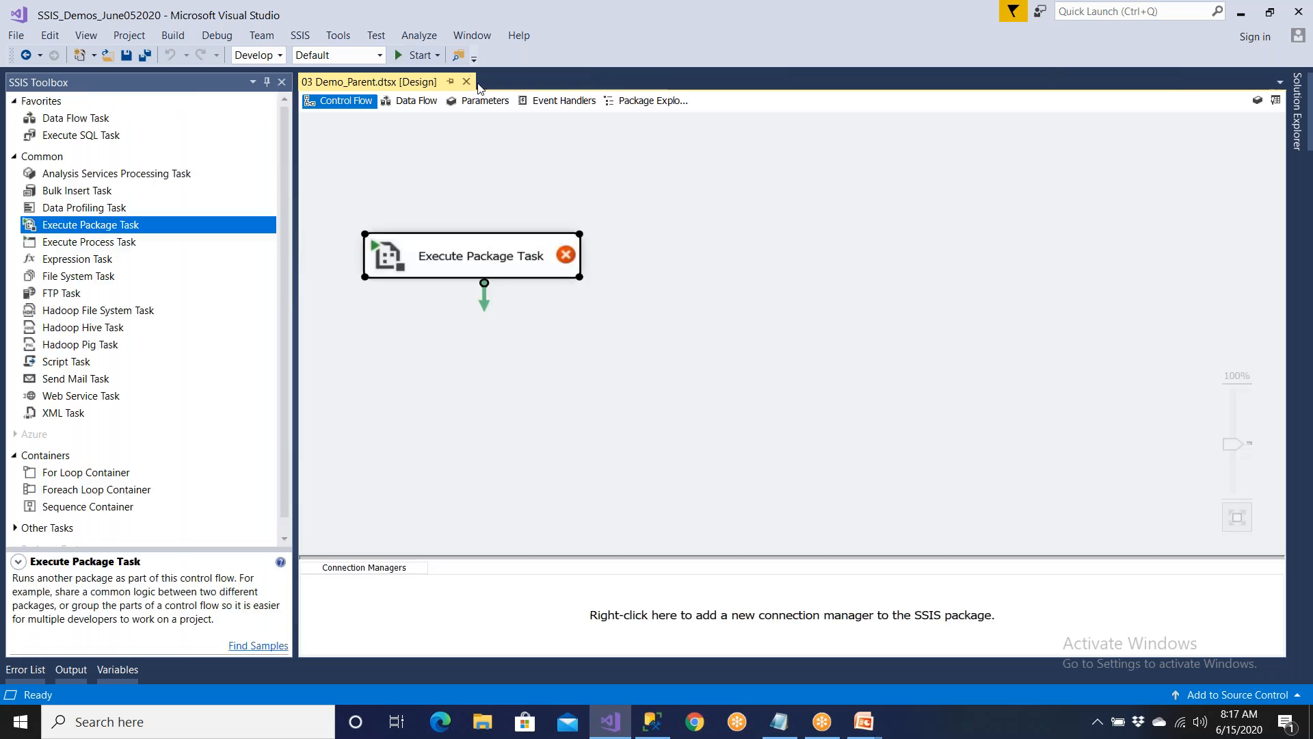
- Open 02 Demo_BulkIns.dtsx to view its control flow, and return to 03 Demo_Parent.dtsx
left_click(1308, 137)
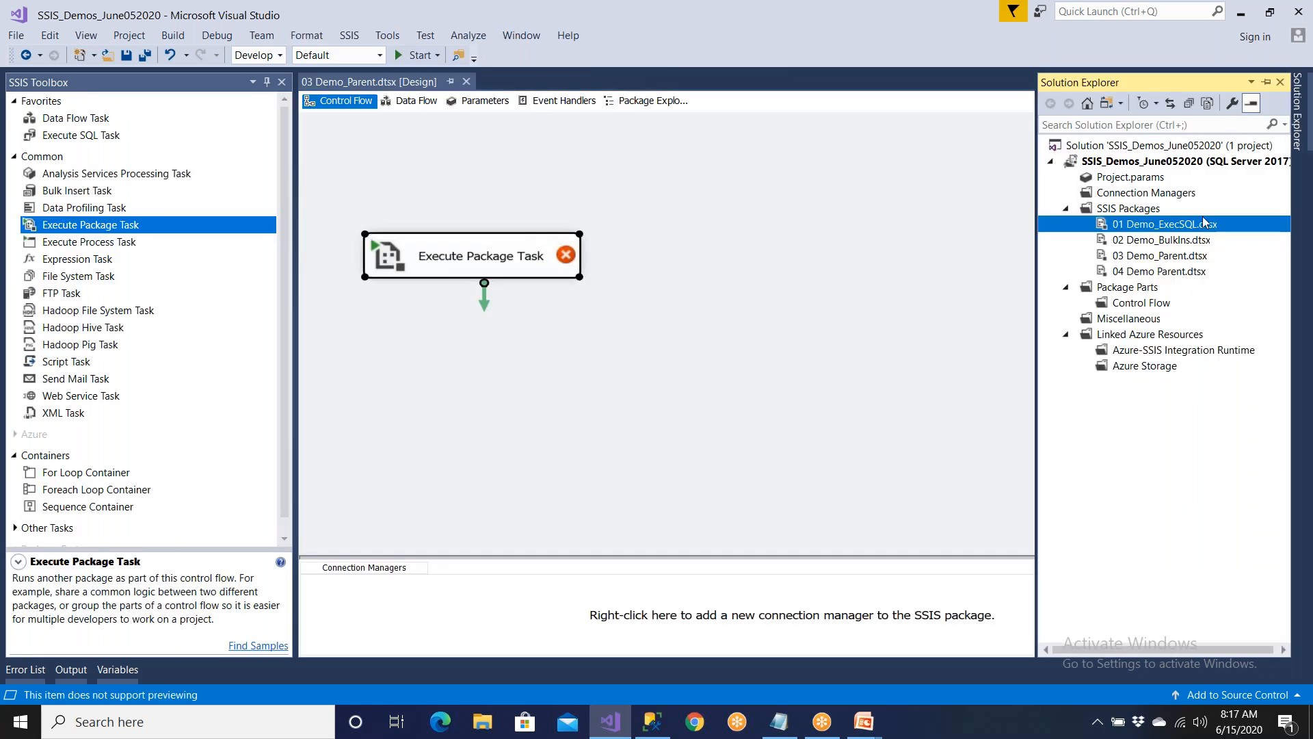
left_click(1163, 240)
double_click(1162, 239)
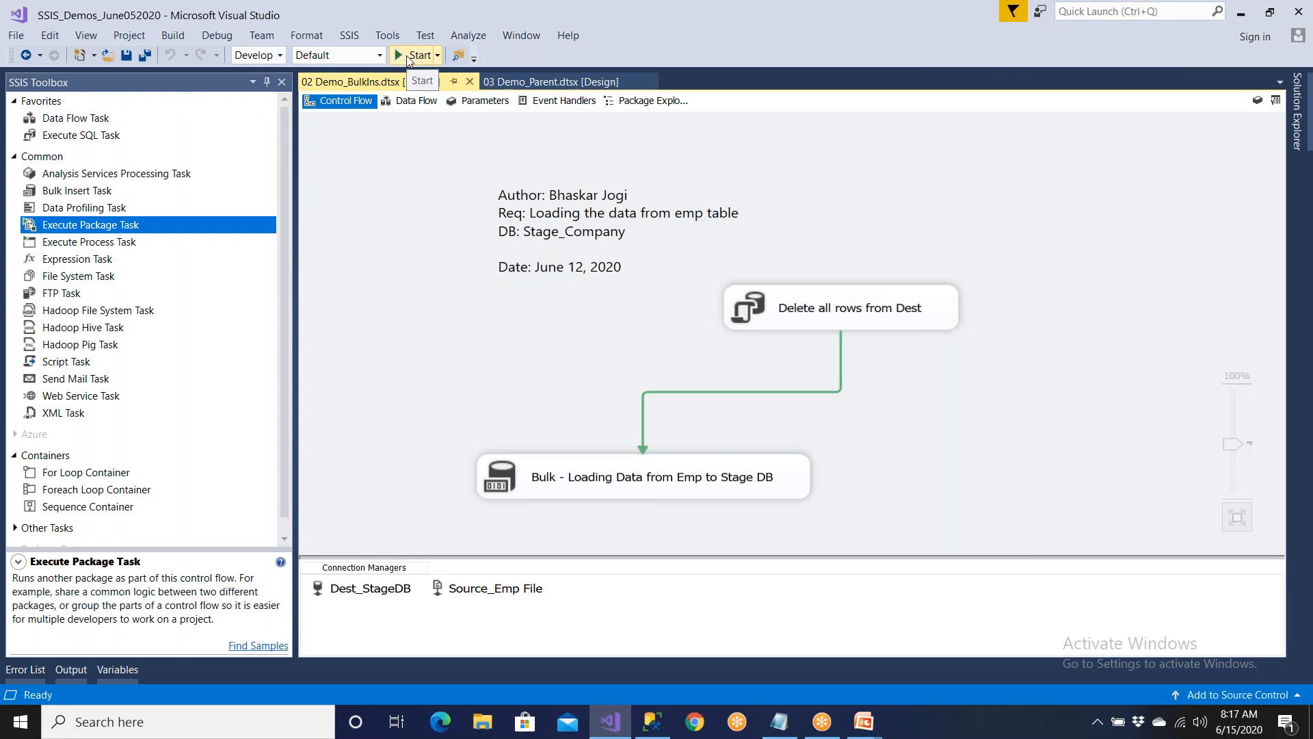
left_click(1300, 117)
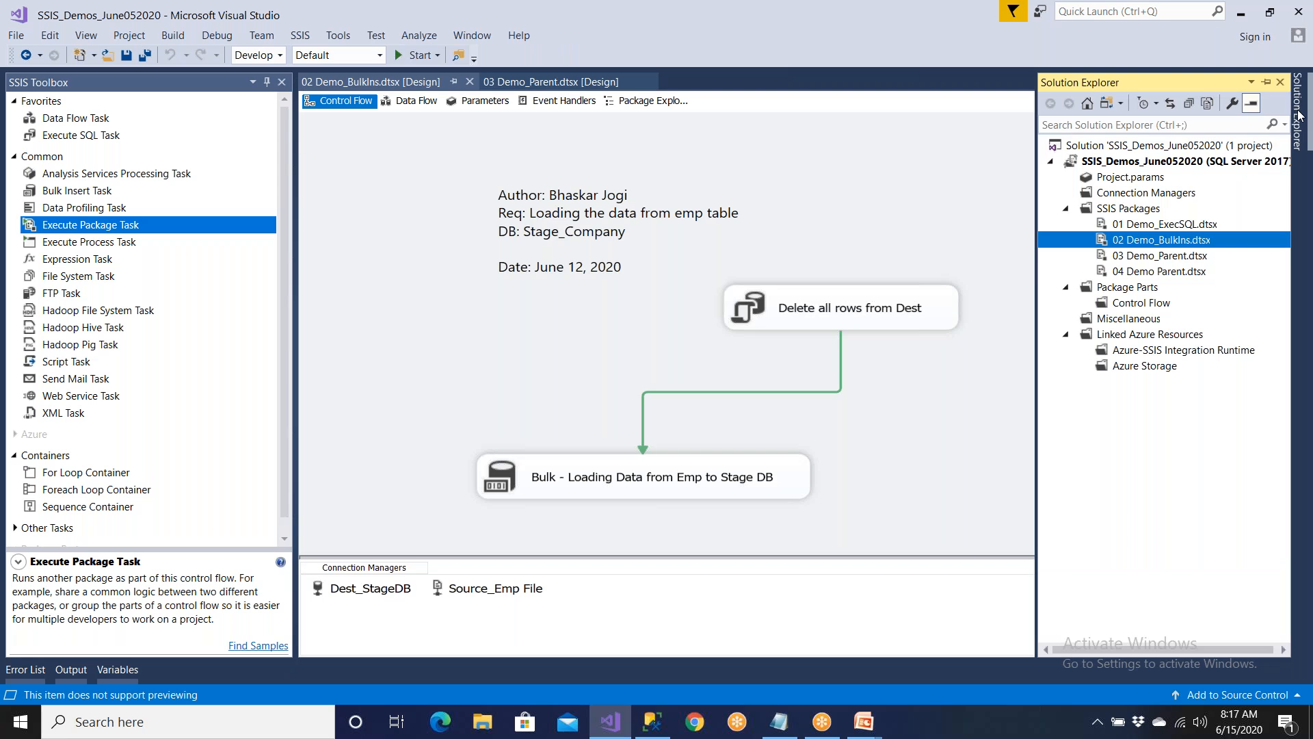
double_click(1184, 256)
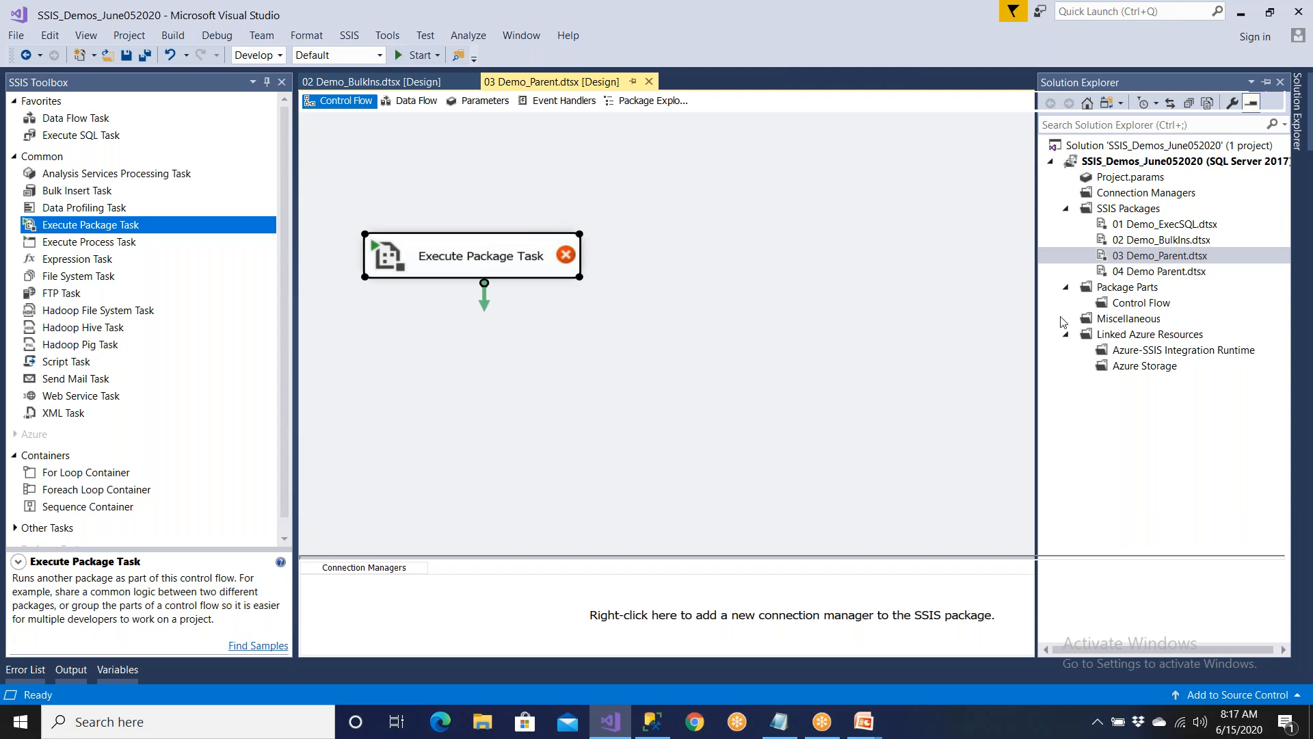
- Shift the Execute Package Task slightly on the design surface and keep the Solution Explorer permanently open
left_click_drag(526, 259, 553, 232)
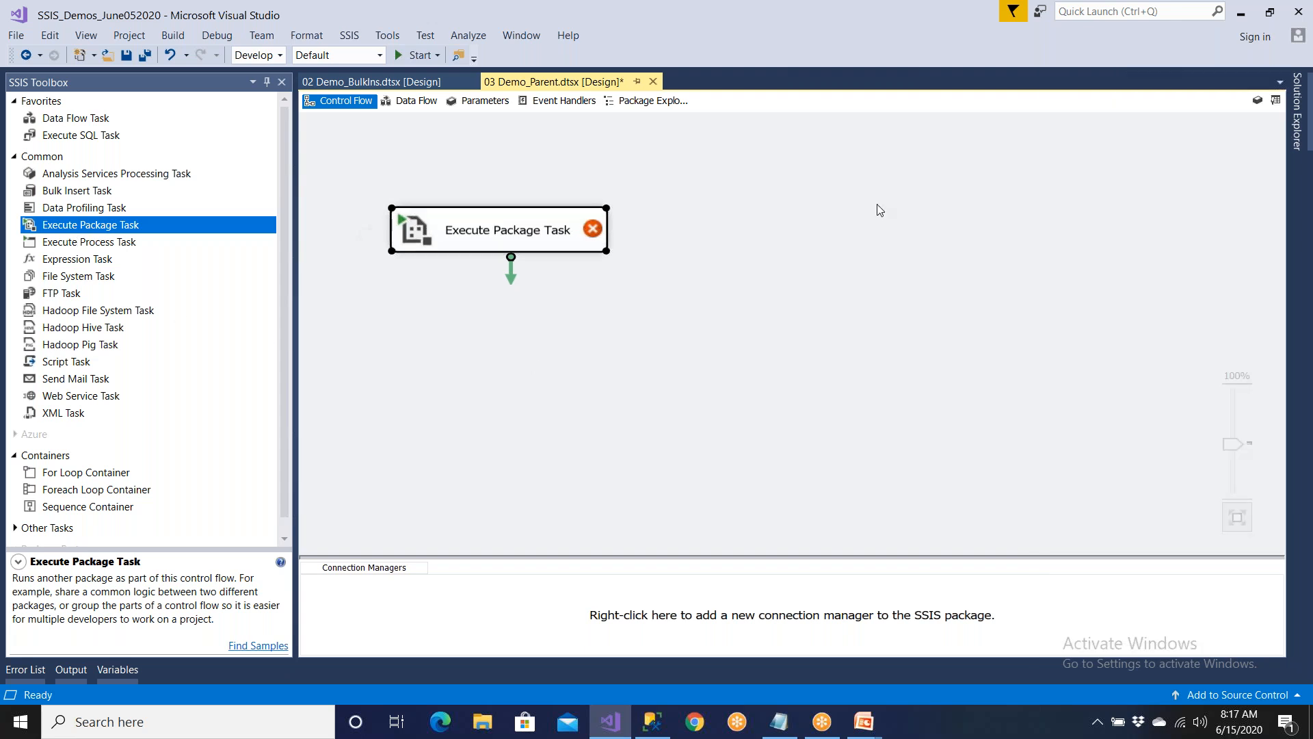
mouse_move(1304, 125)
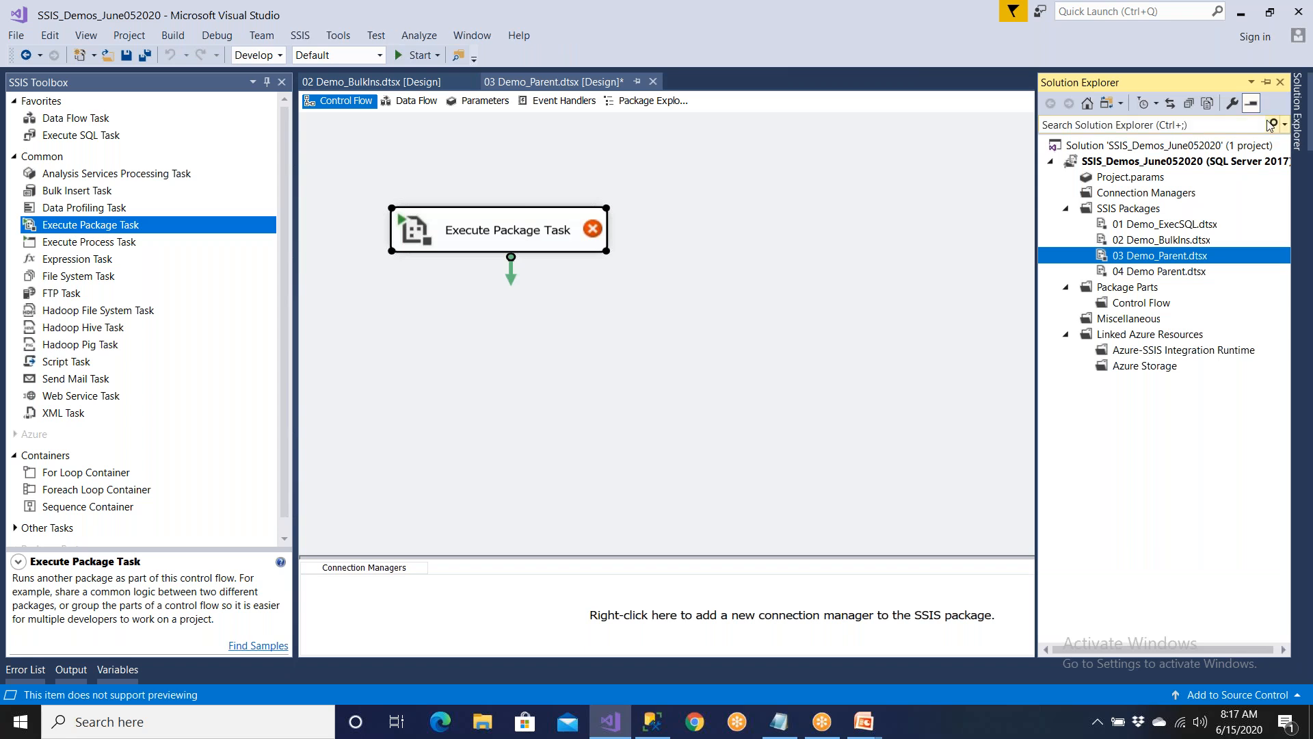
left_click(1266, 81)
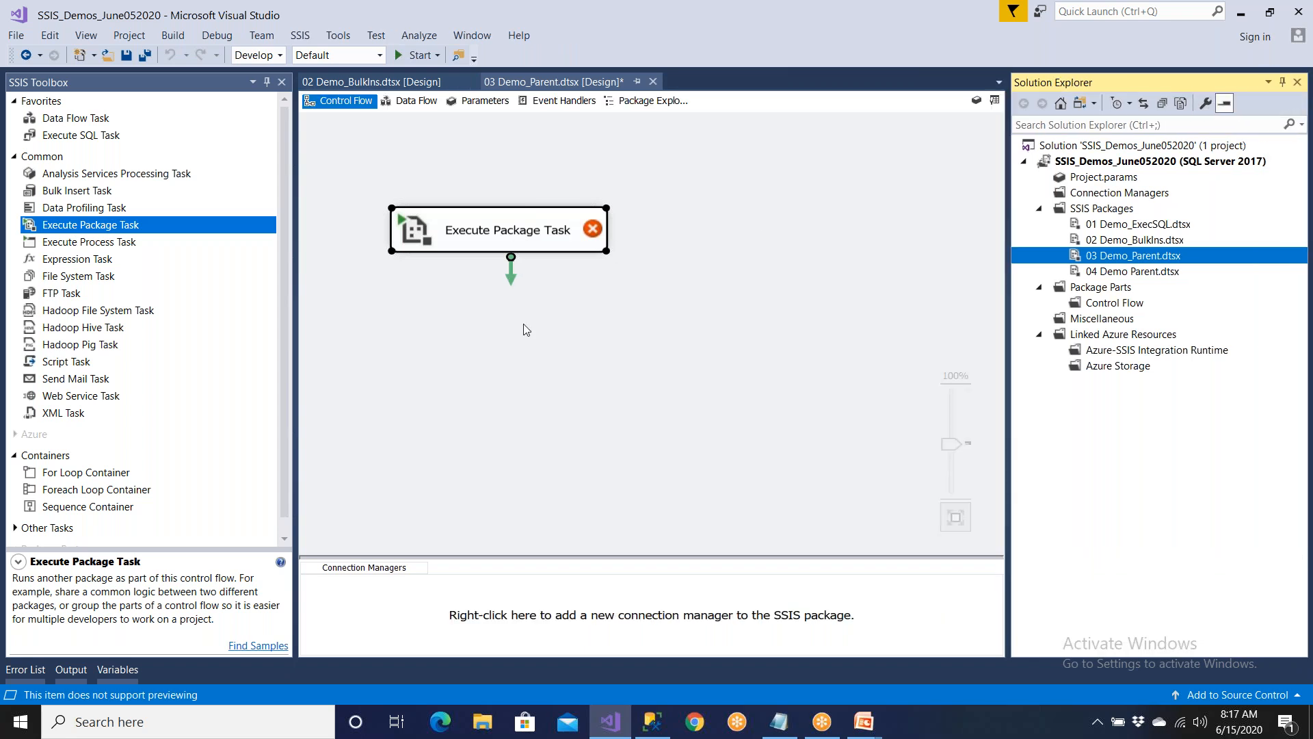
left_click(535, 256)
left_click(540, 243)
double_click(540, 243)
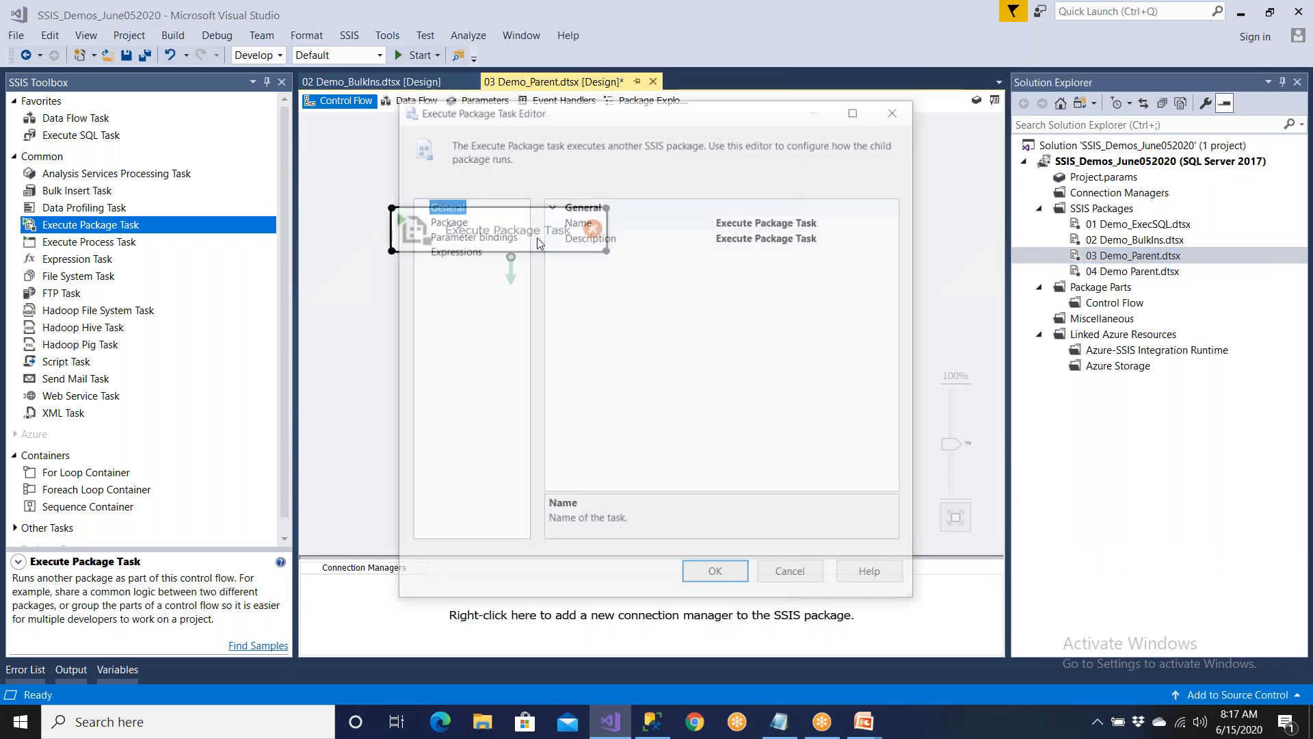
left_click(792, 575)
- Rename the Execute Package Task in the parent package as Call Demo1
right_click(542, 232)
left_click(591, 504)
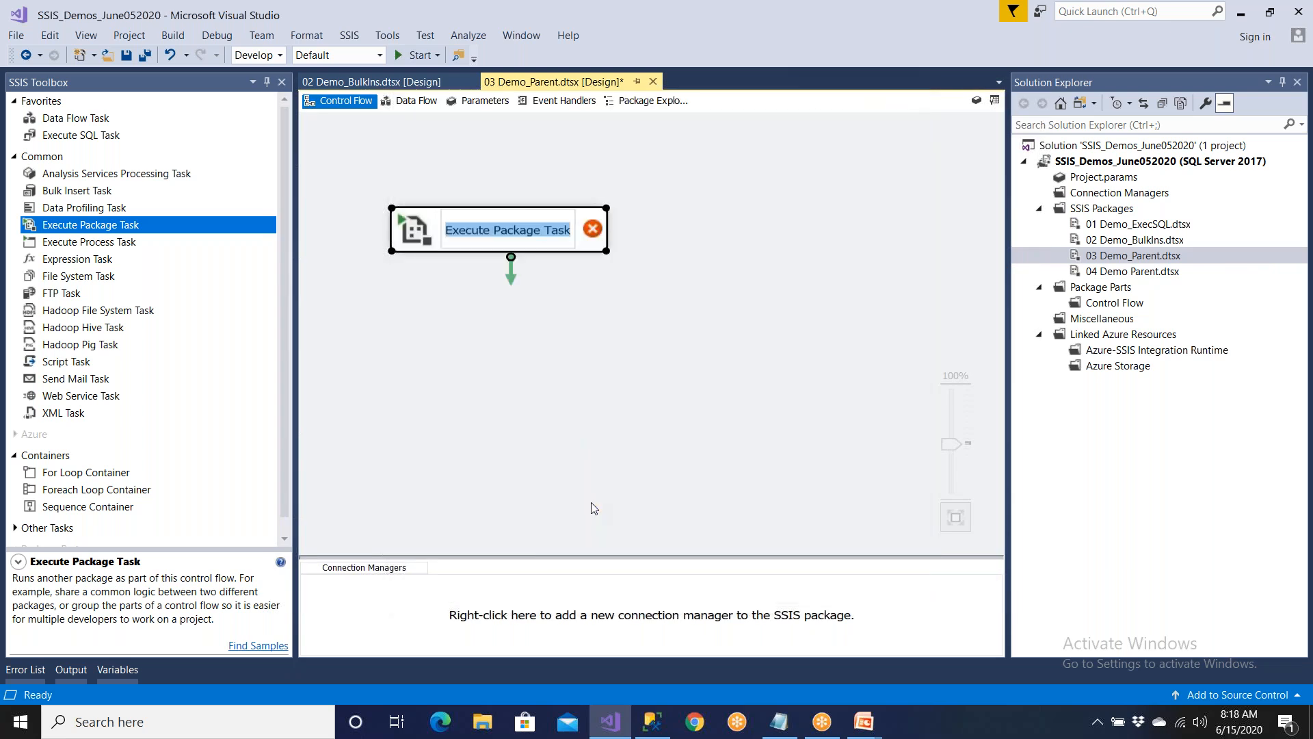
type("Call Demo1")
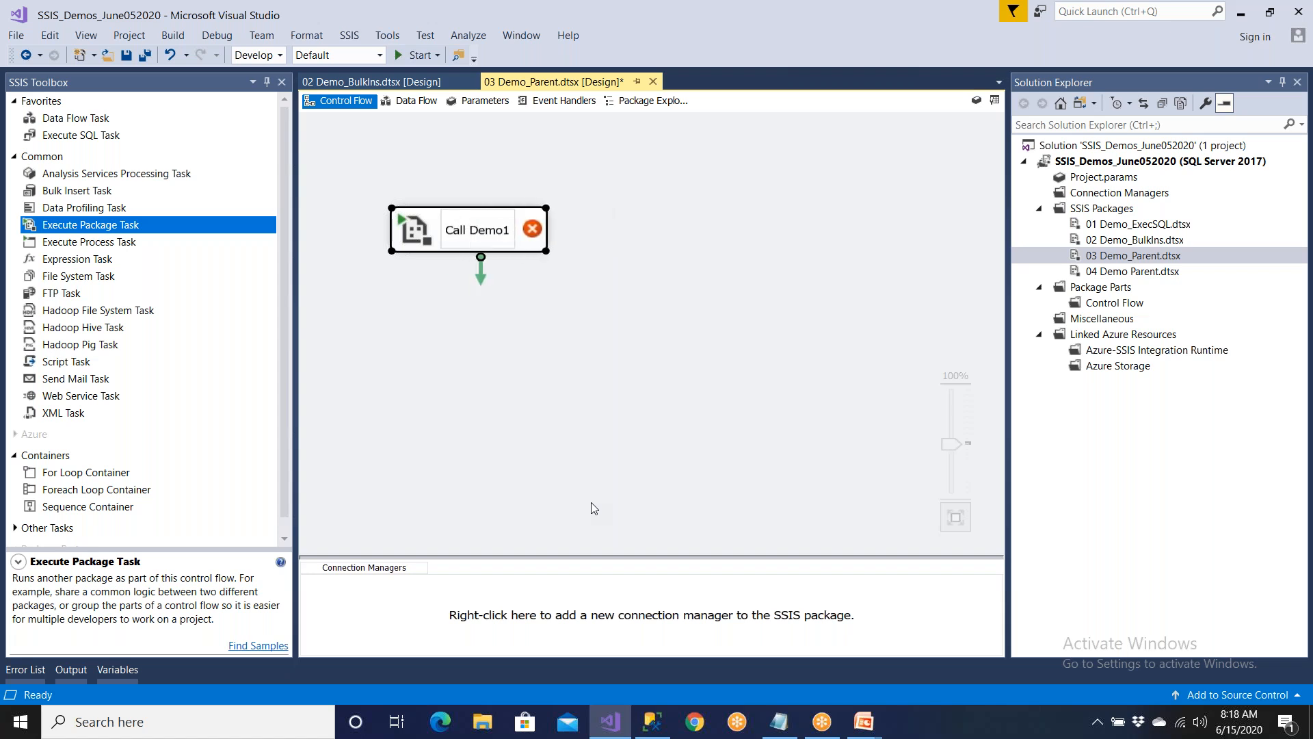
left_click(616, 454)
- Try setting Call Demo1's package reference type to External Reference with SQL Server as the location
left_click(514, 246)
double_click(514, 247)
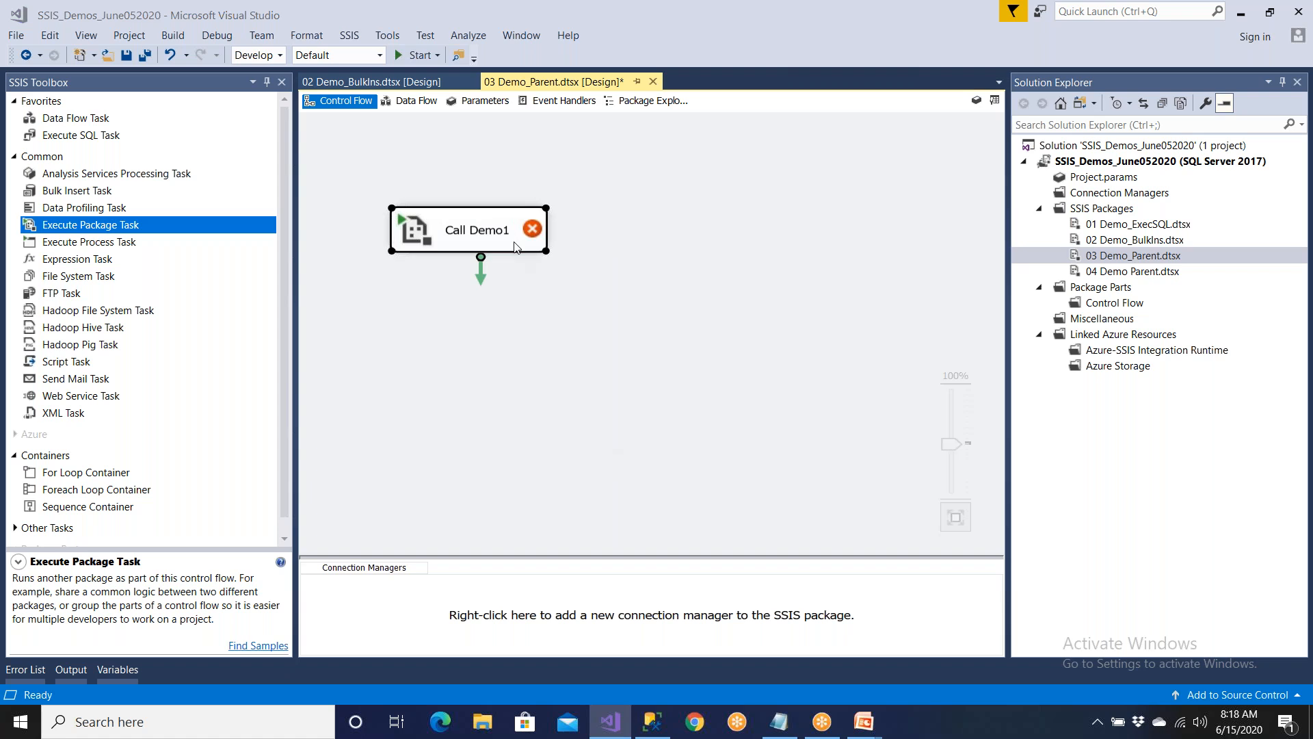
left_click(464, 225)
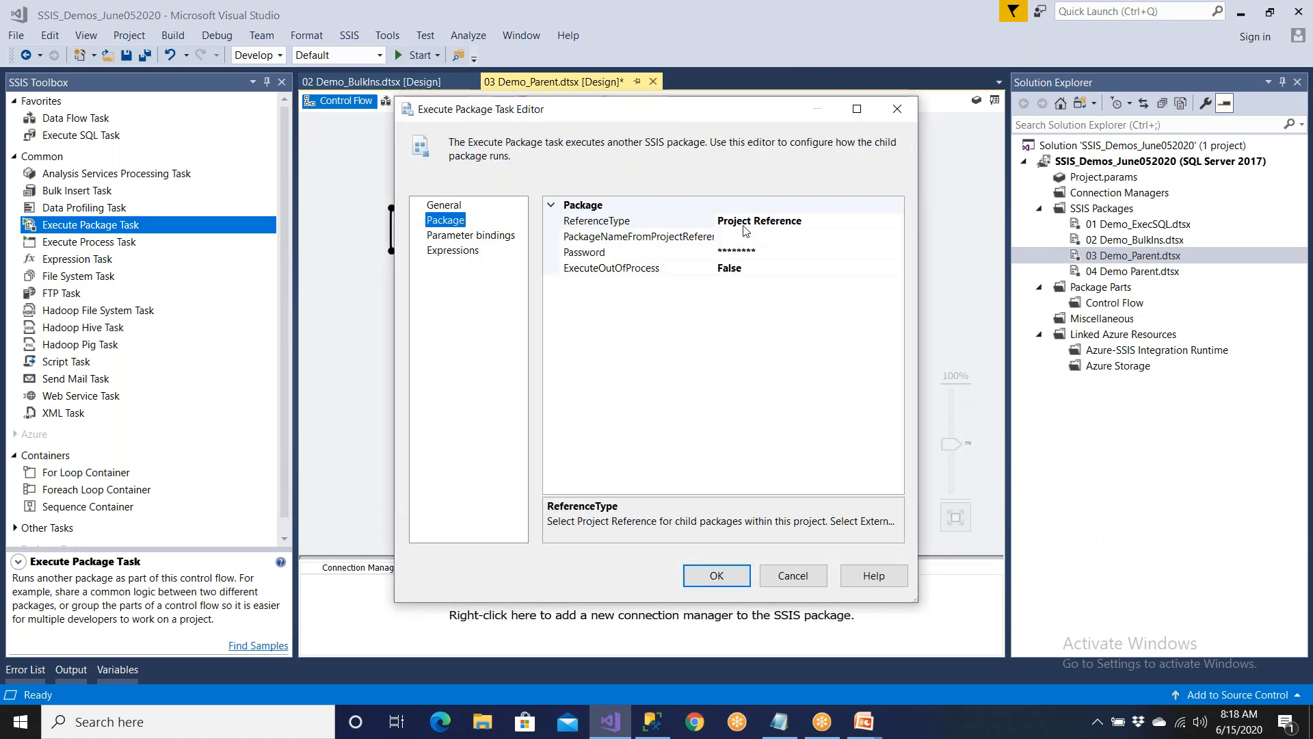
left_click(792, 222)
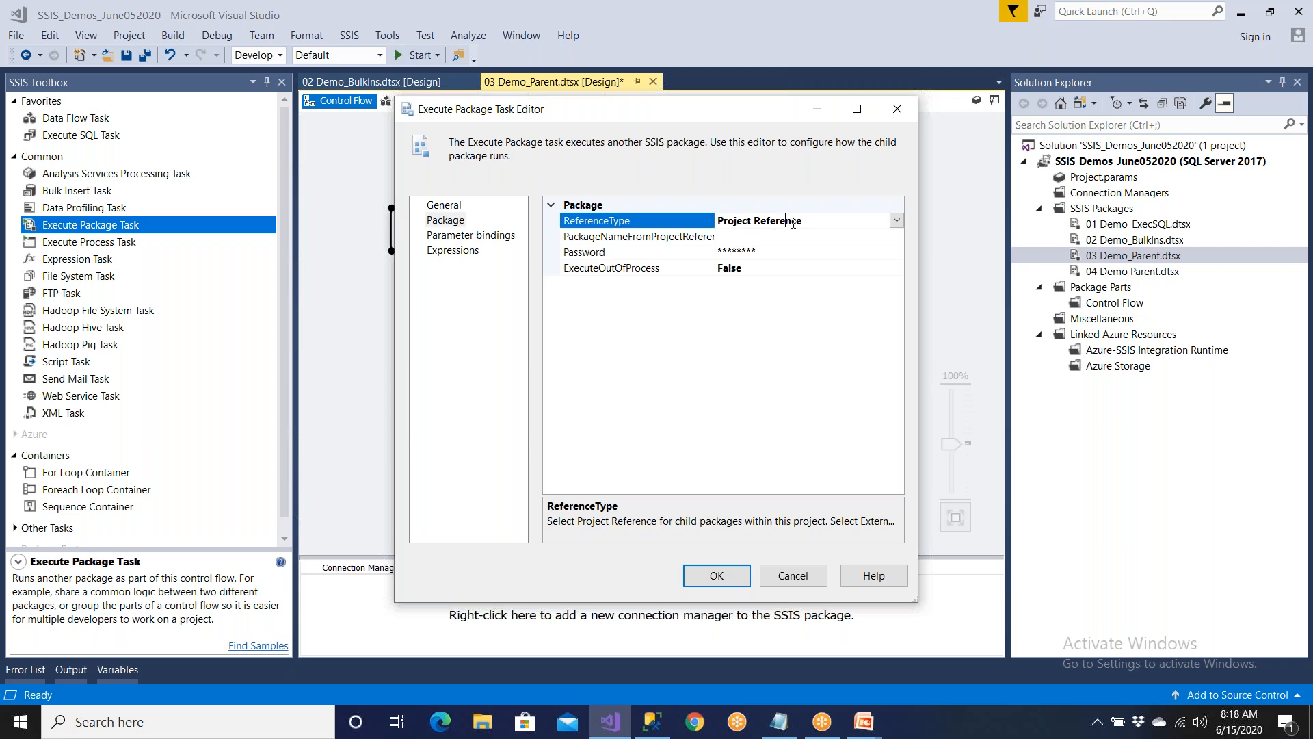
left_click(896, 221)
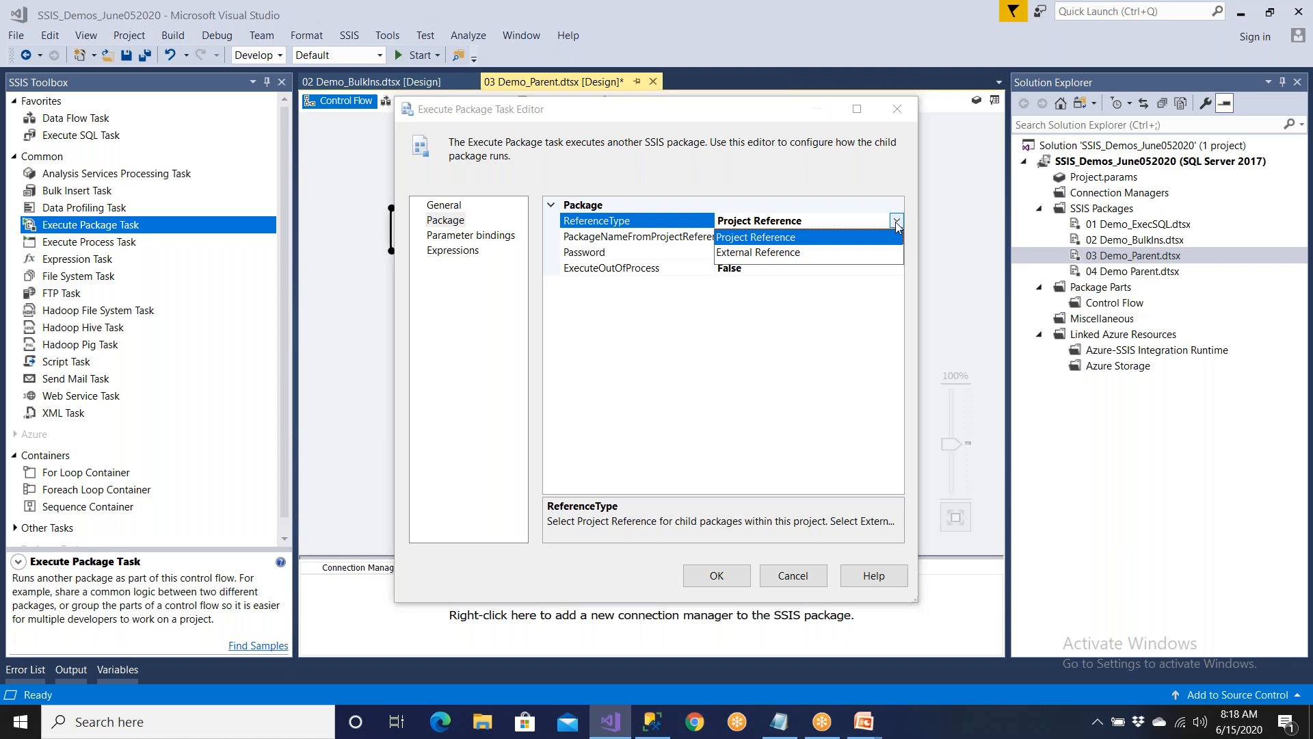
left_click(818, 253)
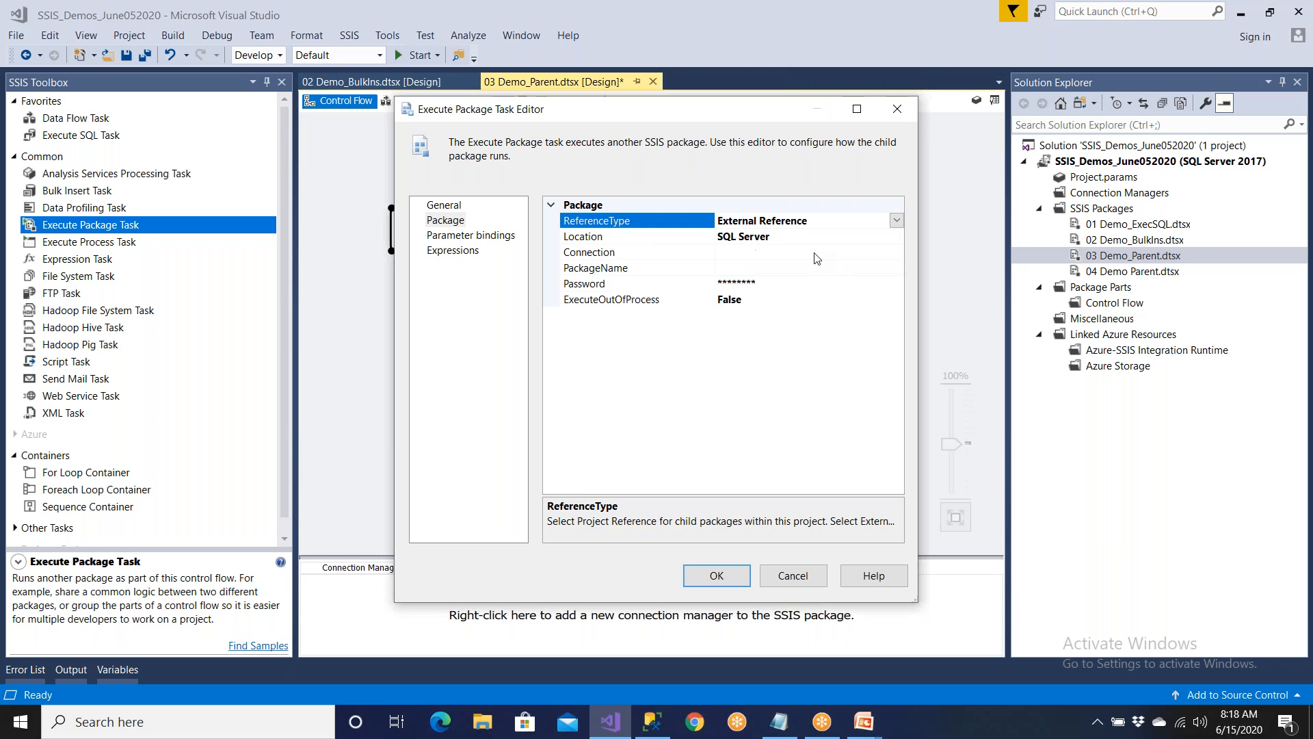
left_click(770, 237)
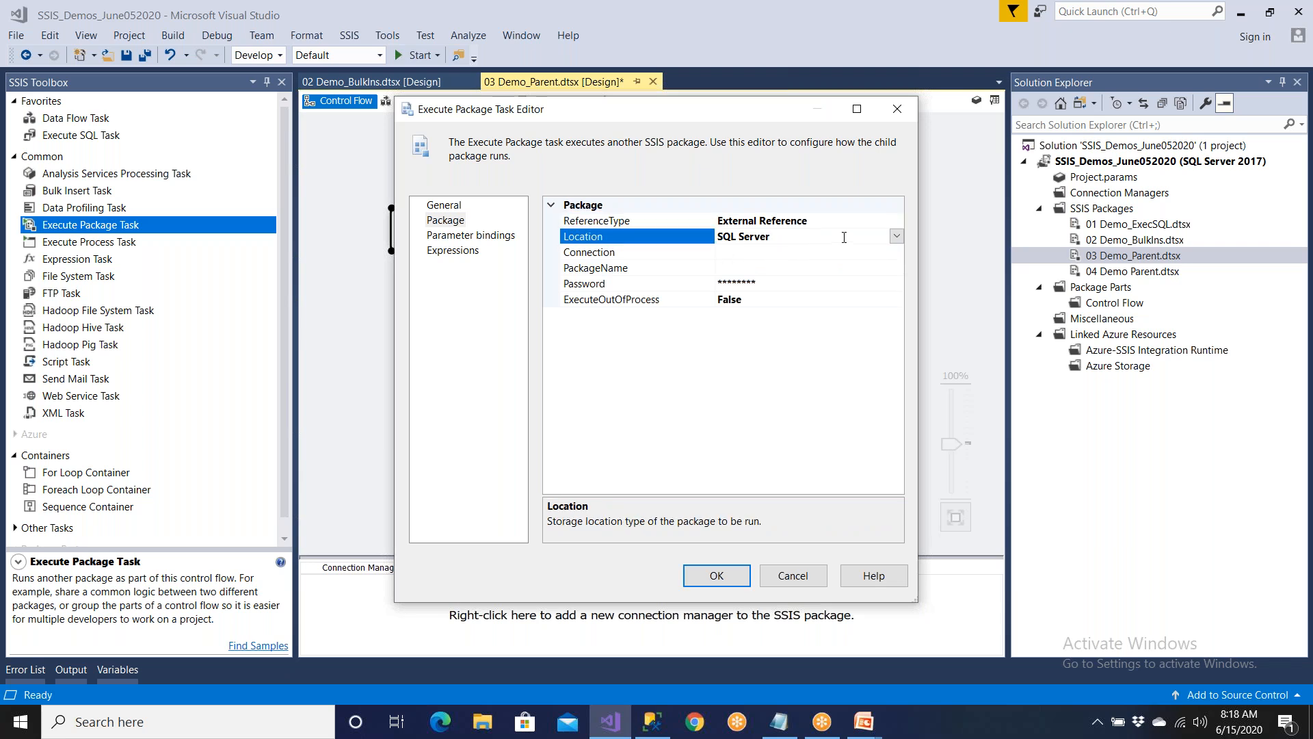
left_click(895, 237)
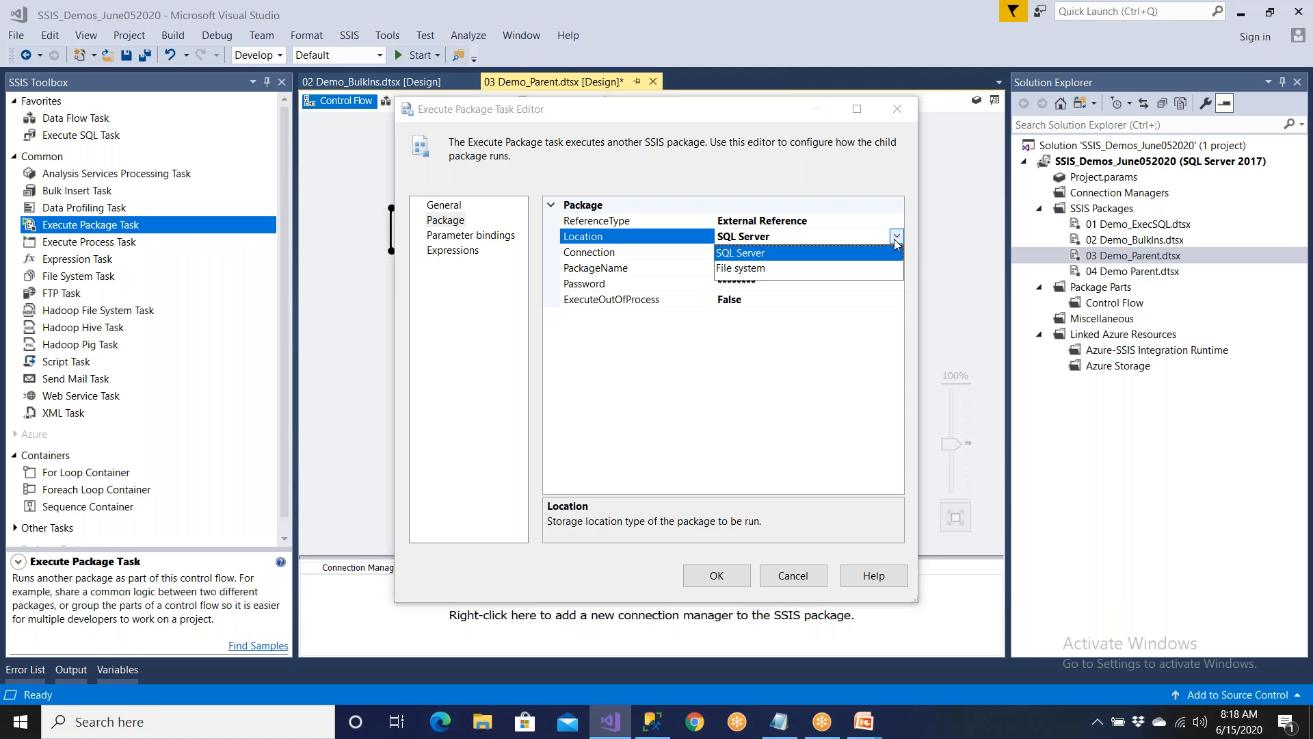
left_click(754, 253)
left_click(716, 576)
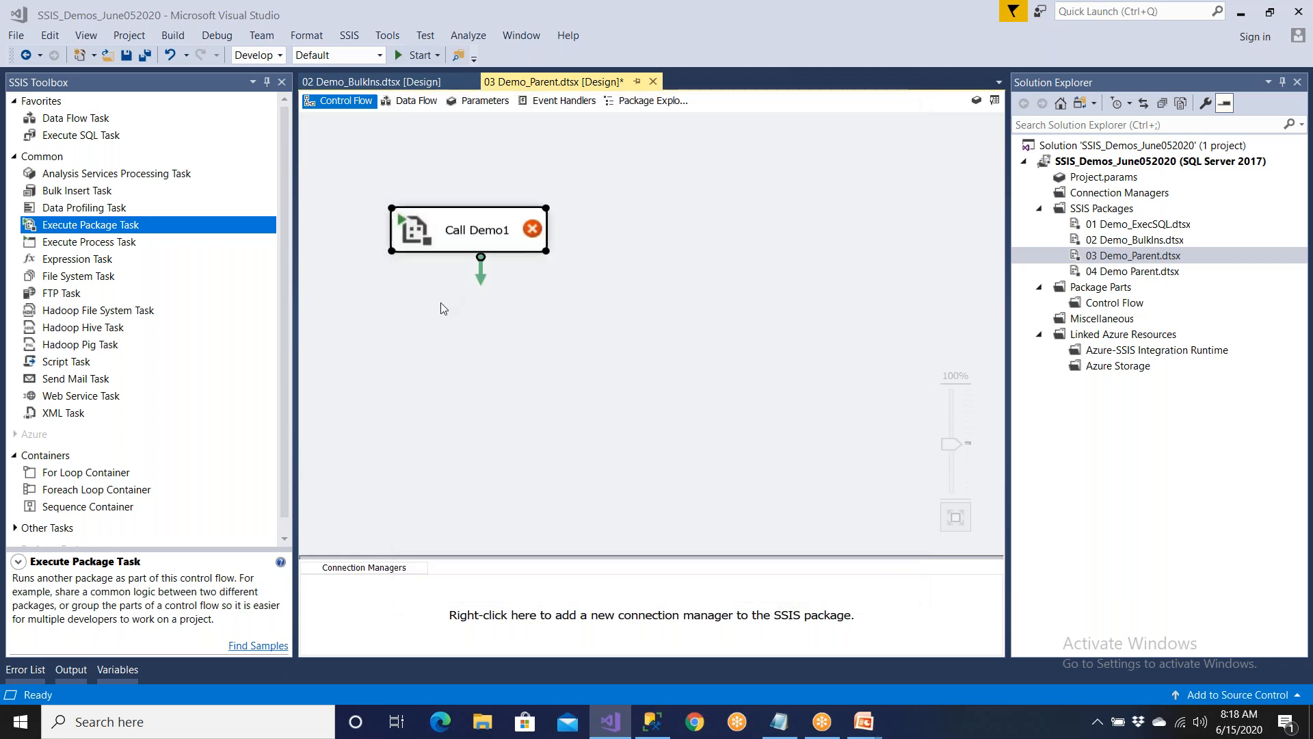
- Set Call Demo1 to run the child package 01 Demo_ExecSQL.dtsx through a project reference
double_click(491, 246)
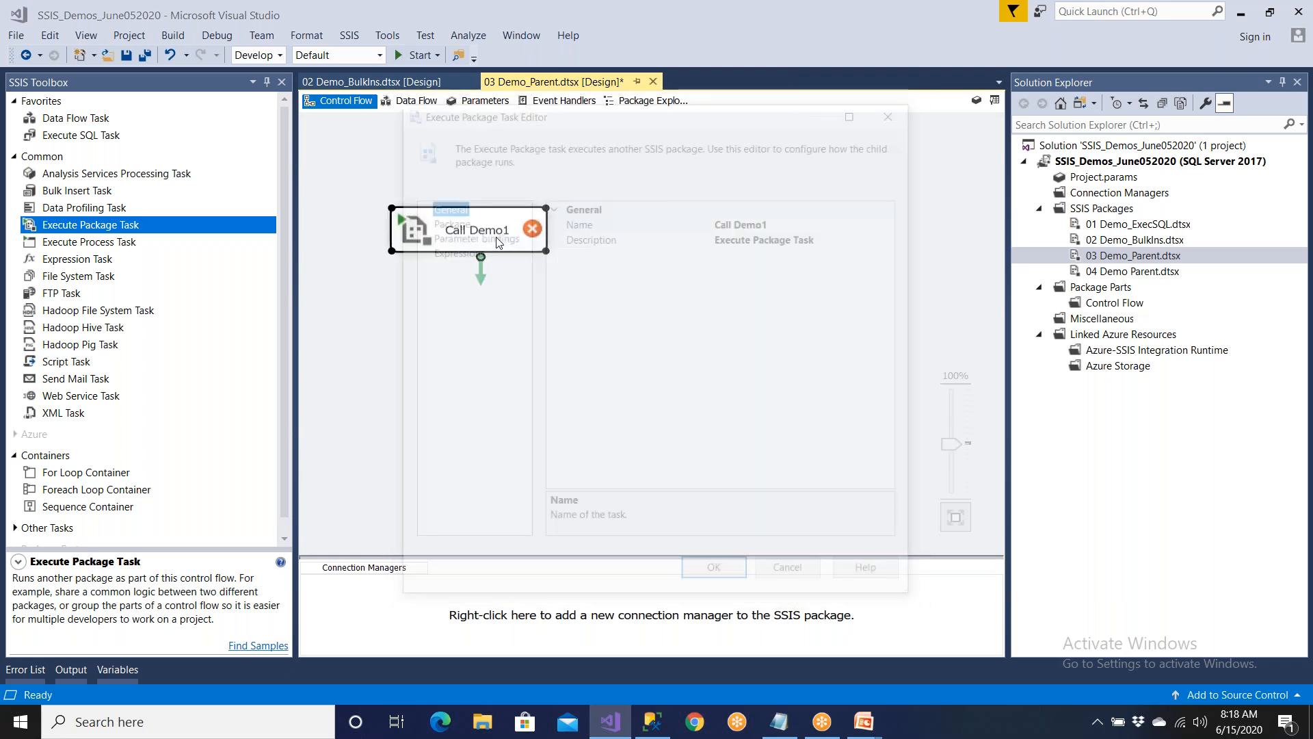
left_click(458, 222)
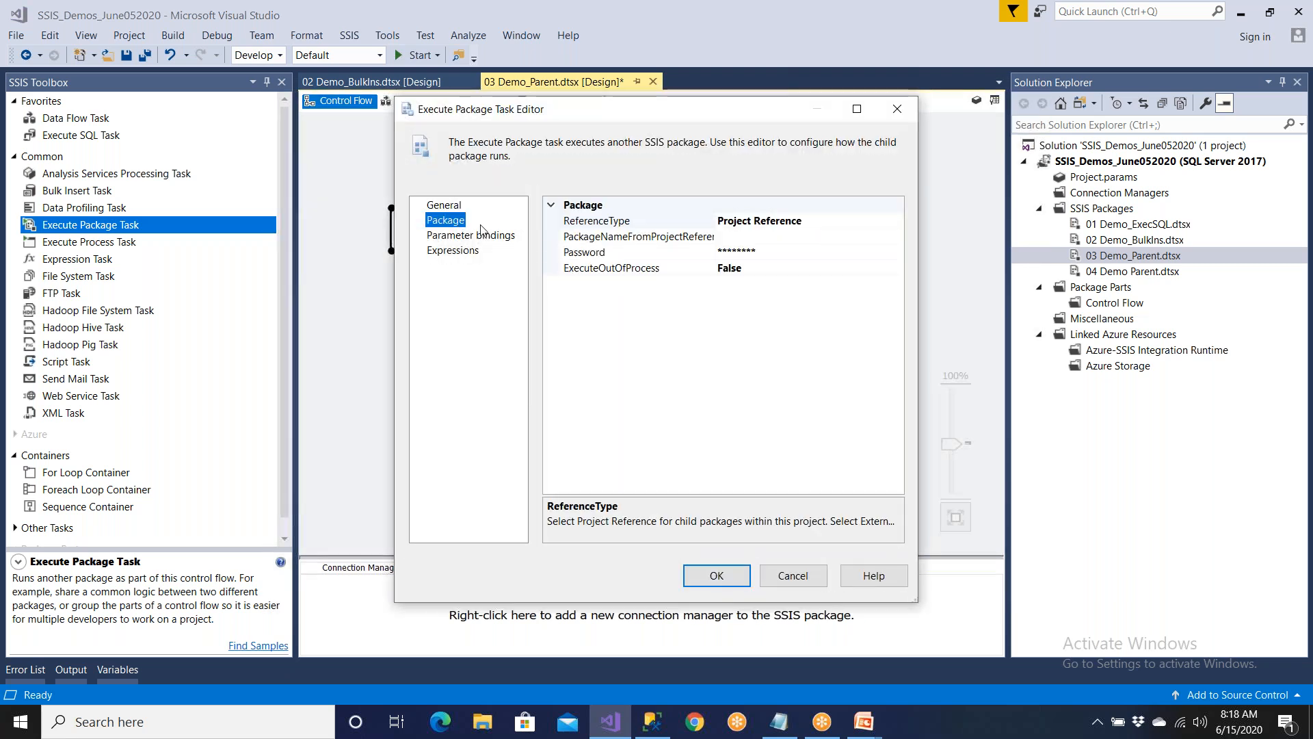
left_click(601, 228)
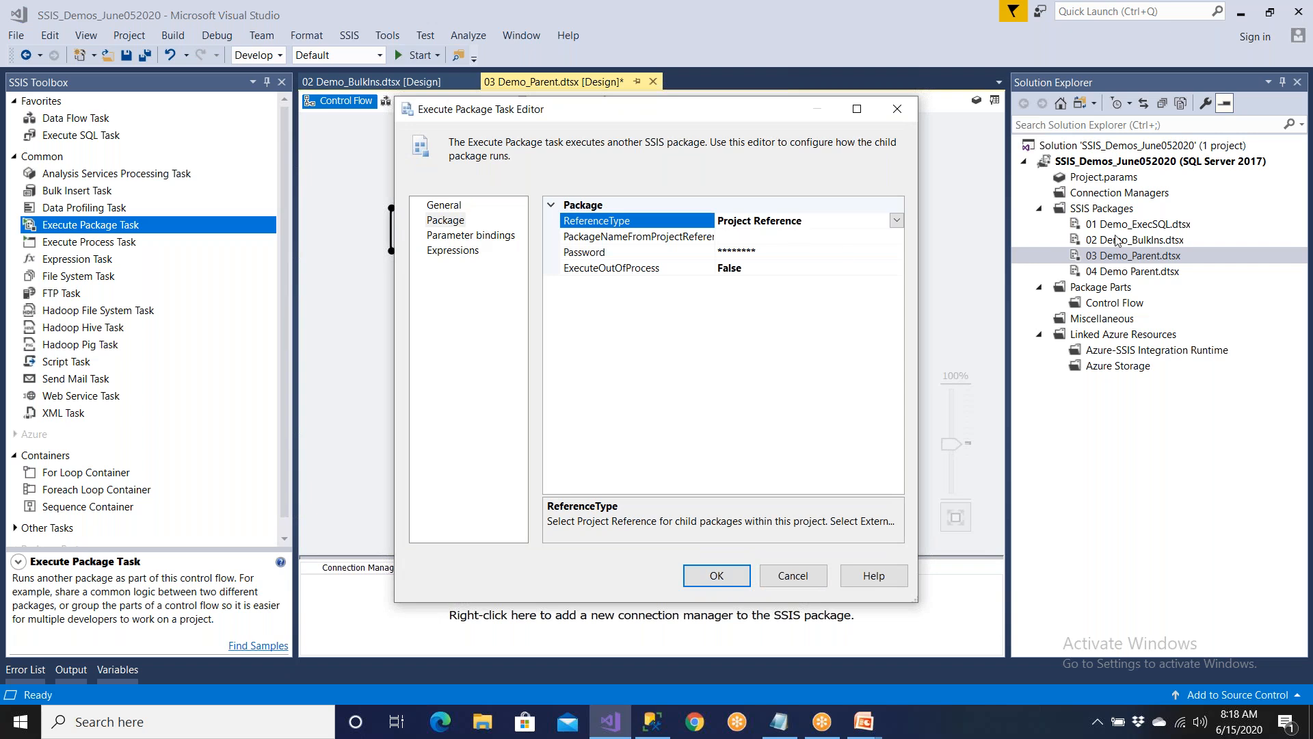
left_click(834, 238)
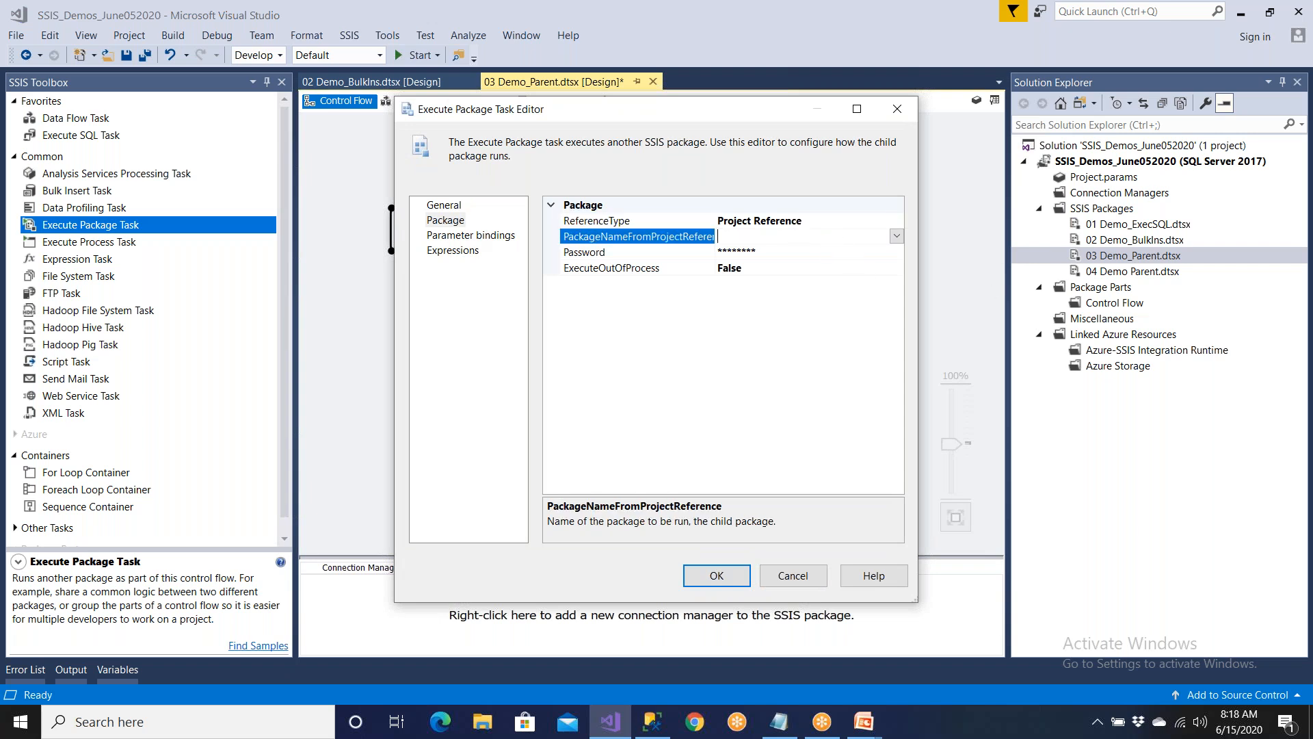
left_click(896, 236)
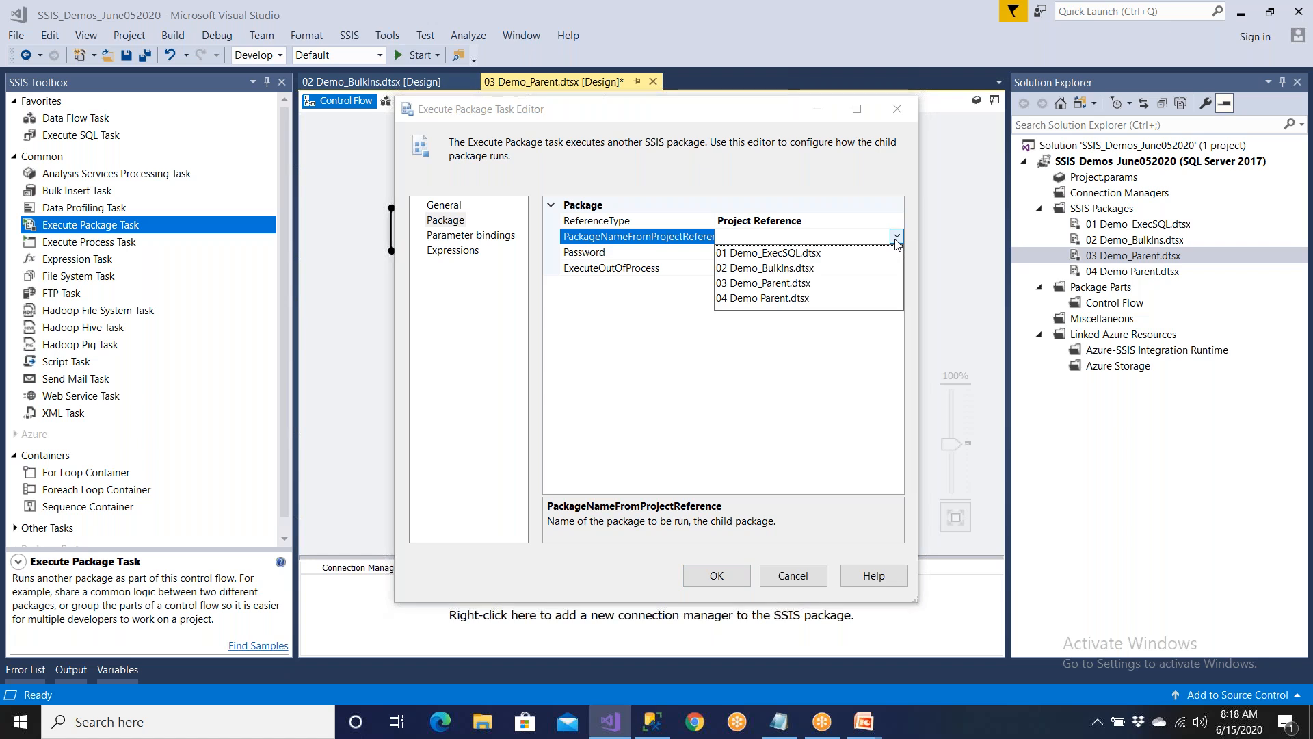
left_click(808, 256)
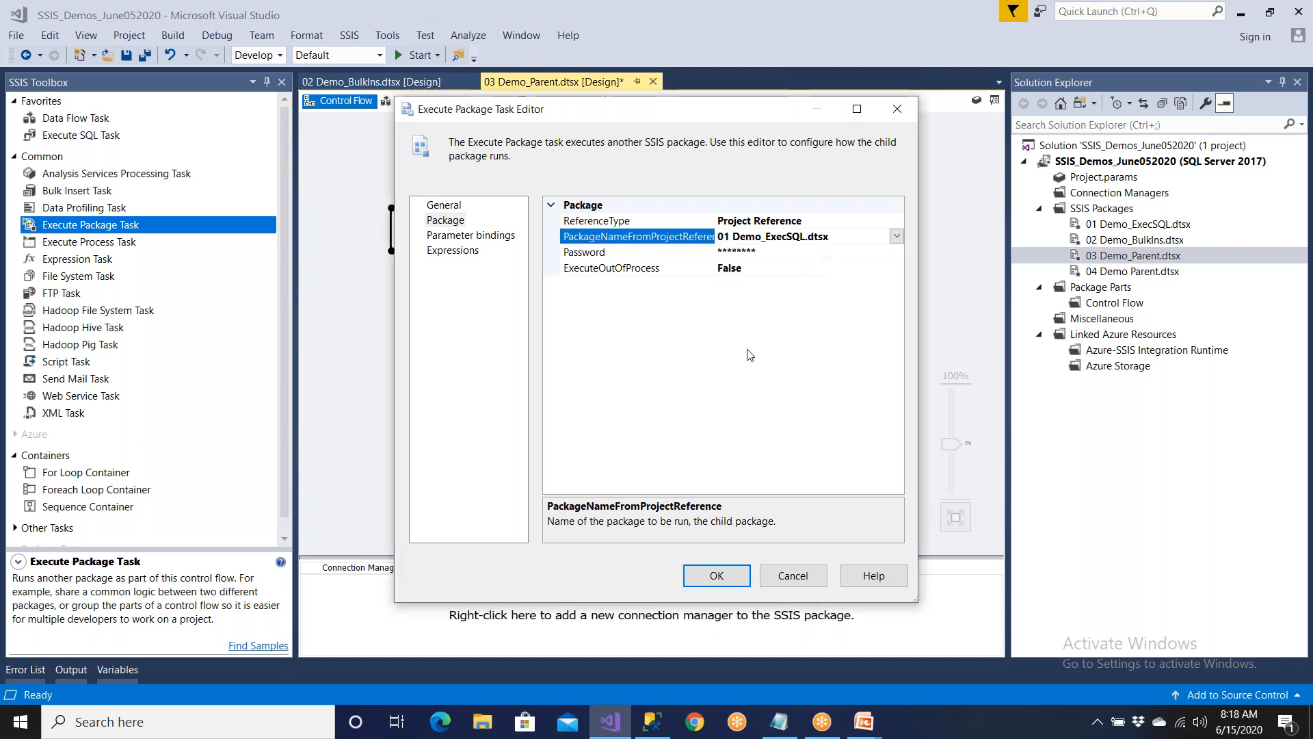
left_click(717, 575)
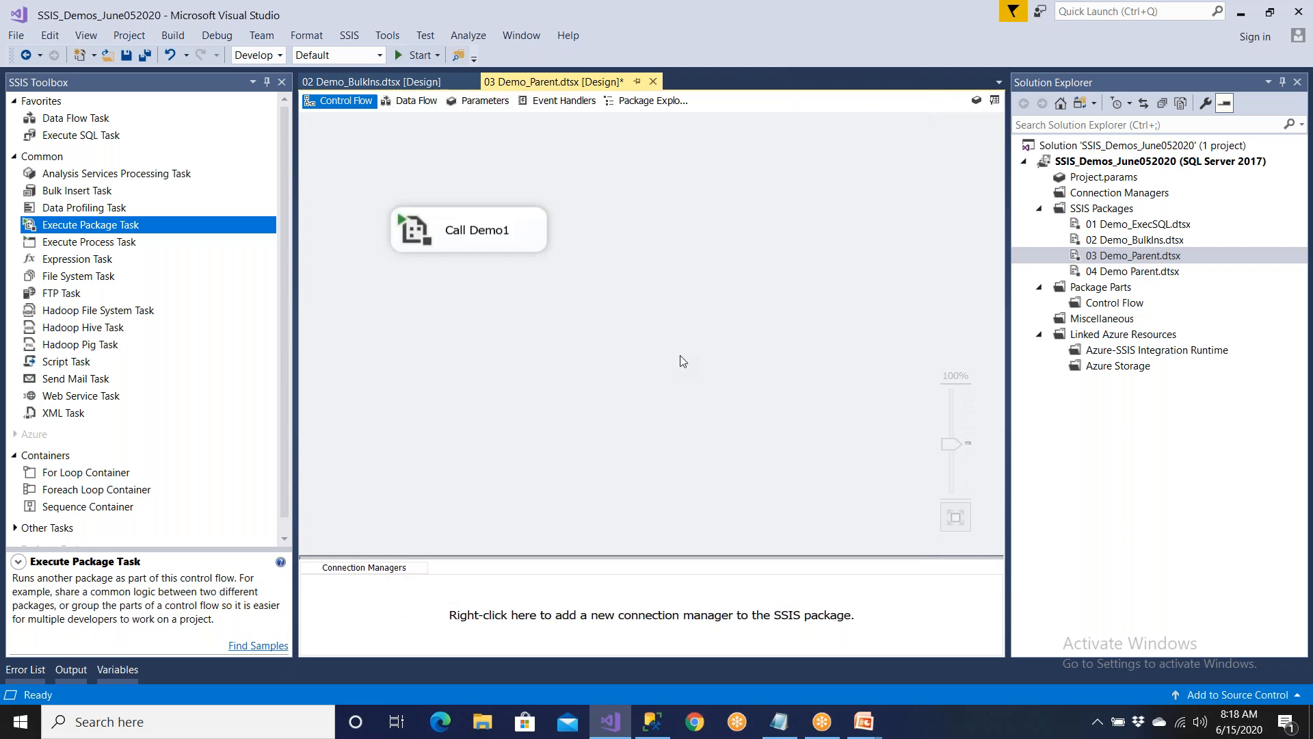
- Add a second Execute Package Task to the control flow below Call Demo1
left_click_drag(143, 227, 514, 349)
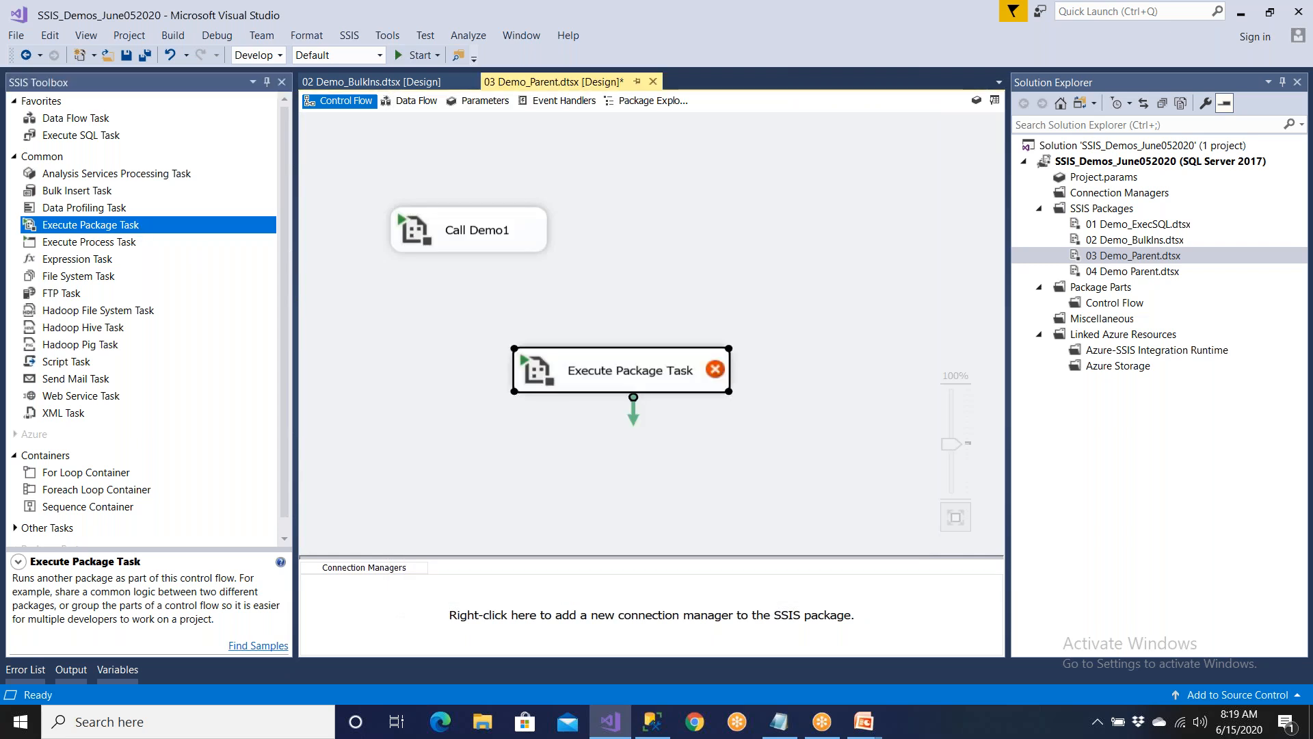
double_click(618, 388)
left_click(461, 222)
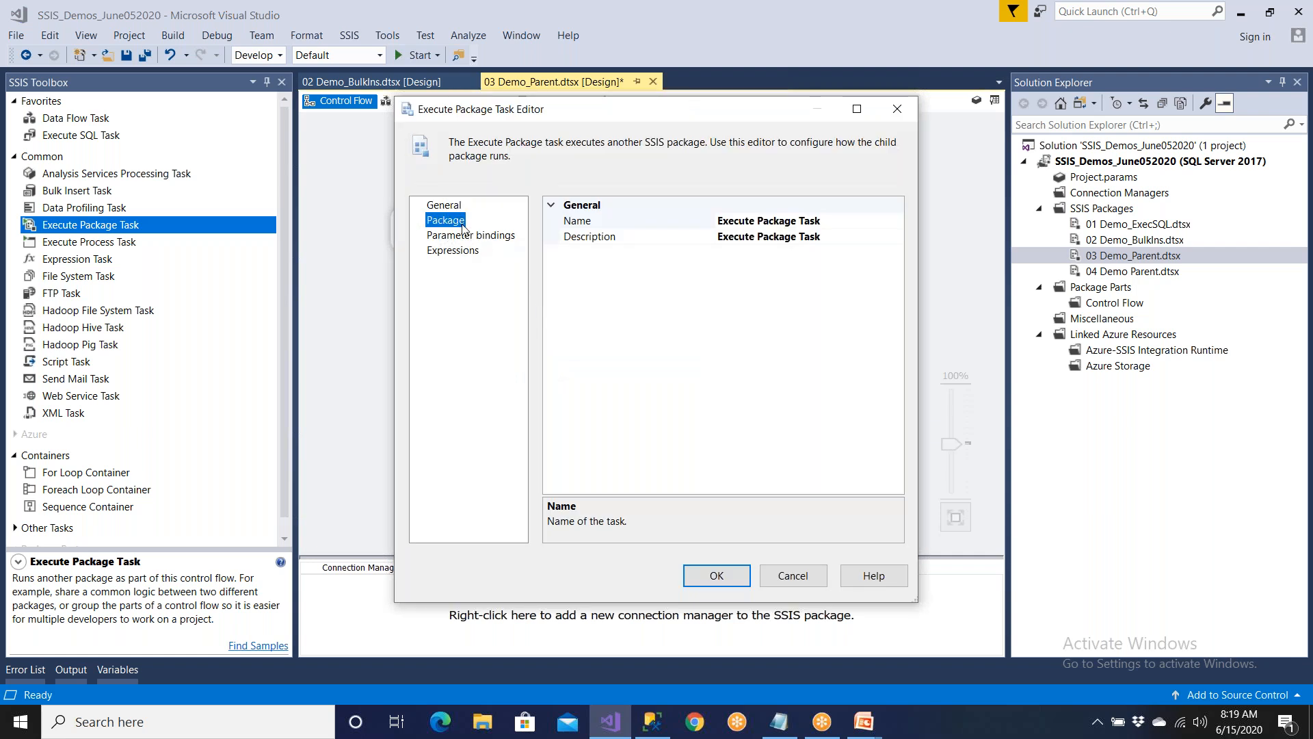
left_click(793, 576)
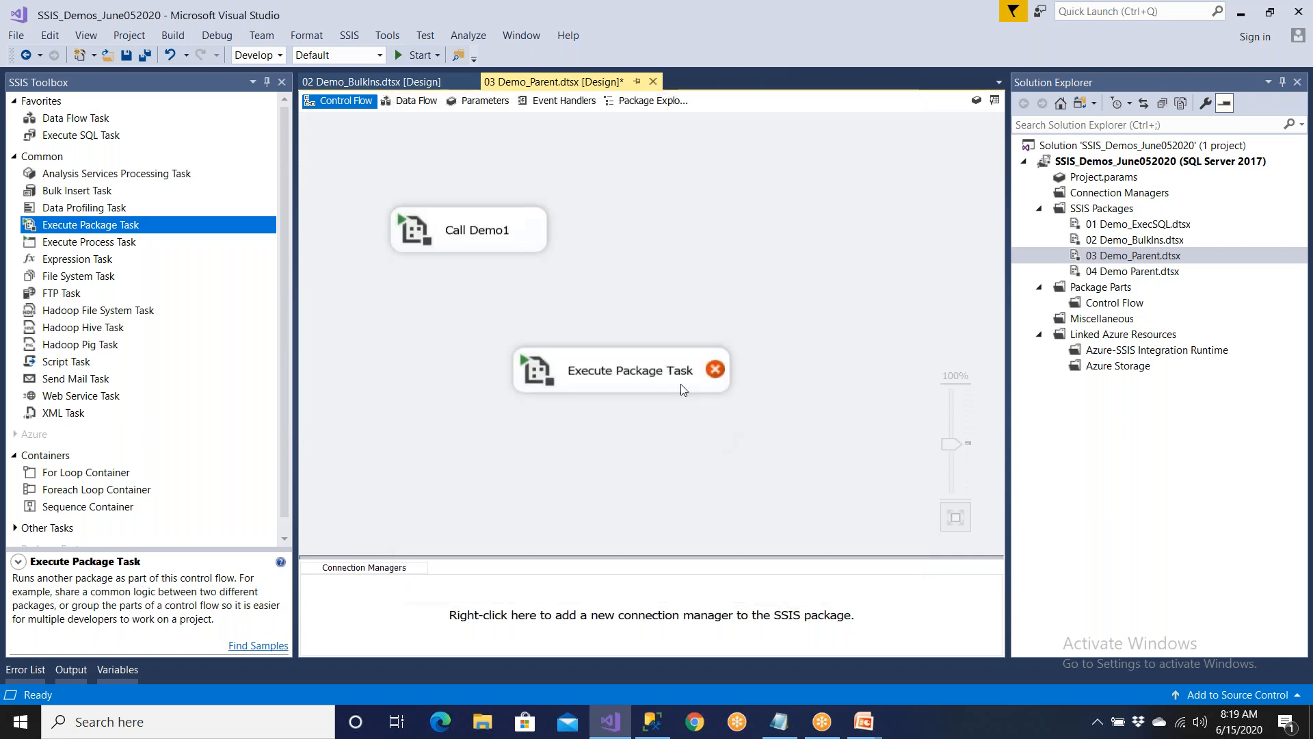
- Rename the second Execute Package Task in the parent package as Call Demo2
right_click(680, 383)
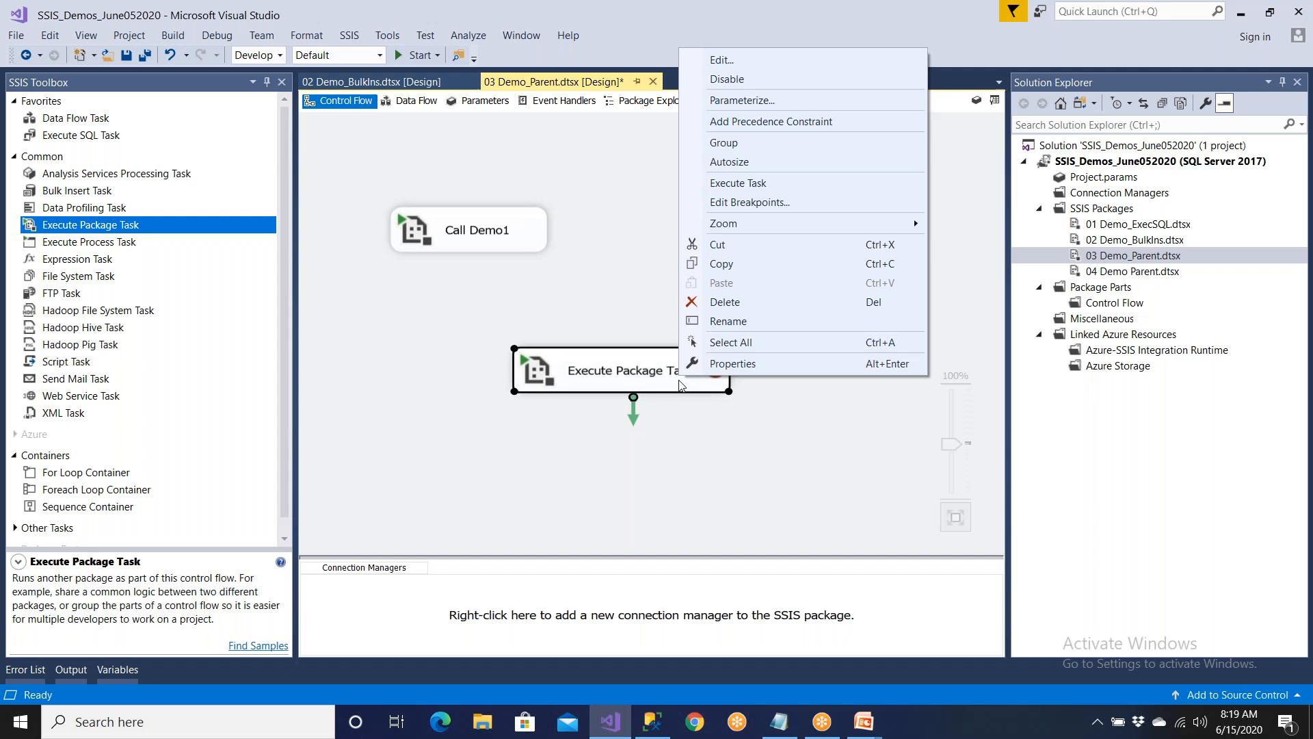
left_click(703, 323)
type("Call d")
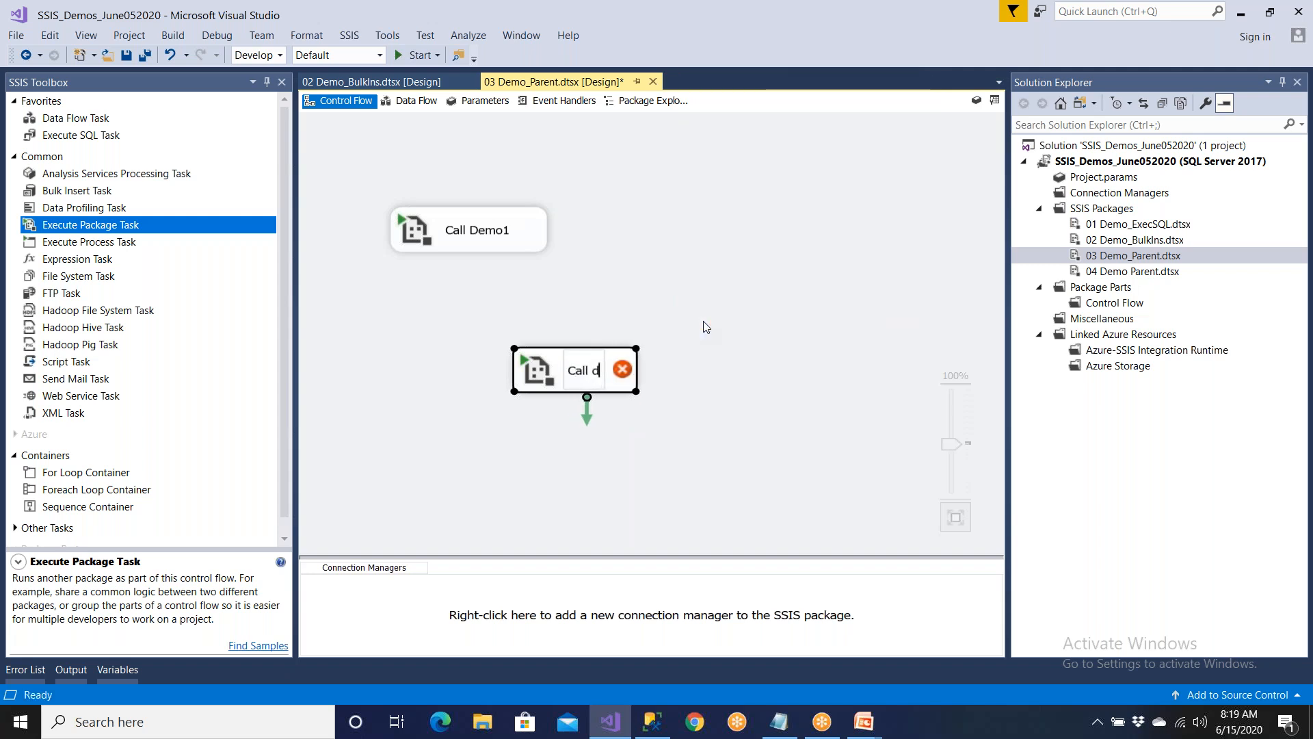
key("BackSpace")
type("Demo")
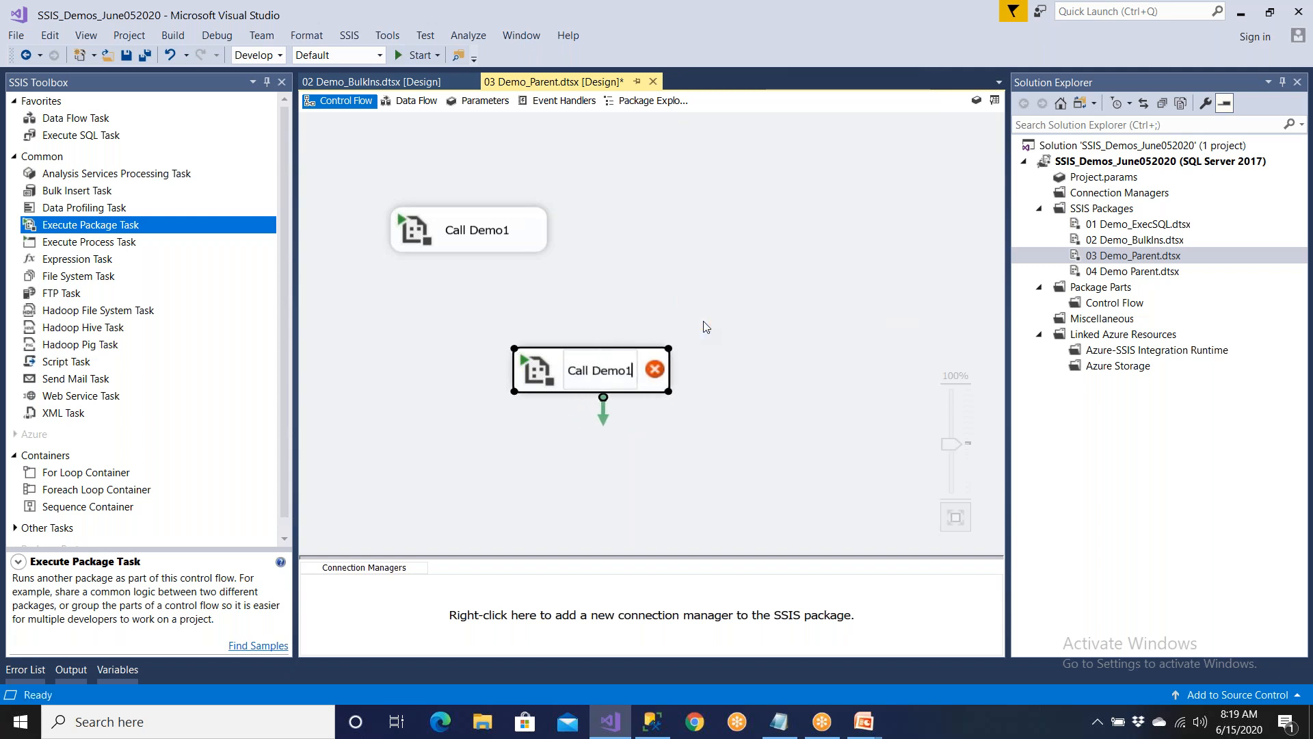
type("2")
left_click(720, 393)
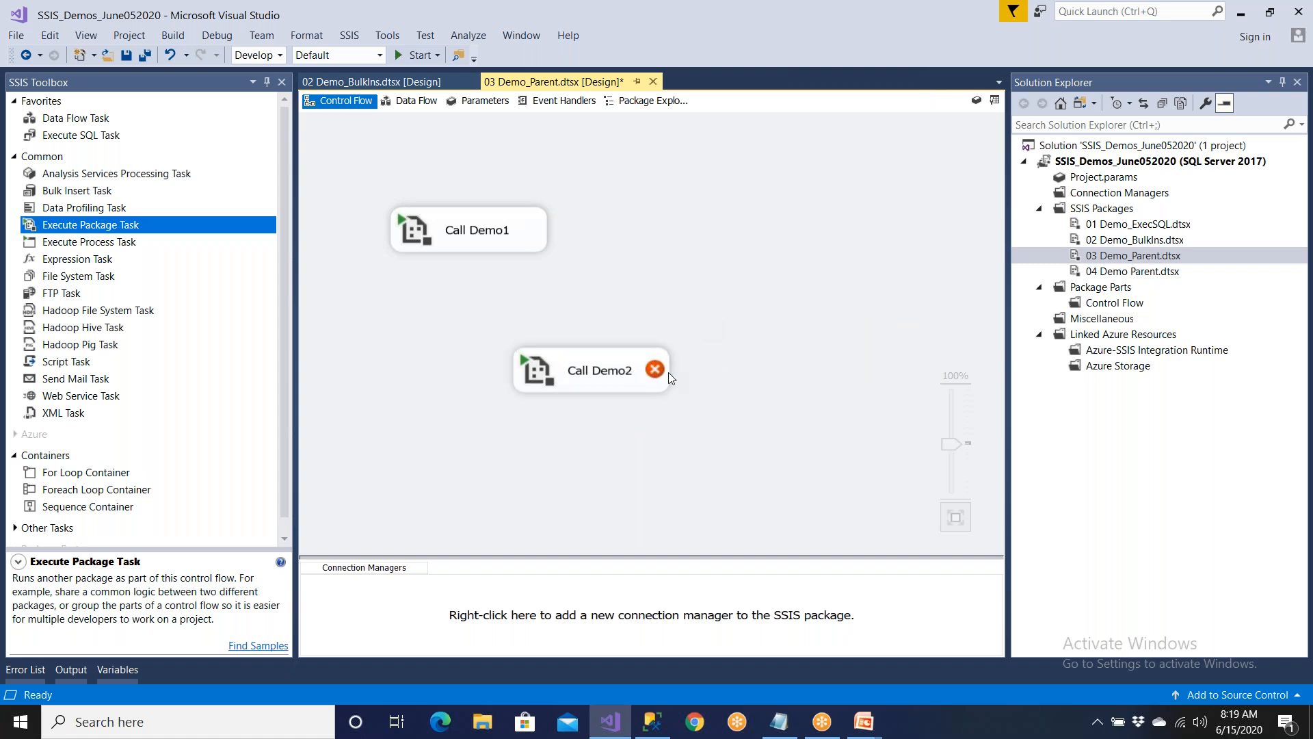
- Set Call Demo2 to run the child package 02 Demo_BulkIns.dtsx through a project reference
double_click(630, 367)
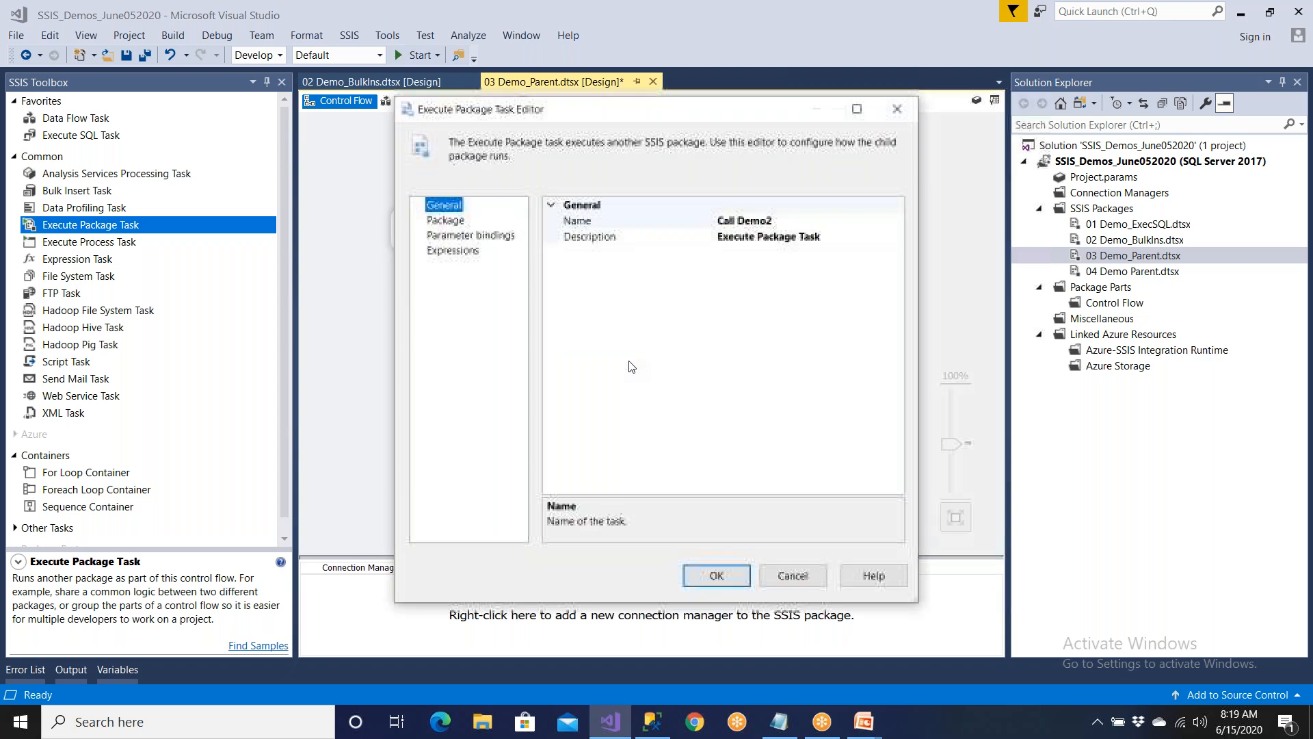
left_click(450, 225)
left_click(772, 236)
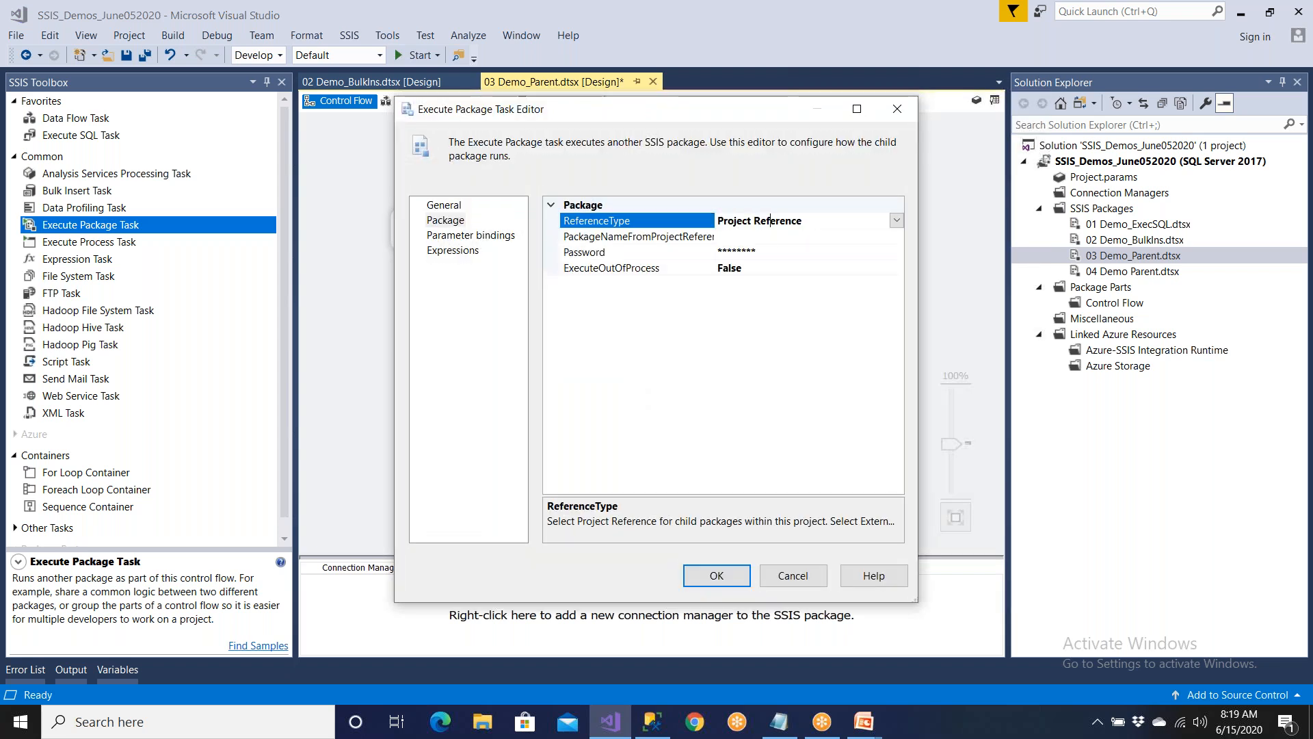
left_click(897, 236)
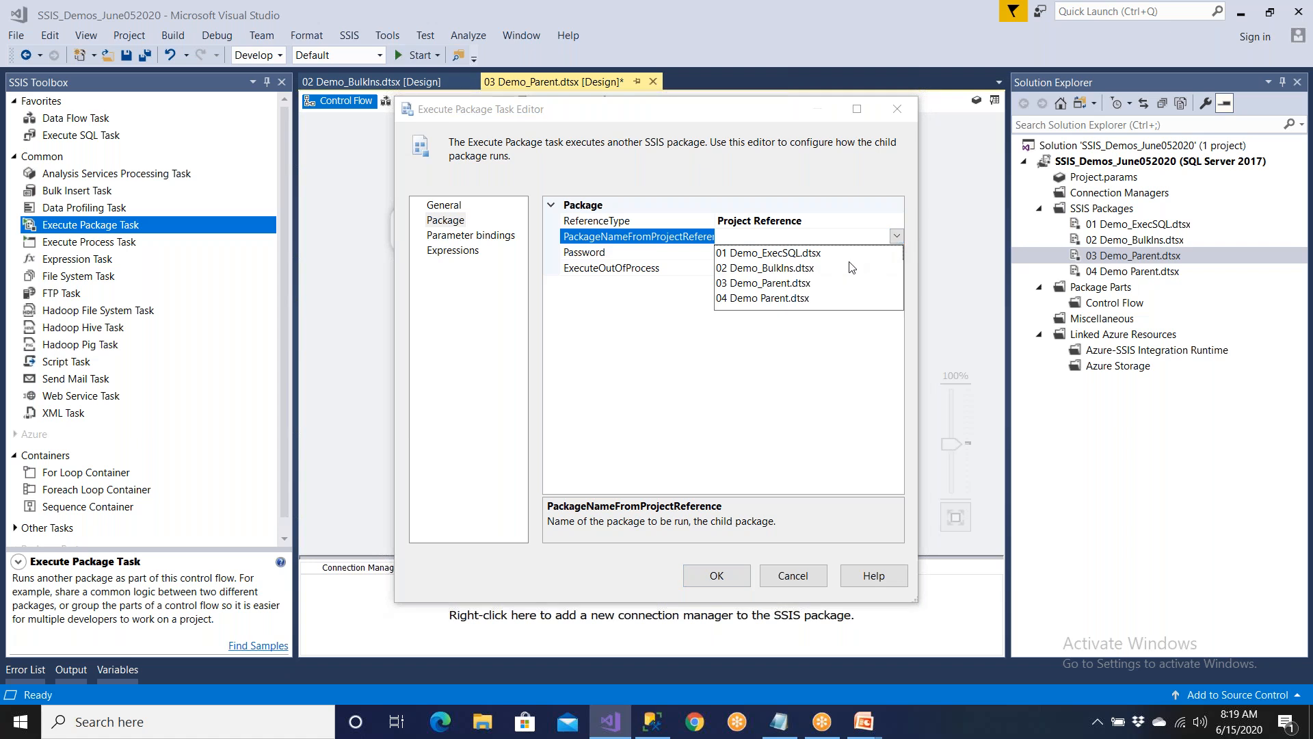
left_click(827, 270)
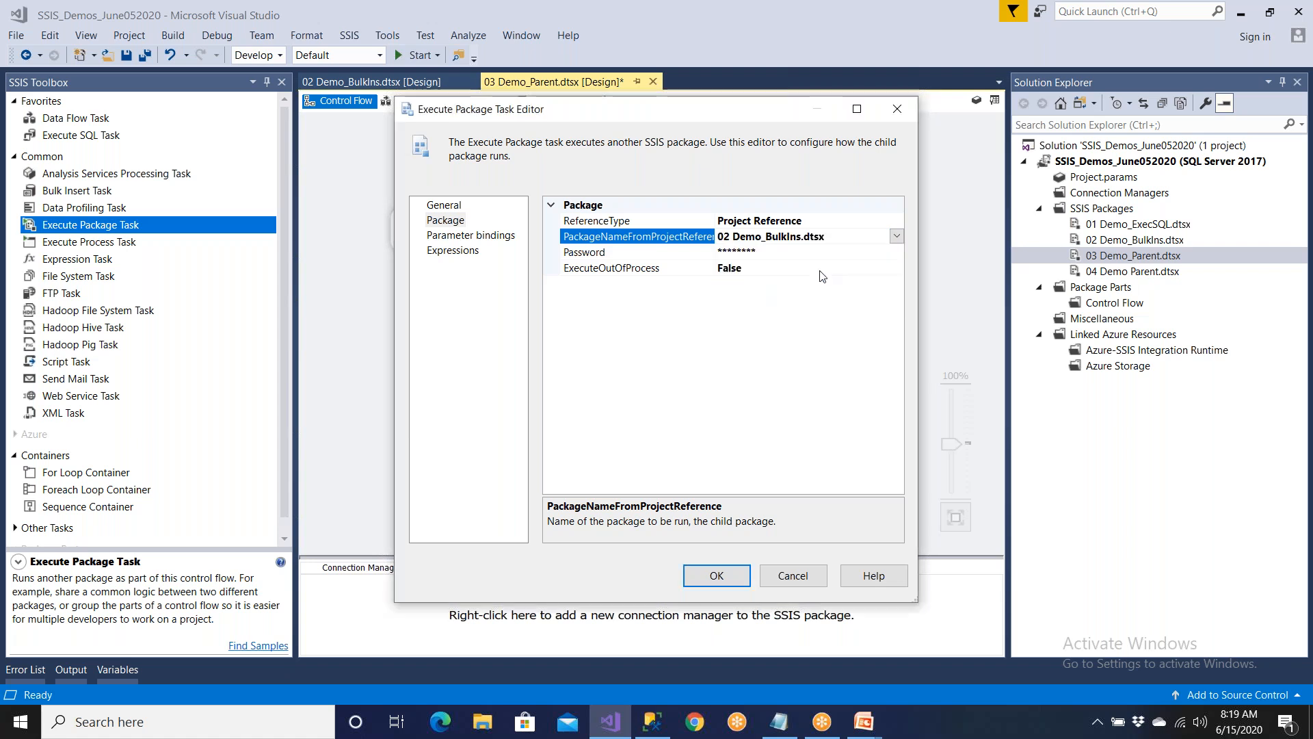
left_click(721, 575)
- Place Call Demo2 beside Call Demo1, save the parent package, and close 02 Demo_BulkIns.dtsx
left_click_drag(641, 382, 745, 242)
left_click(721, 307)
left_click(126, 55)
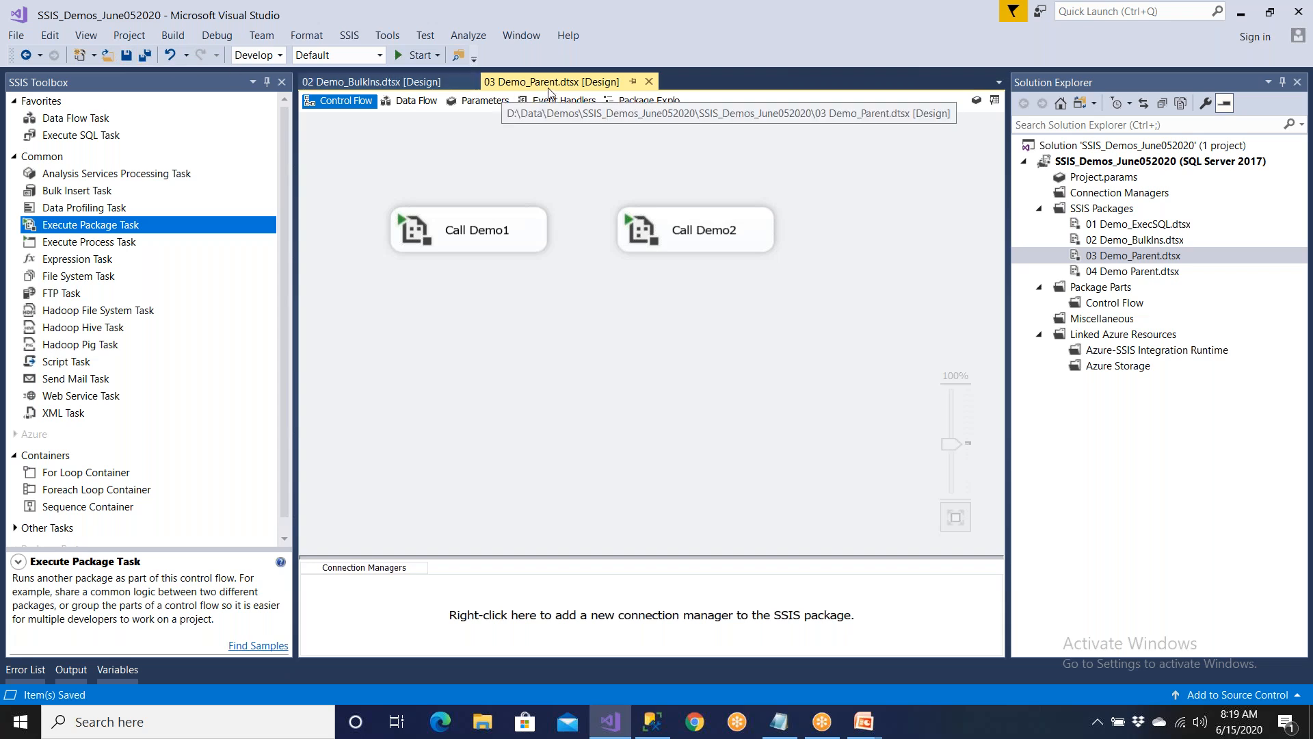
left_click(470, 82)
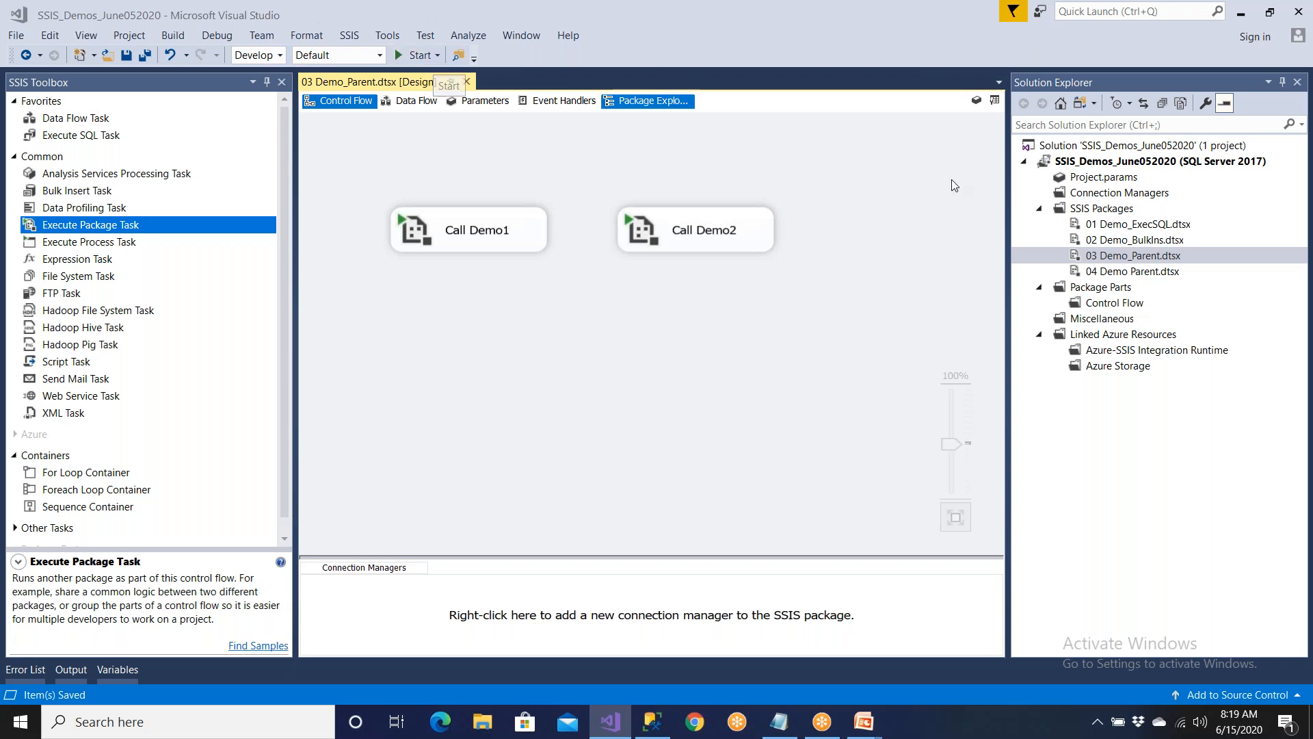
left_click(1134, 228)
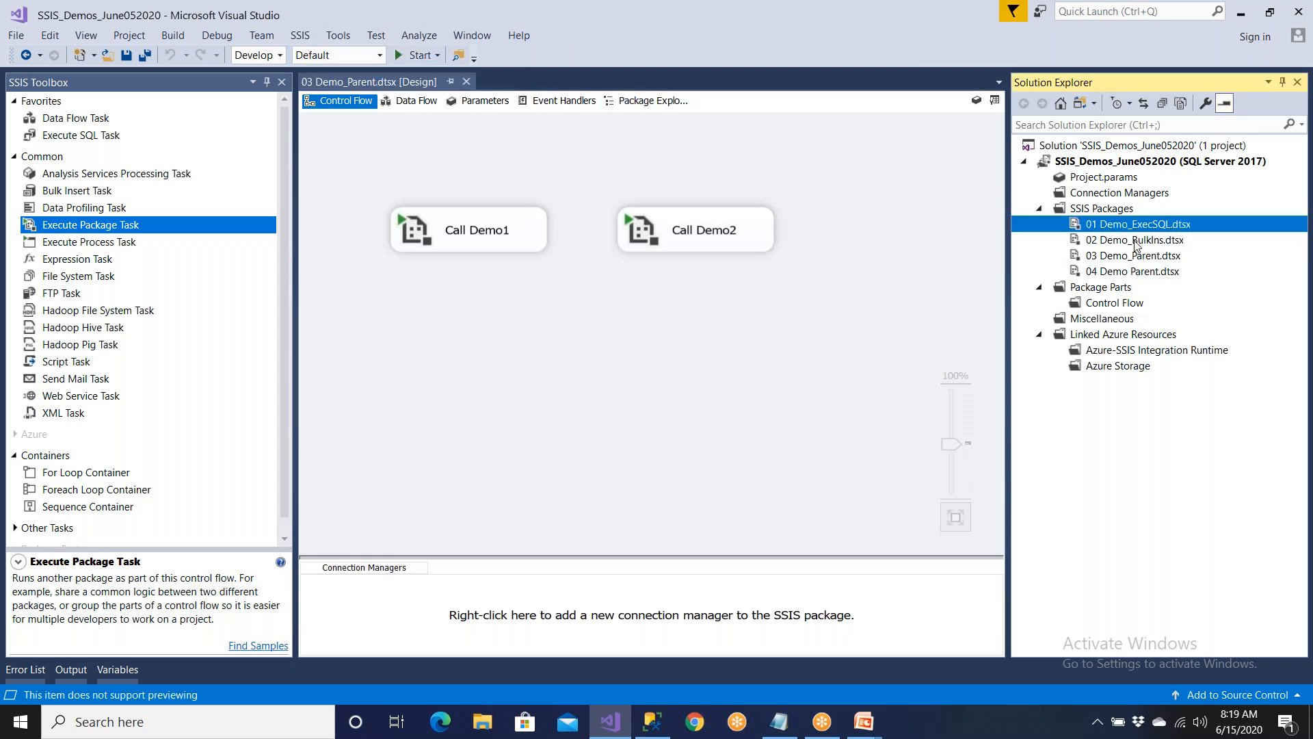
left_click(1137, 245)
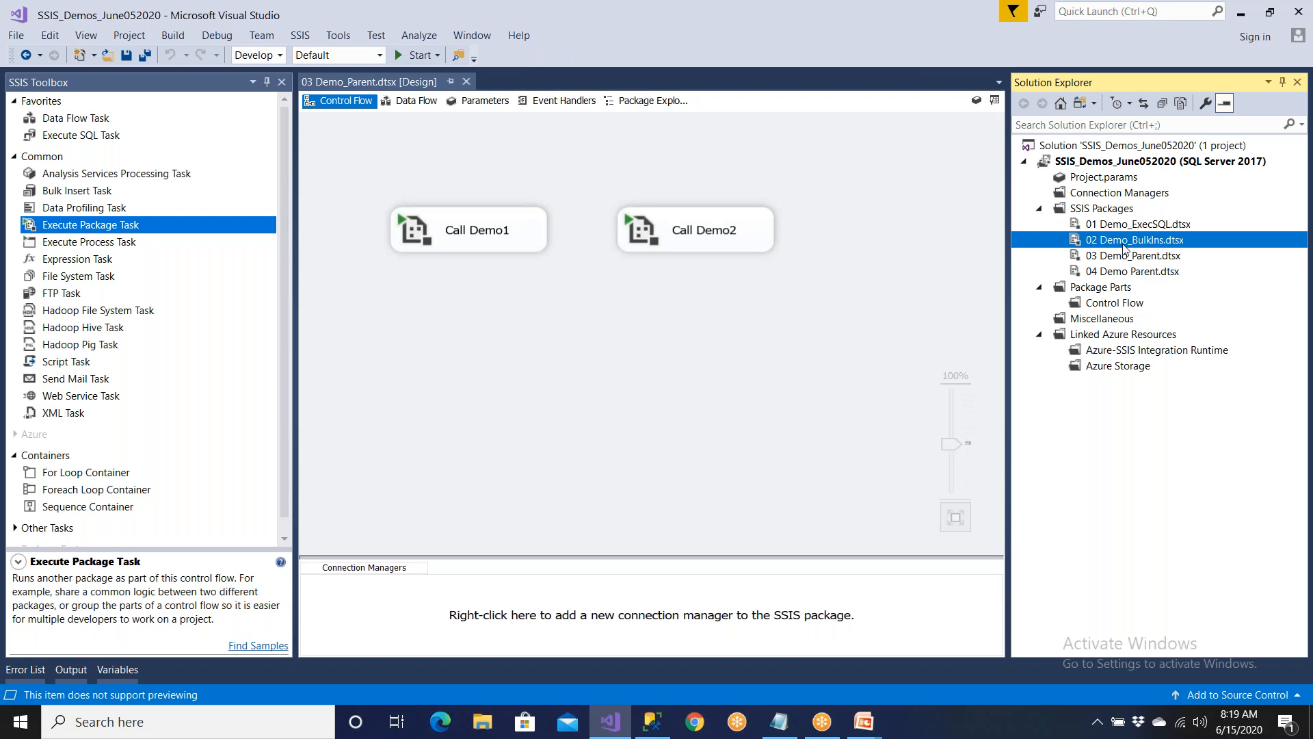
left_click(1125, 226)
left_click(1122, 245)
left_click(1123, 227)
left_click(1124, 240)
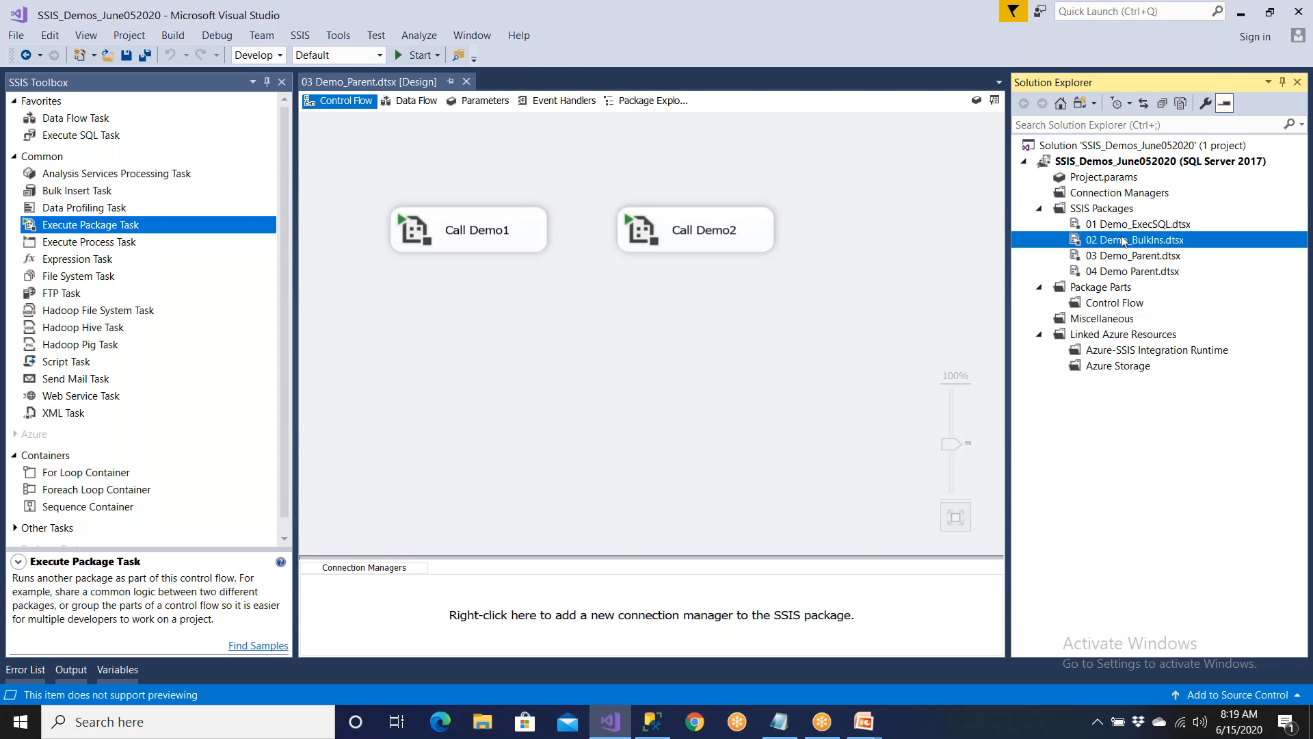
- Link Call Demo1 to Call Demo2 with a success precedence constraint, with Call Demo2 placed lower on the design surface
left_click(520, 239)
left_click_drag(481, 269, 659, 354)
left_click(754, 306)
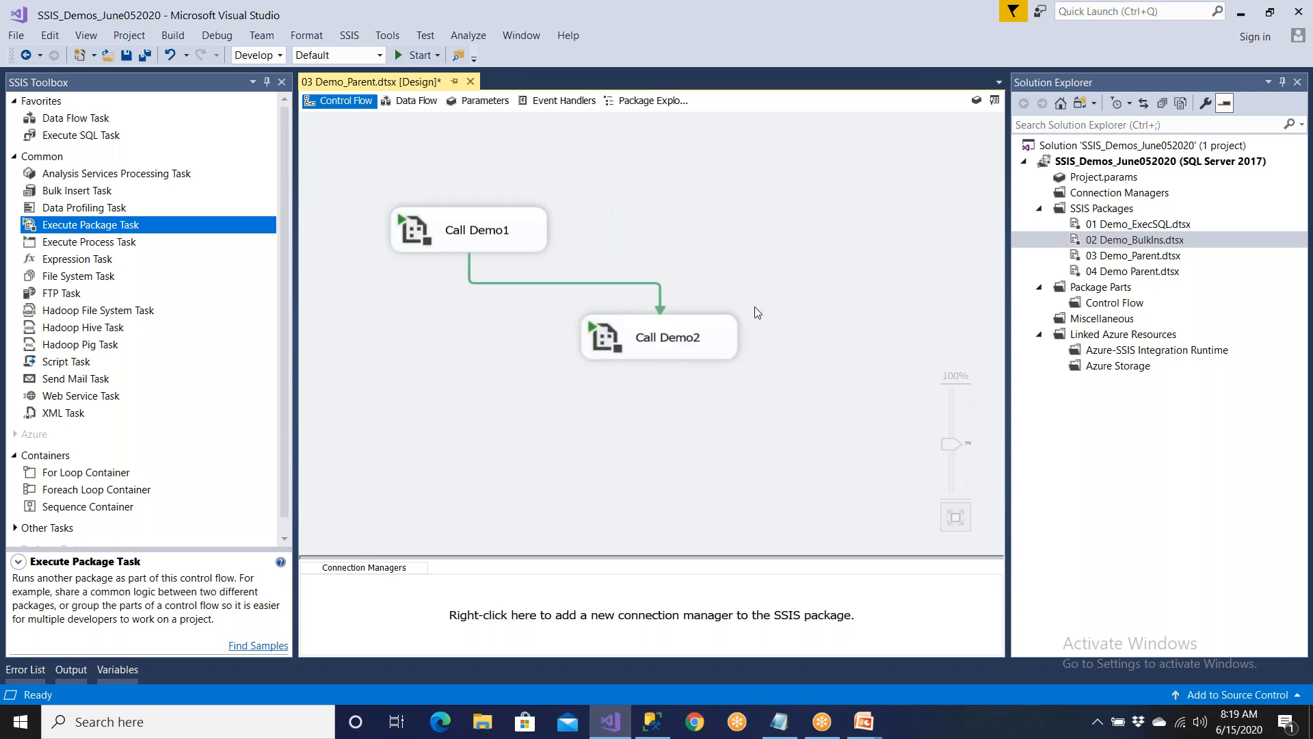
left_click(526, 236)
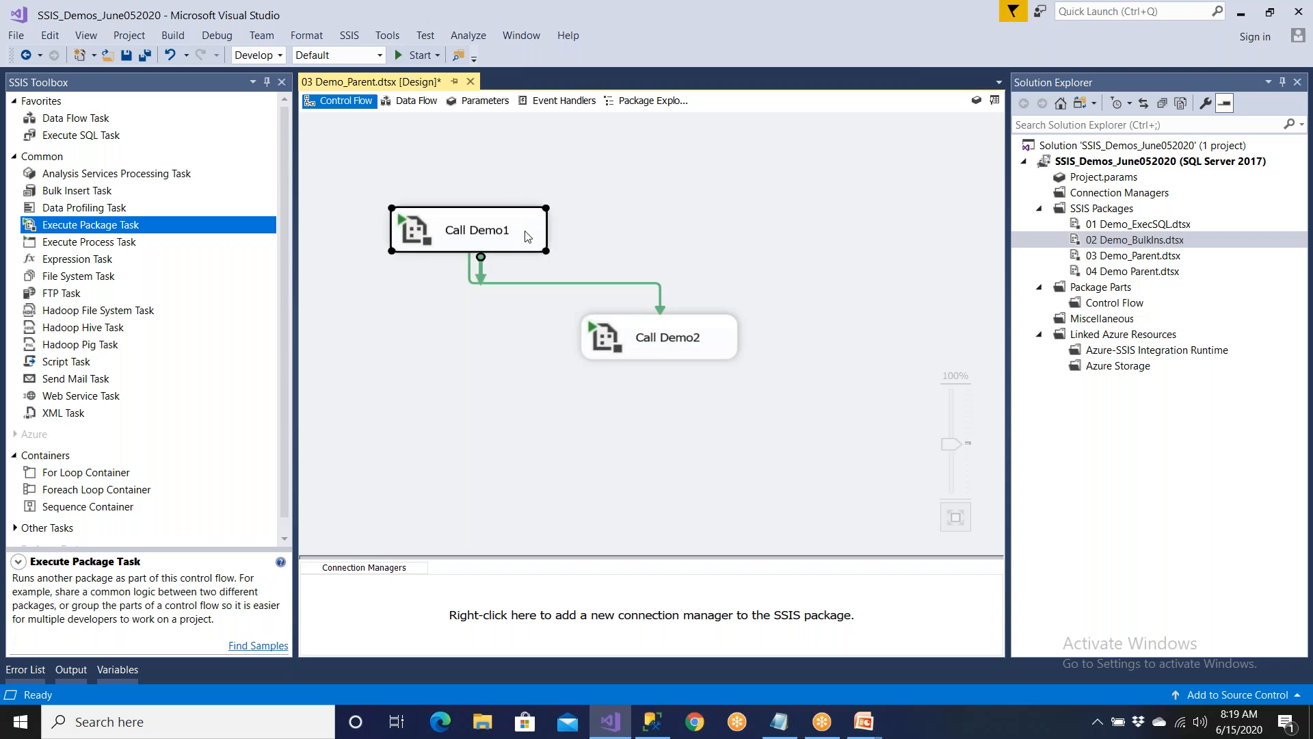
left_click(688, 357)
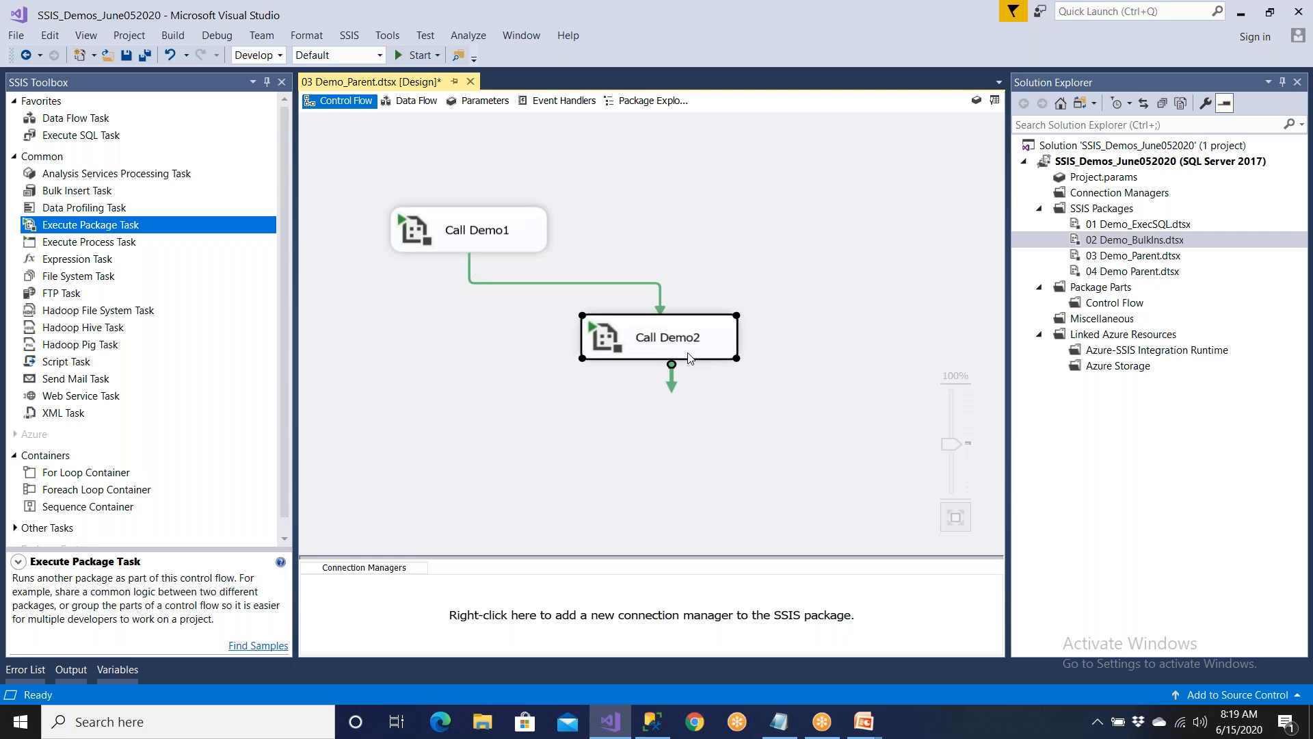
- Delete the precedence constraint between Call Demo1 and Call Demo2 and move Call Demo2 back beside Call Demo1
left_click(677, 299)
left_click(660, 303)
key("Delete")
left_click_drag(664, 337, 689, 215)
left_click(658, 331)
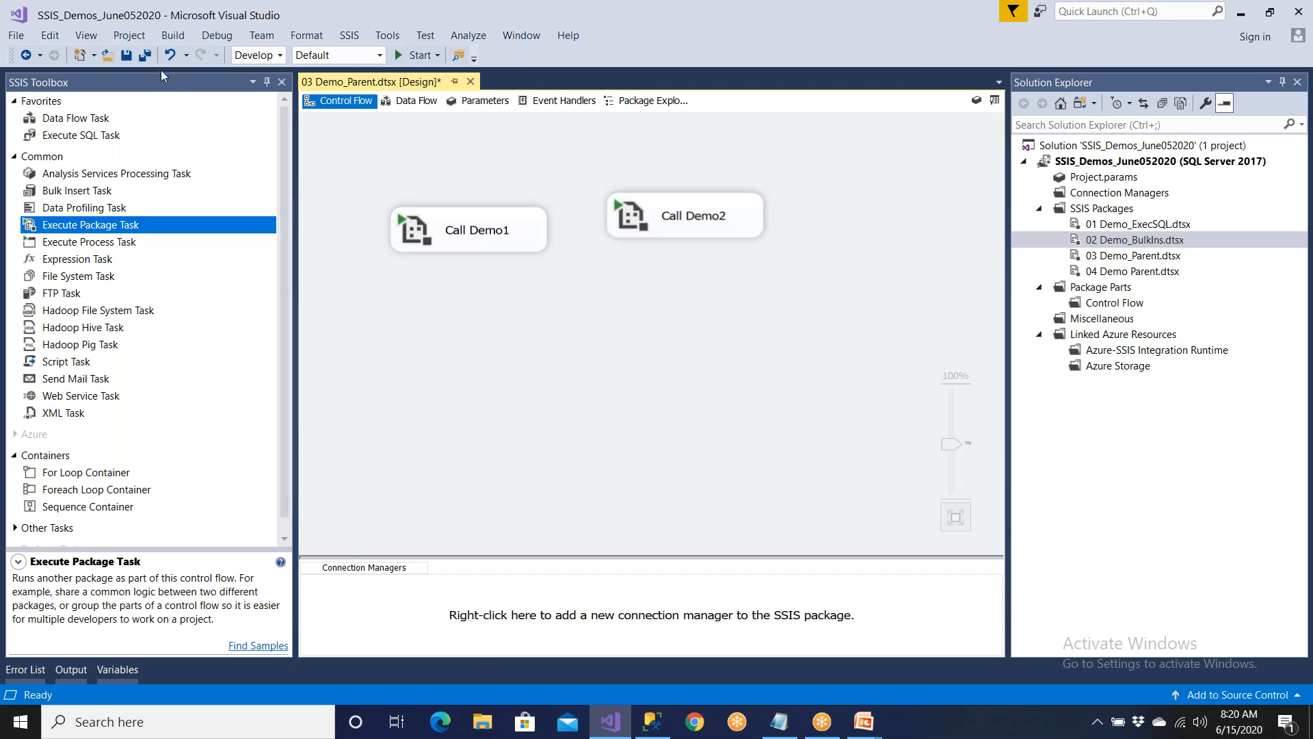
- Save and run 03 Demo_Parent.dtsx and examine the execution progress of its two tasks
left_click(128, 56)
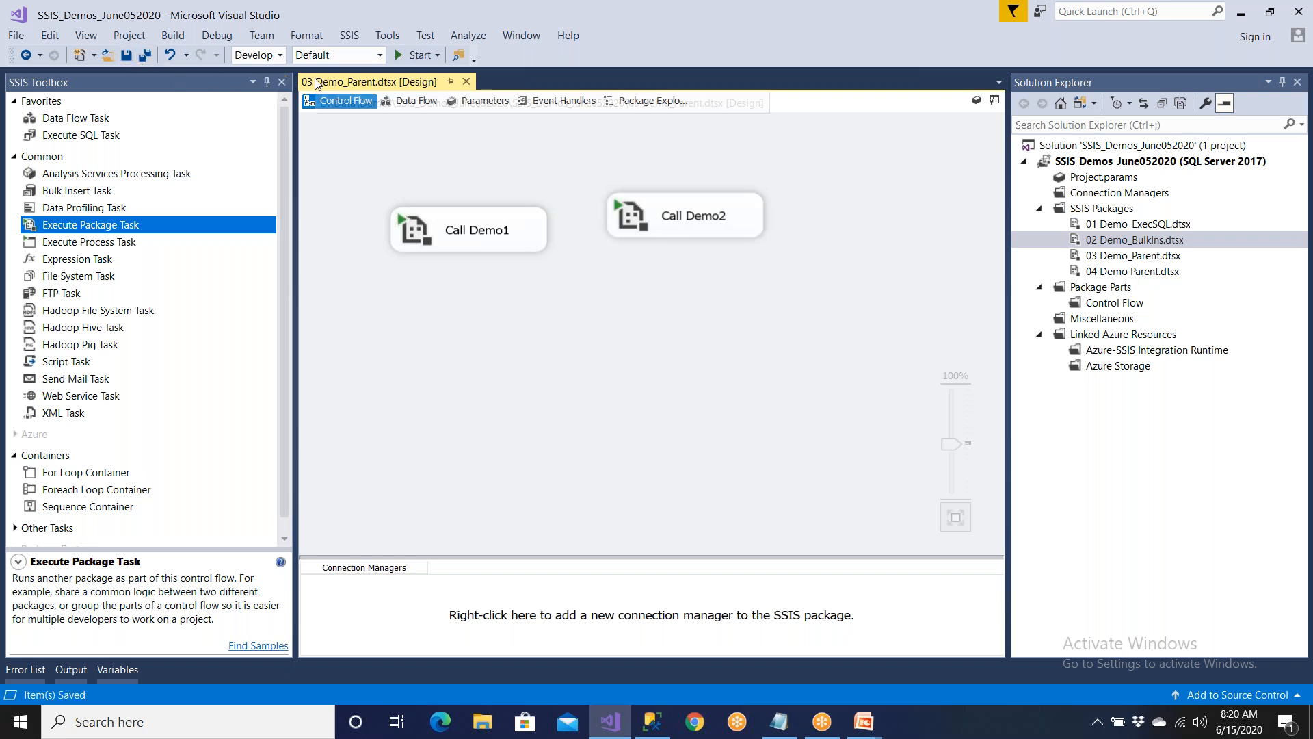
left_click(417, 56)
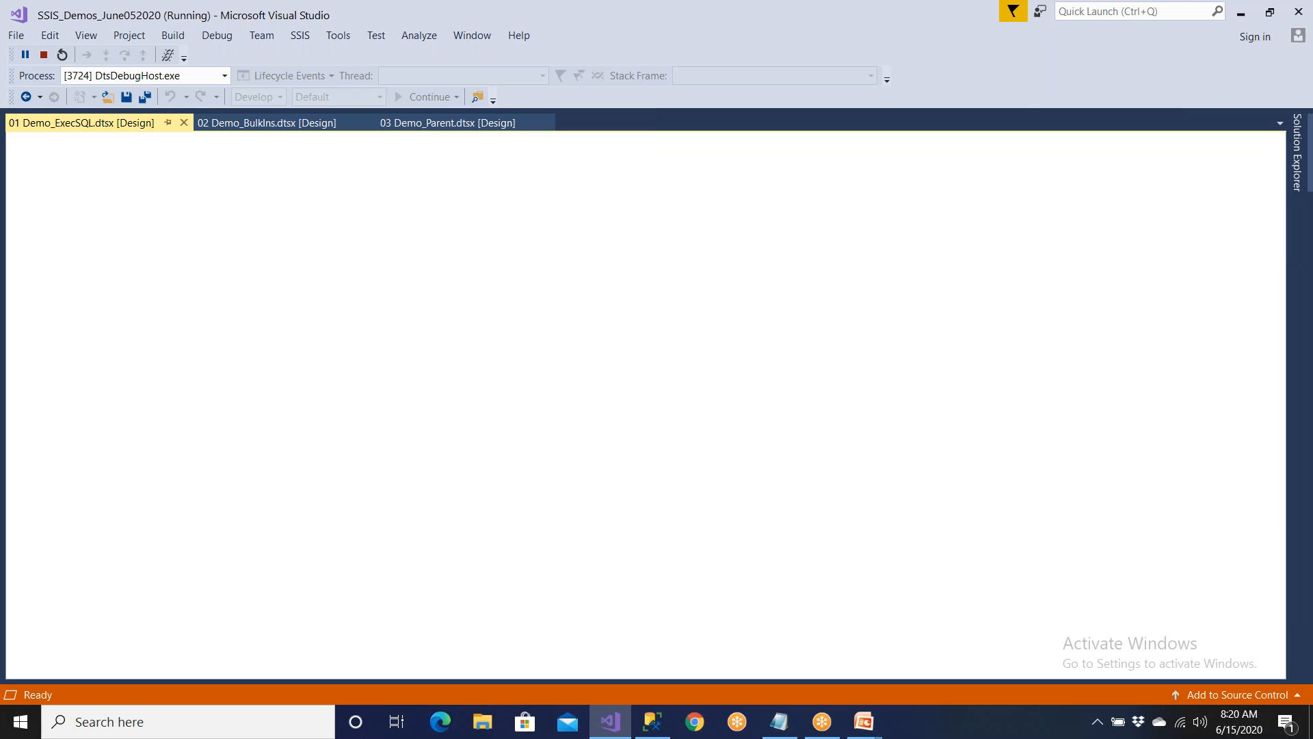
left_click(431, 124)
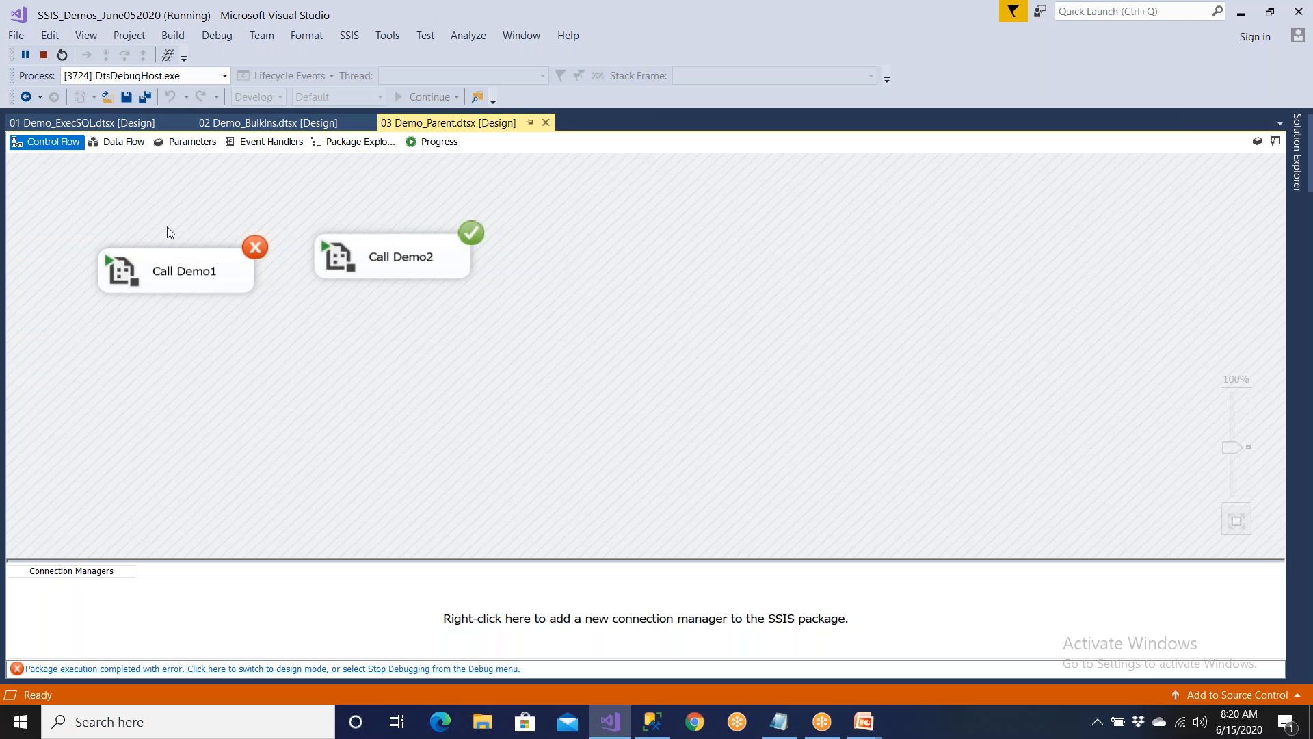
left_click(433, 142)
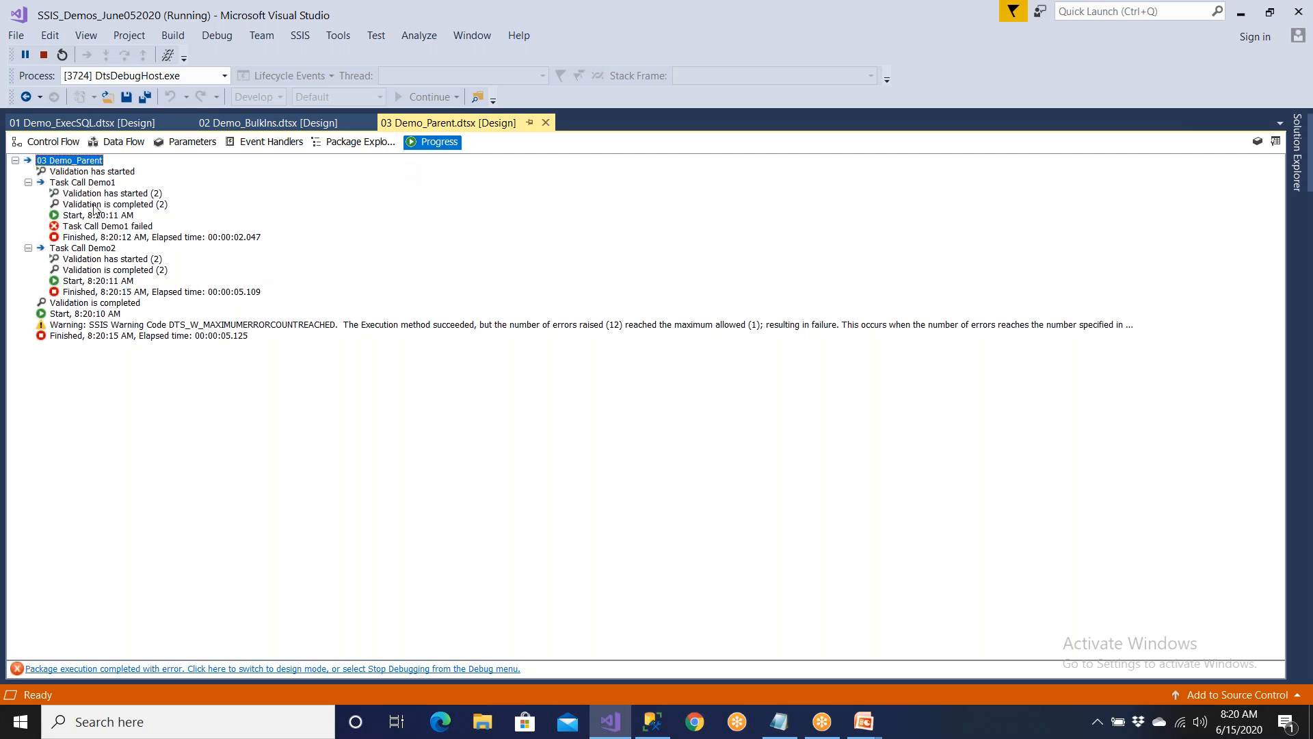
- Stop debugging the parent package and bring up the child package 01 Demo_ExecSQL.dtsx for inspection
left_click(56, 125)
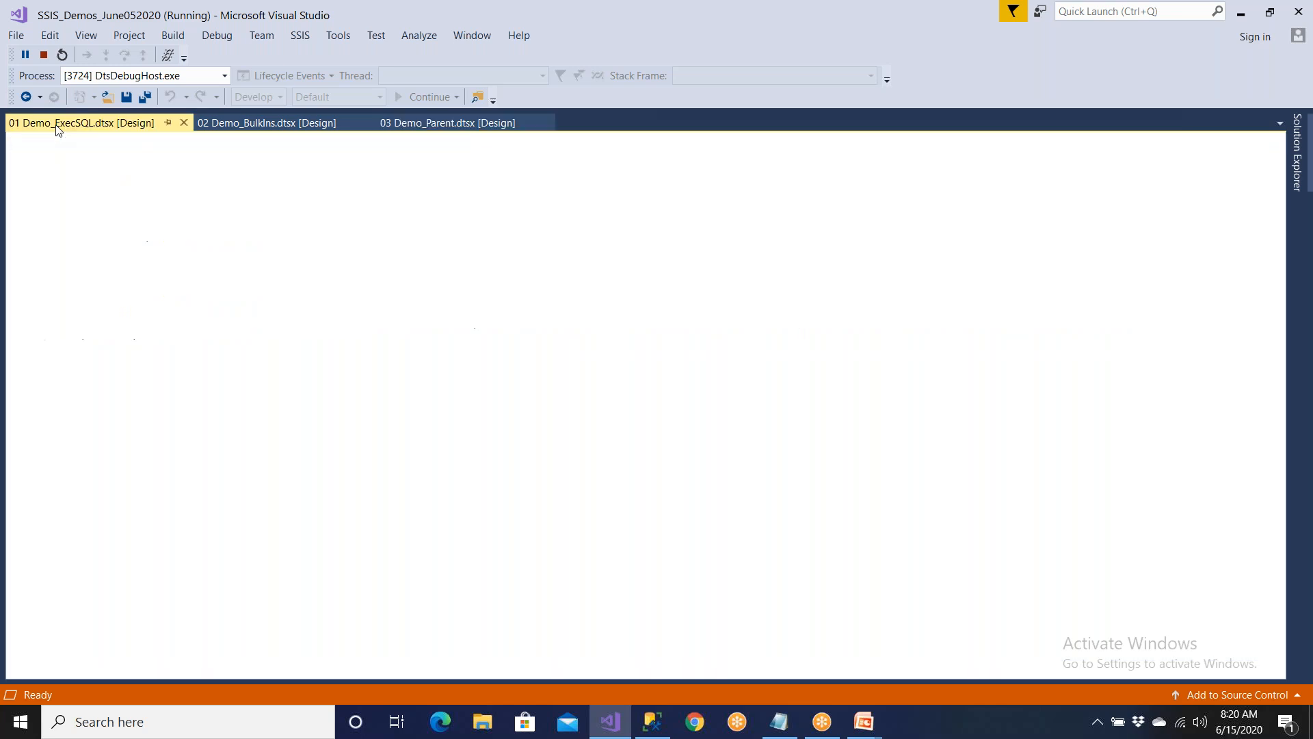
left_click(402, 124)
left_click(385, 668)
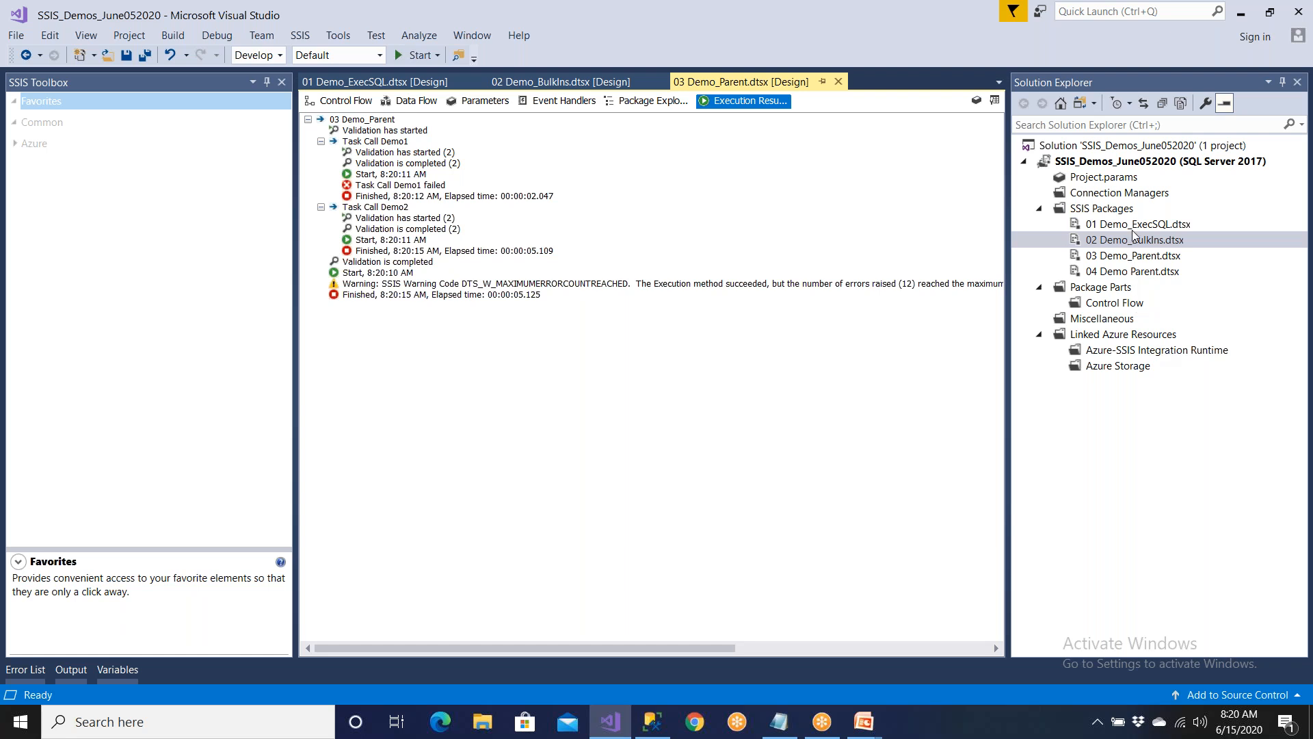
double_click(1136, 226)
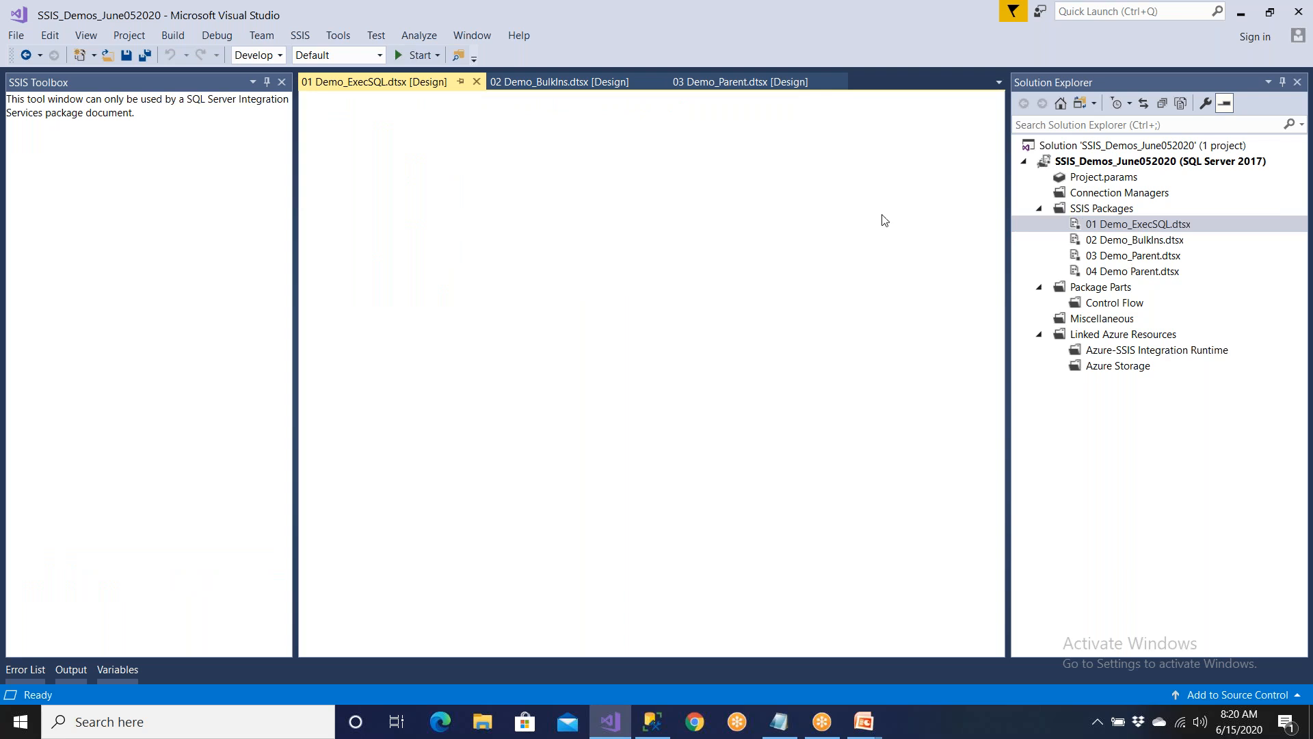
- Copy the name of the package 01 Demo_ExecSQL.dtsx and permanently delete that package from the project
right_click(1149, 227)
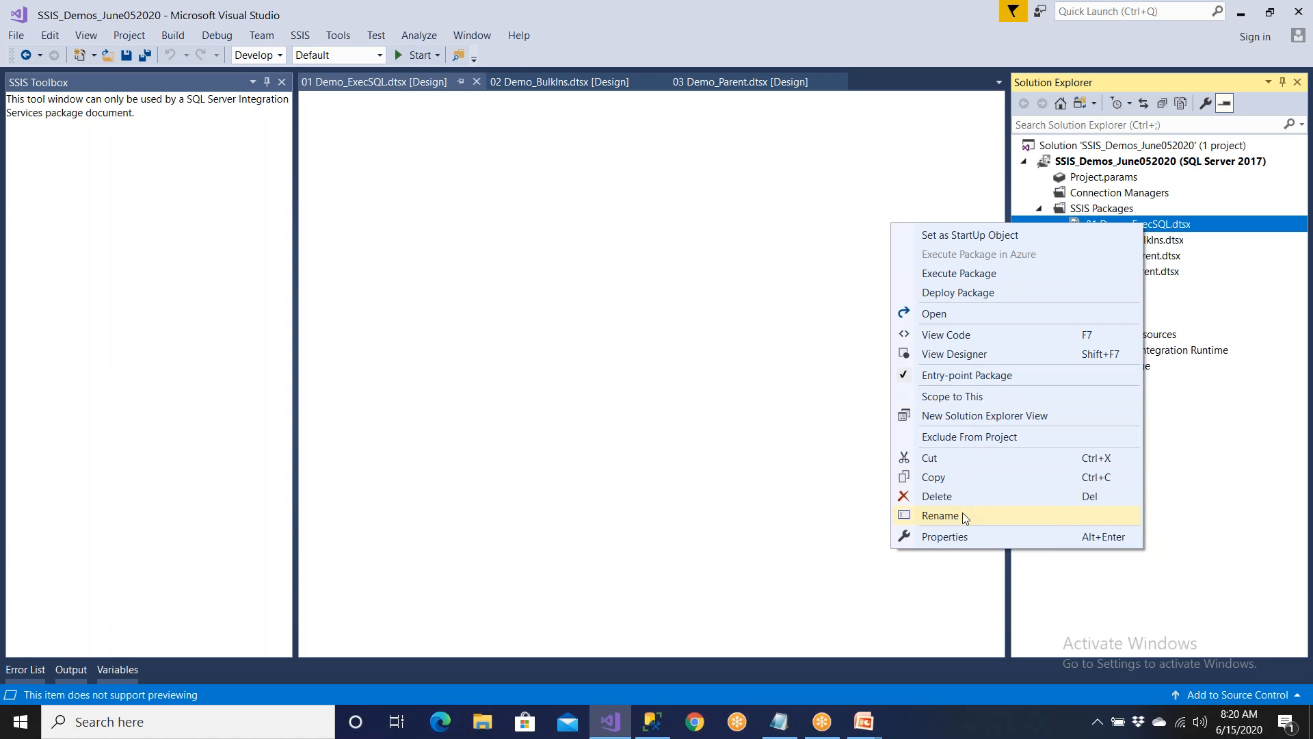
left_click(941, 515)
key("ctrl+c")
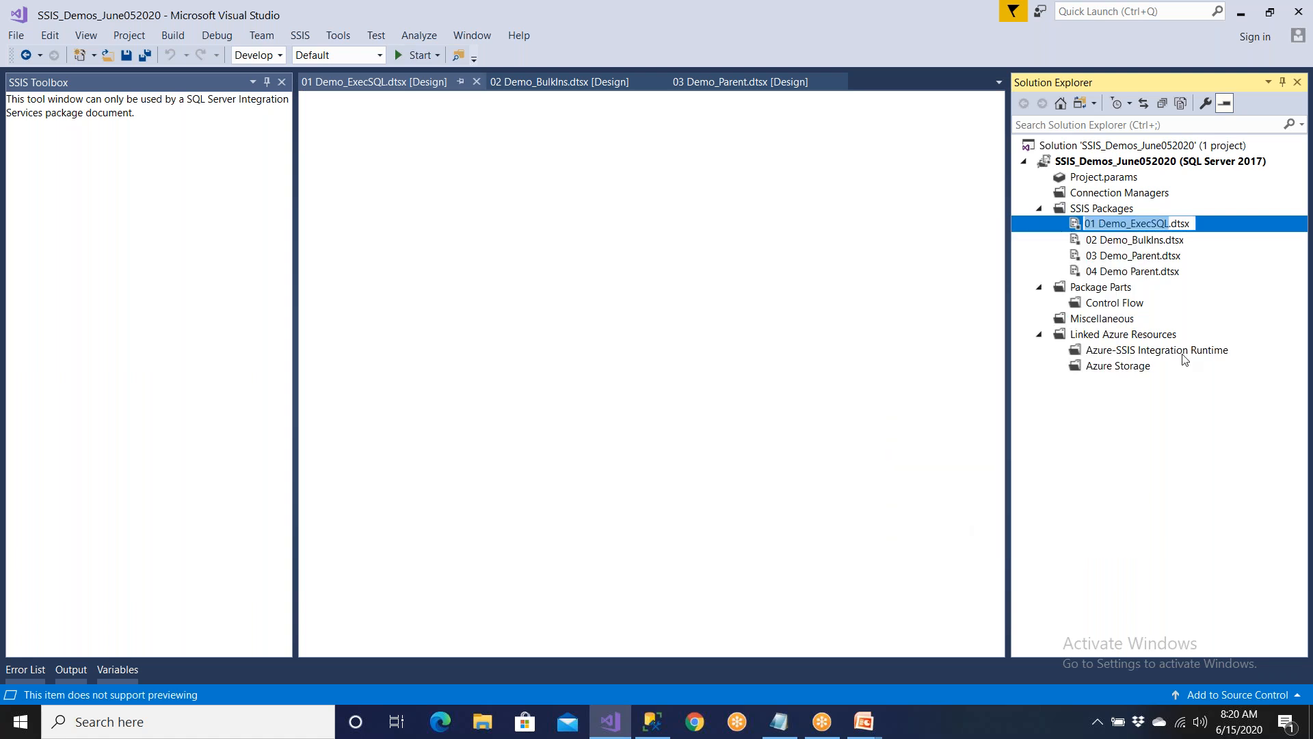
left_click(1224, 288)
left_click(1184, 230)
right_click(1184, 231)
left_click(1002, 497)
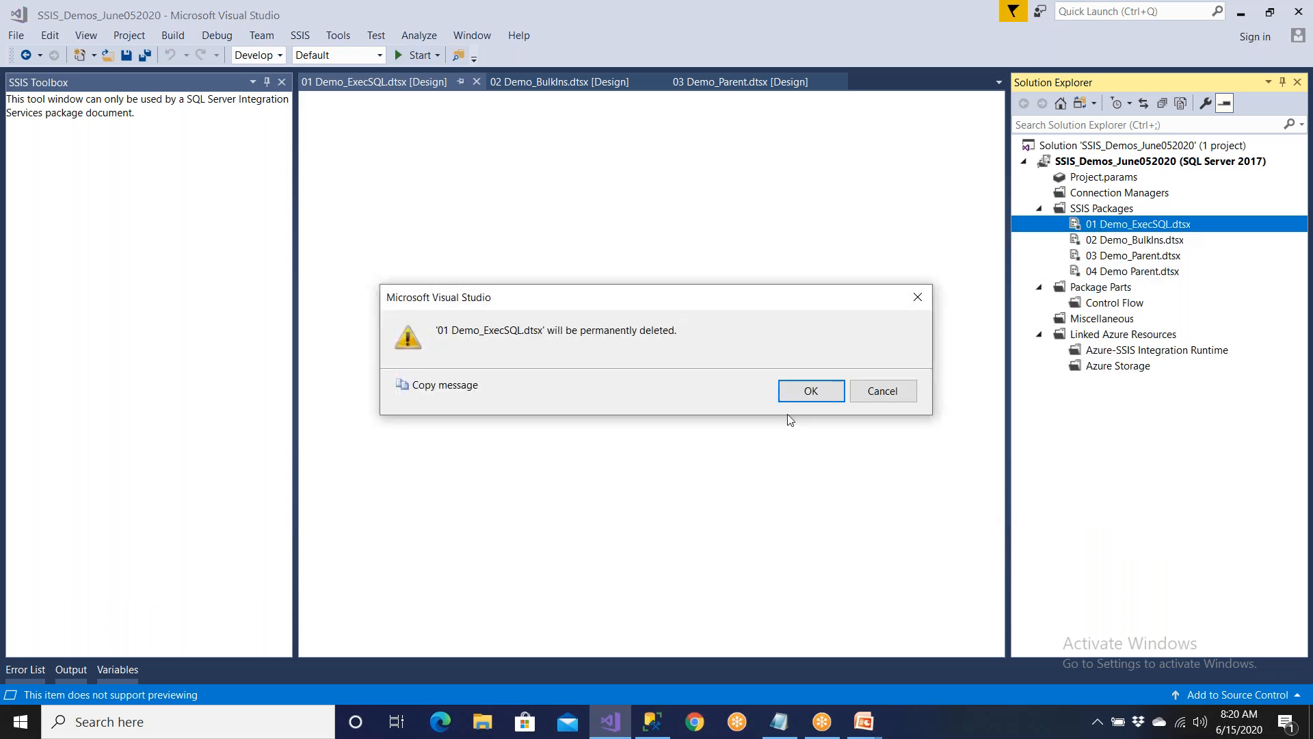
left_click(795, 392)
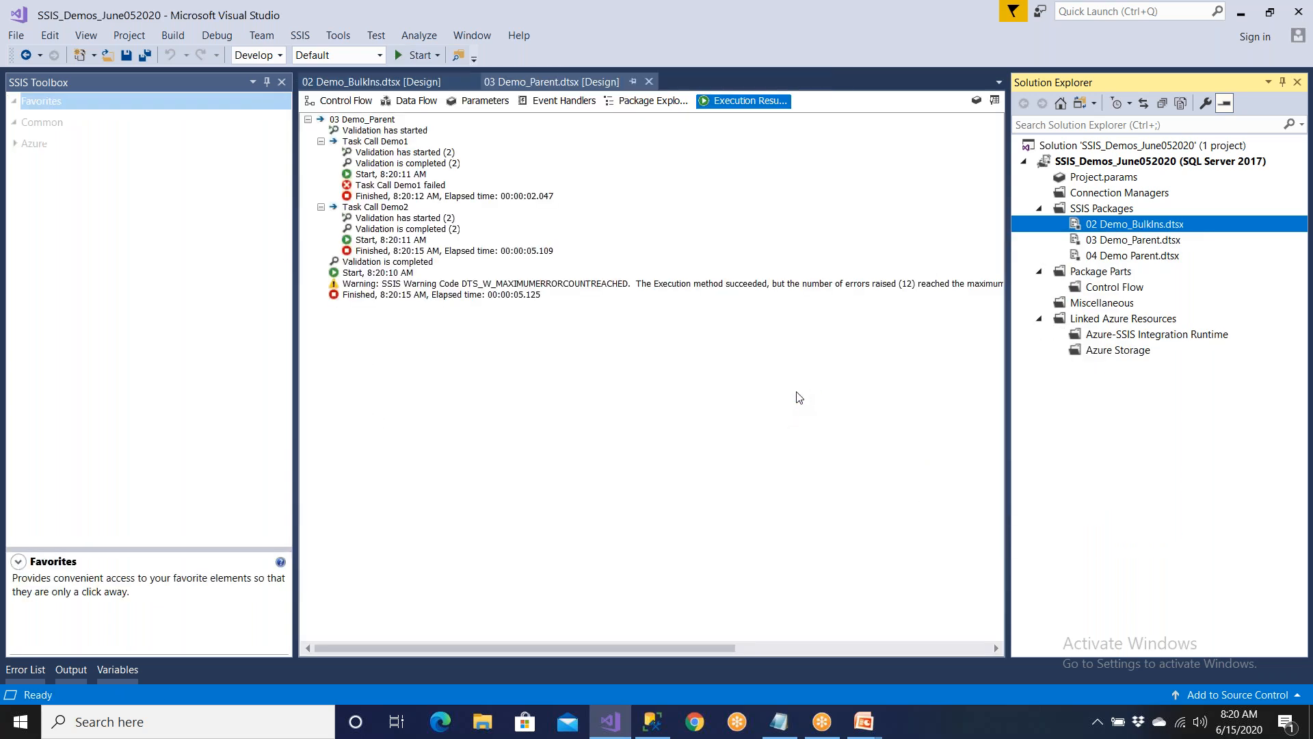
- Rename the package 04 Demo Parent.dtsx as 01 Demo_ExecSQL.dtsx using the copied name
left_click(1140, 257)
right_click(1141, 262)
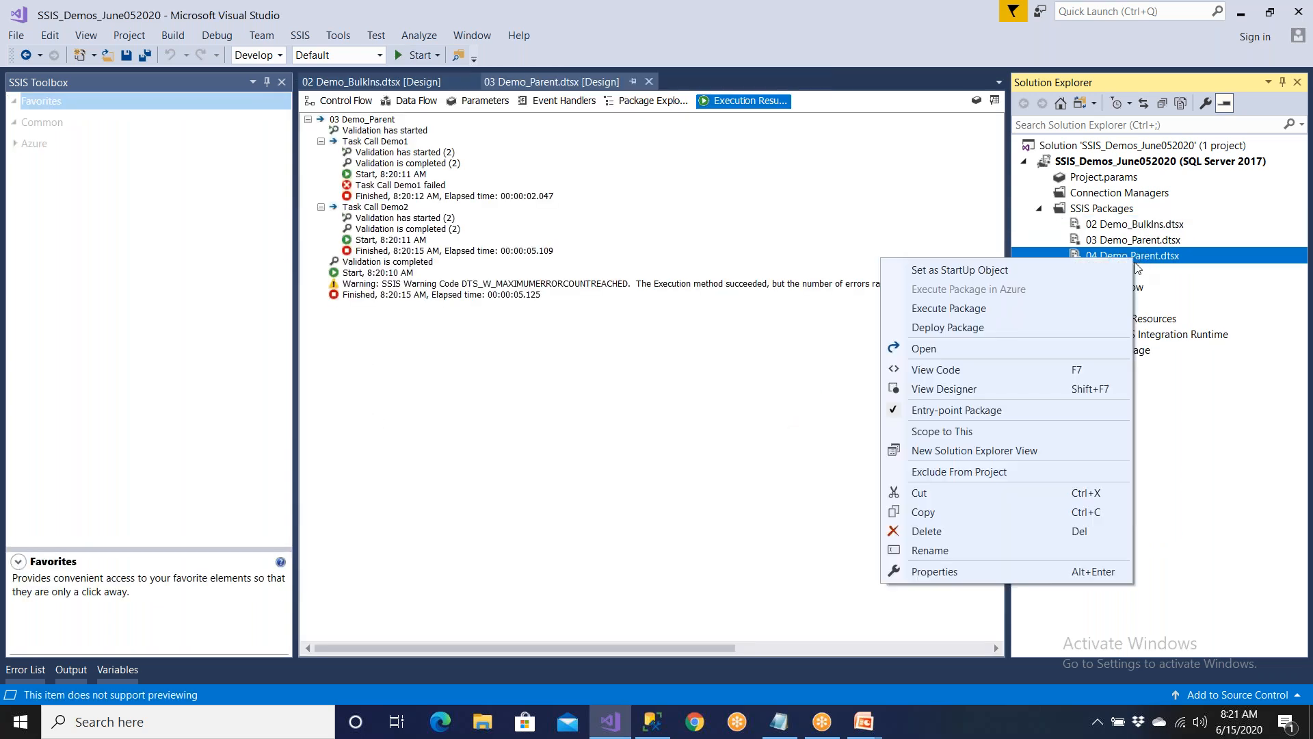
left_click(1001, 551)
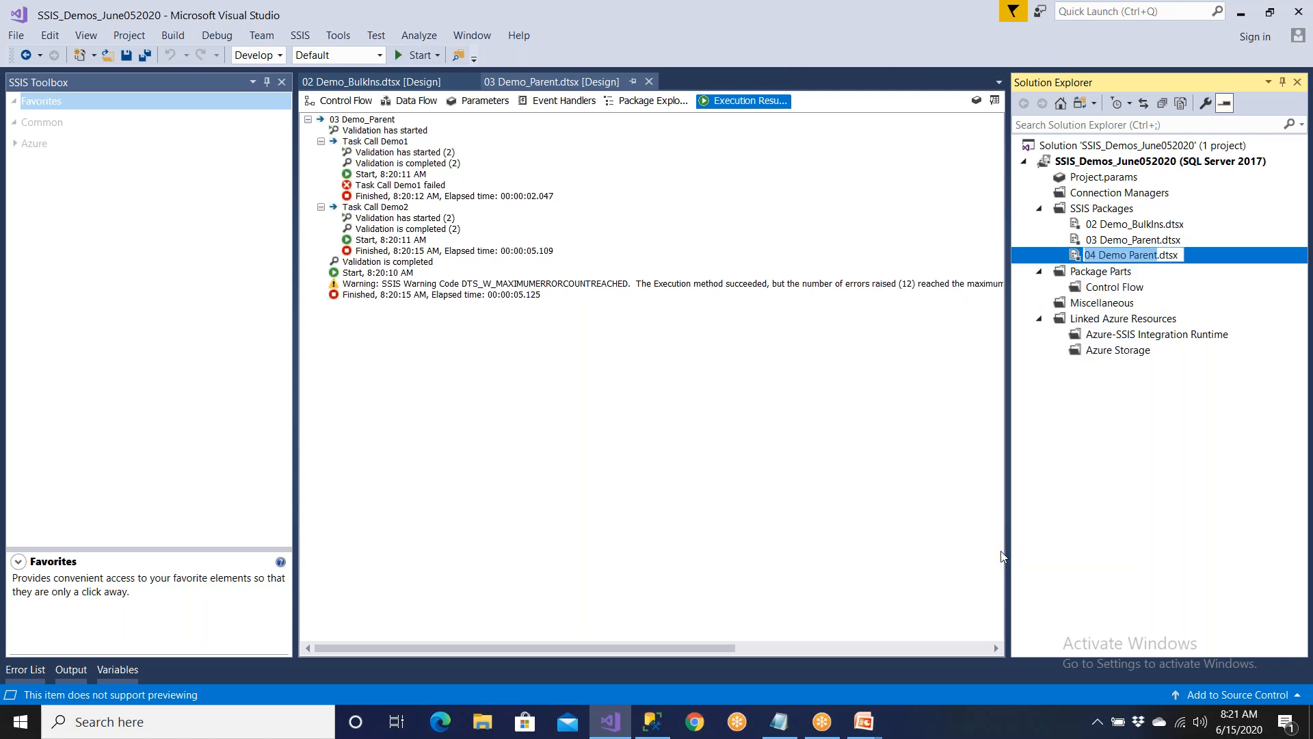
key("ctrl+v")
key("Return")
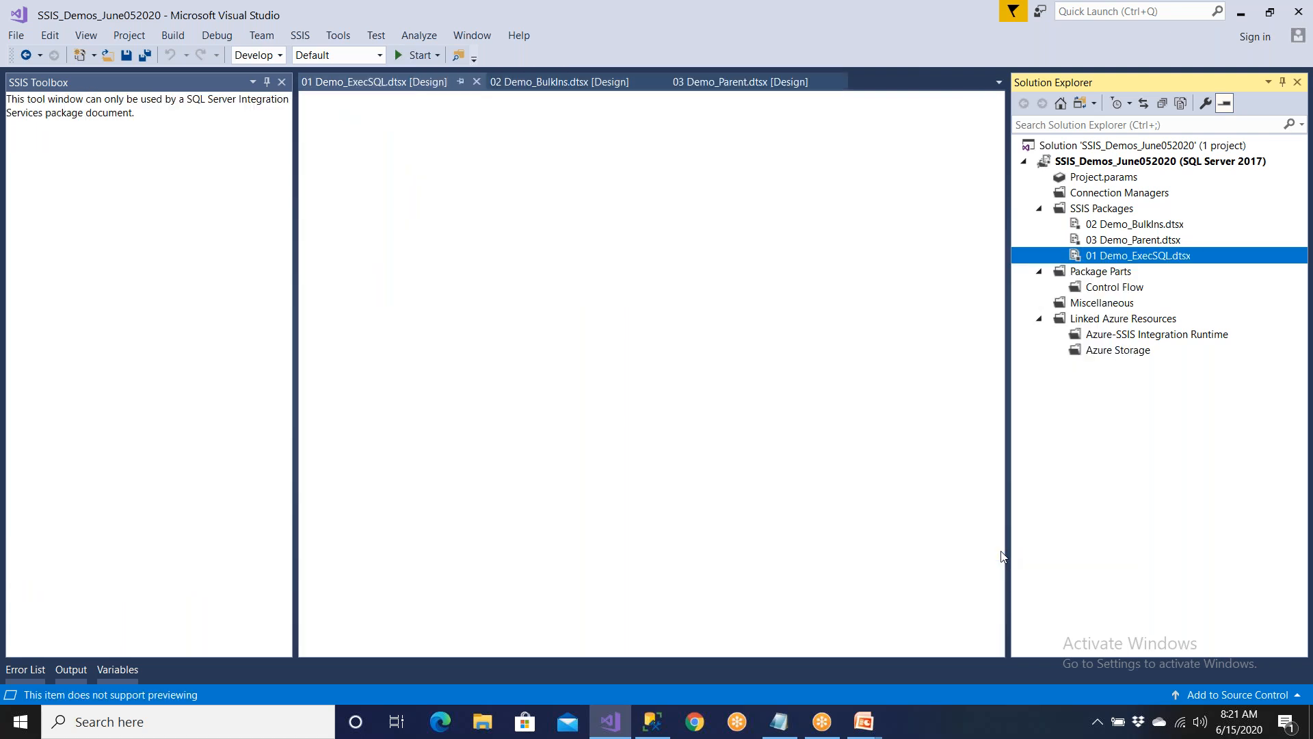
left_click(1092, 215)
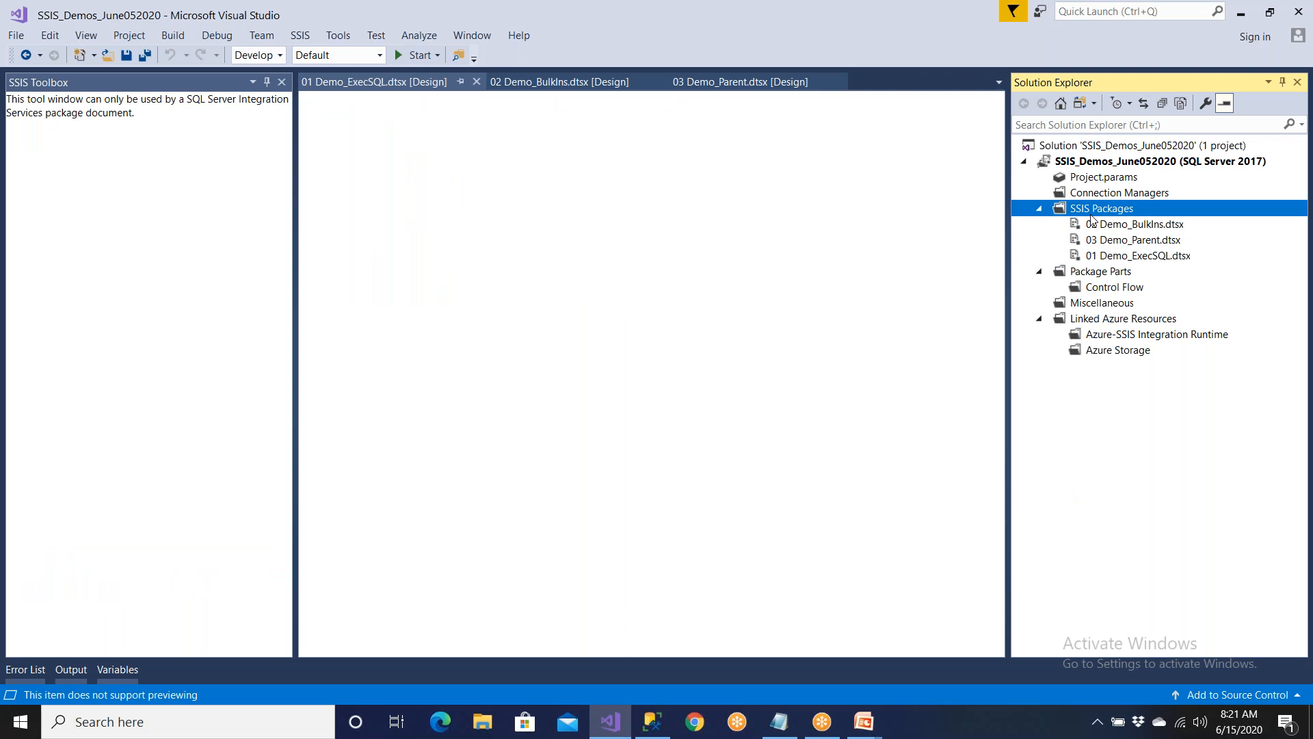
- Sort the project's SSIS packages by name and open 01 Demo_ExecSQL.dtsx
right_click(1091, 219)
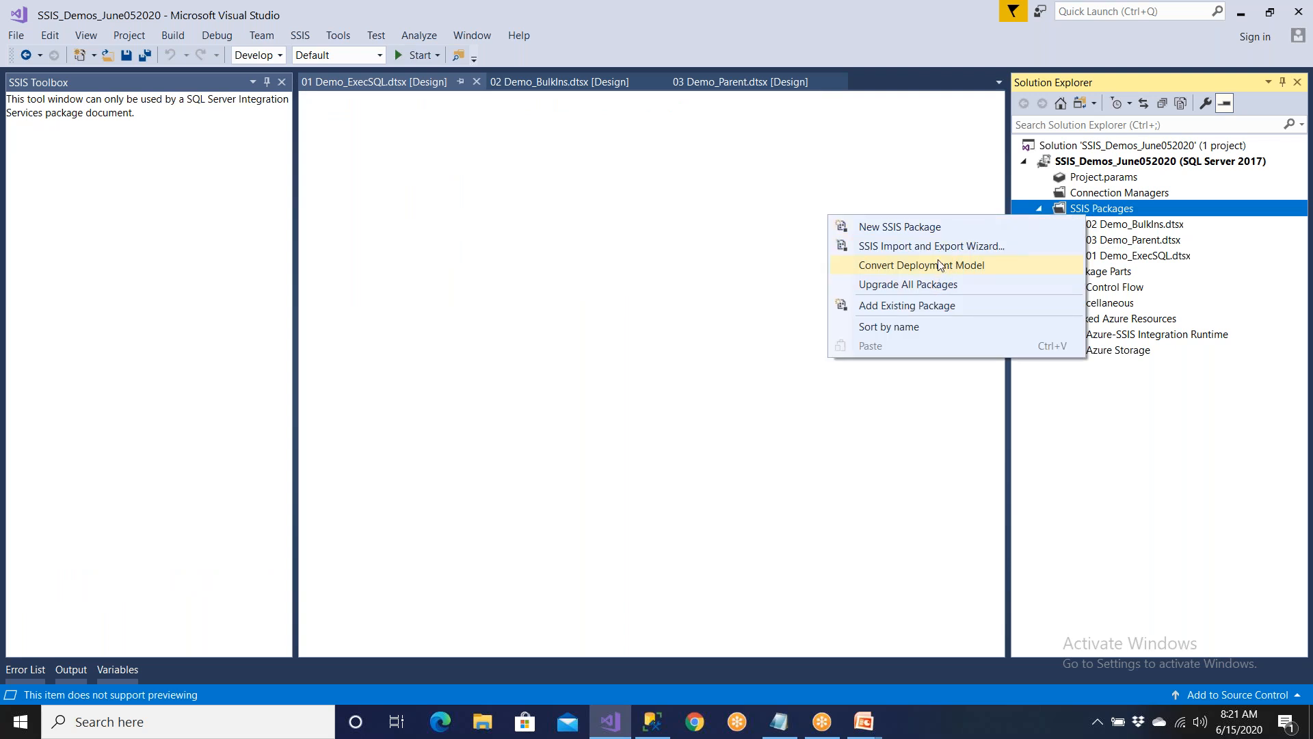
left_click(934, 326)
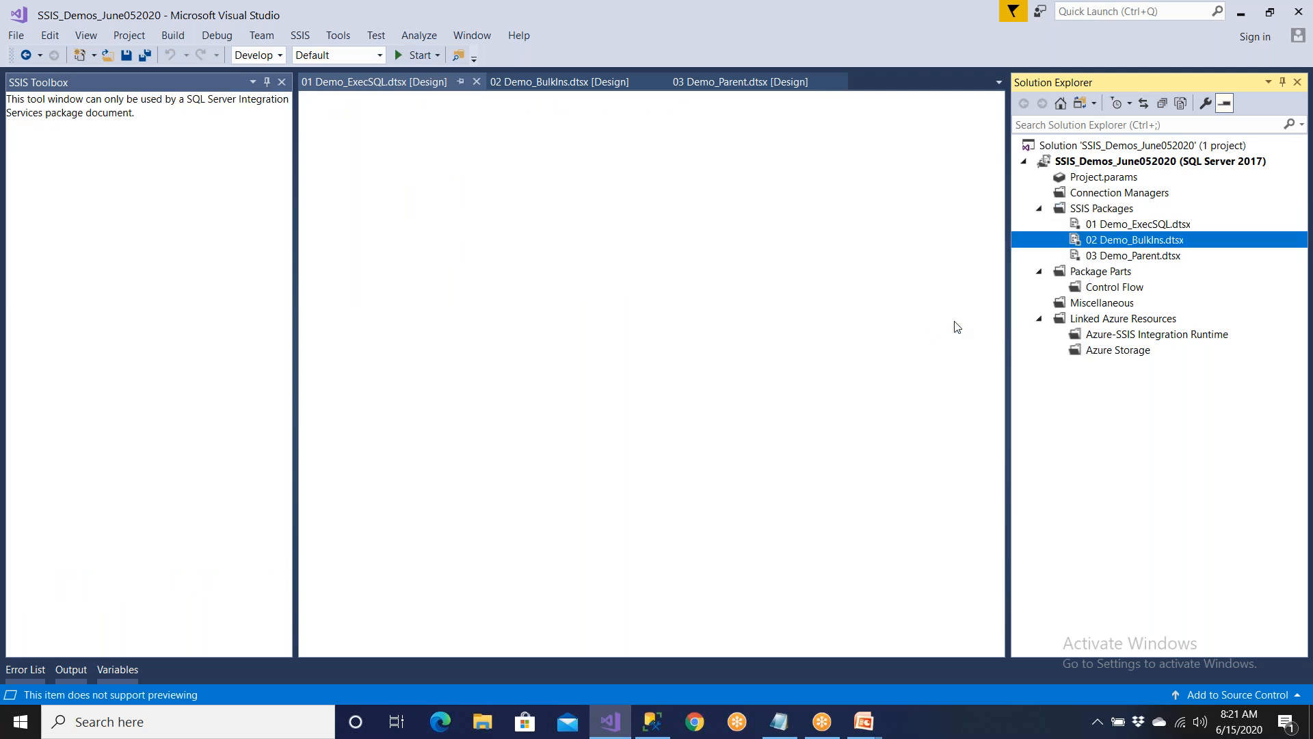
left_click(1117, 226)
double_click(1117, 226)
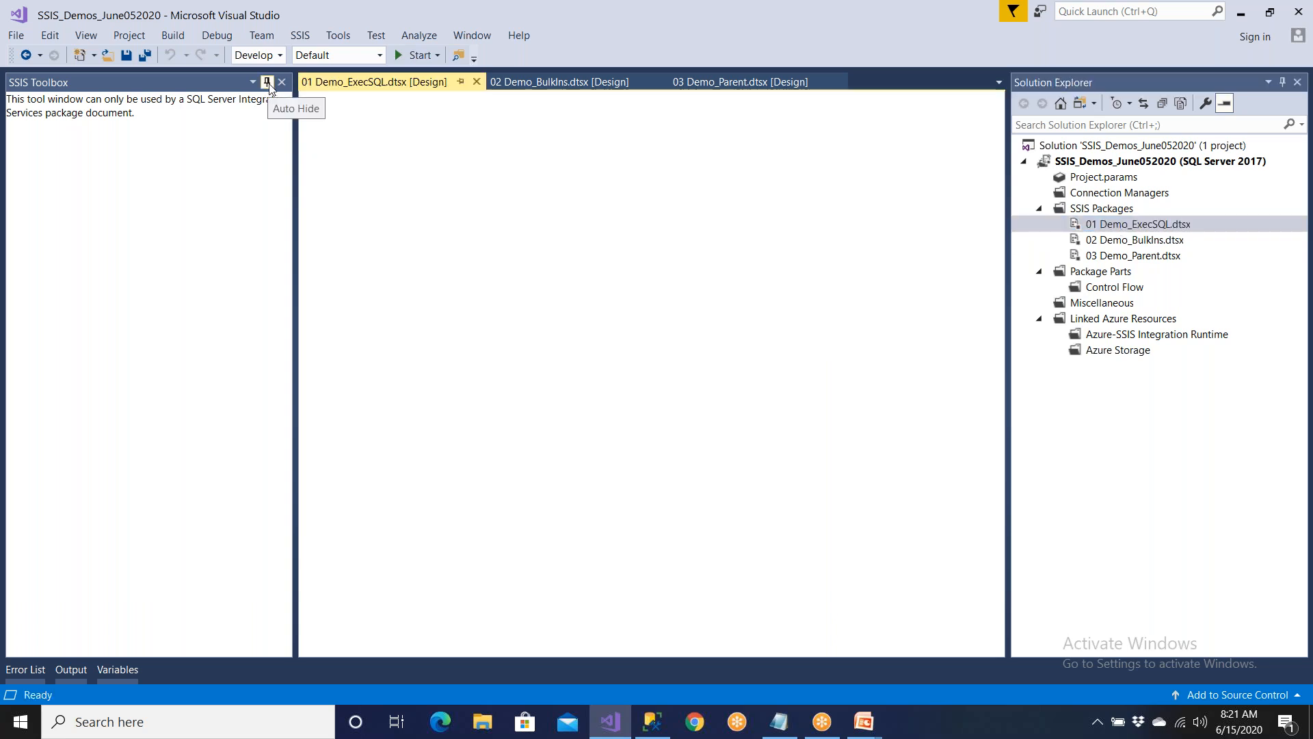
- Close the designers of 01 Demo_ExecSQL.dtsx and 02 Demo_BulkIns.dtsx, and show the control flow of 03 Demo_Parent.dtsx
left_click(477, 81)
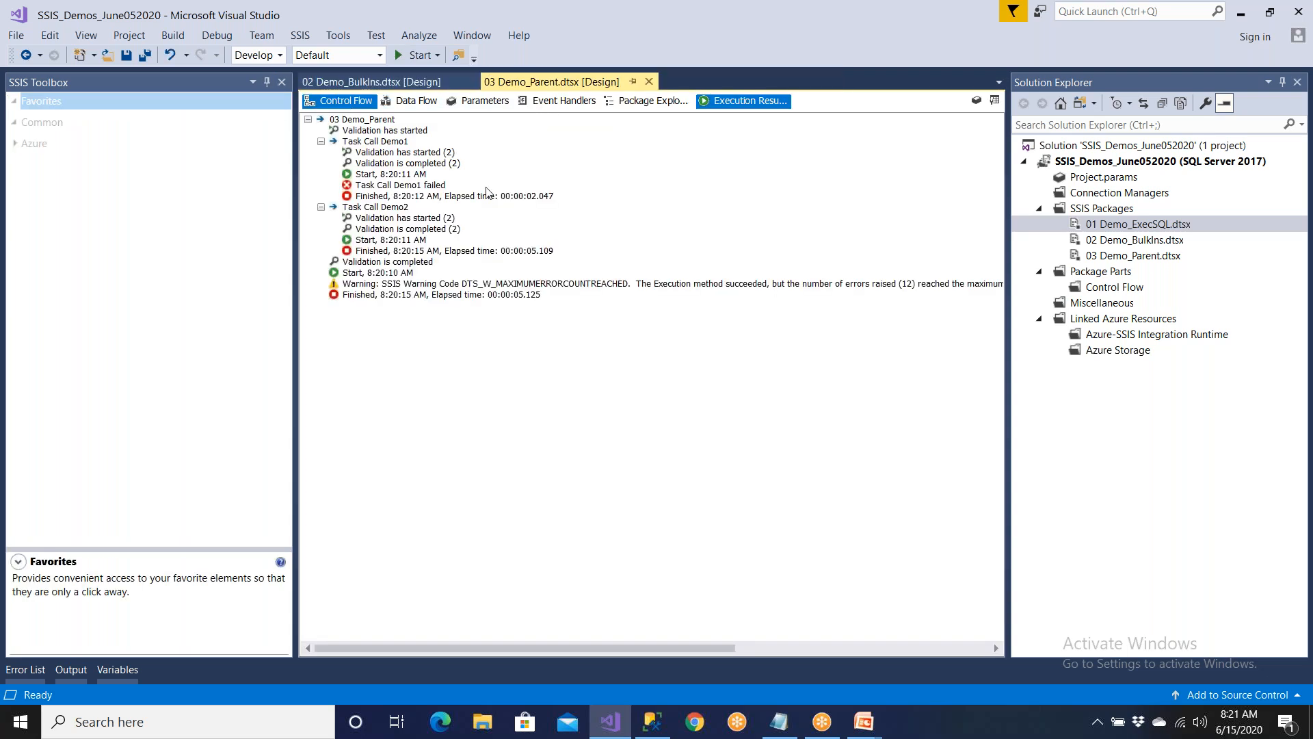
left_click(477, 83)
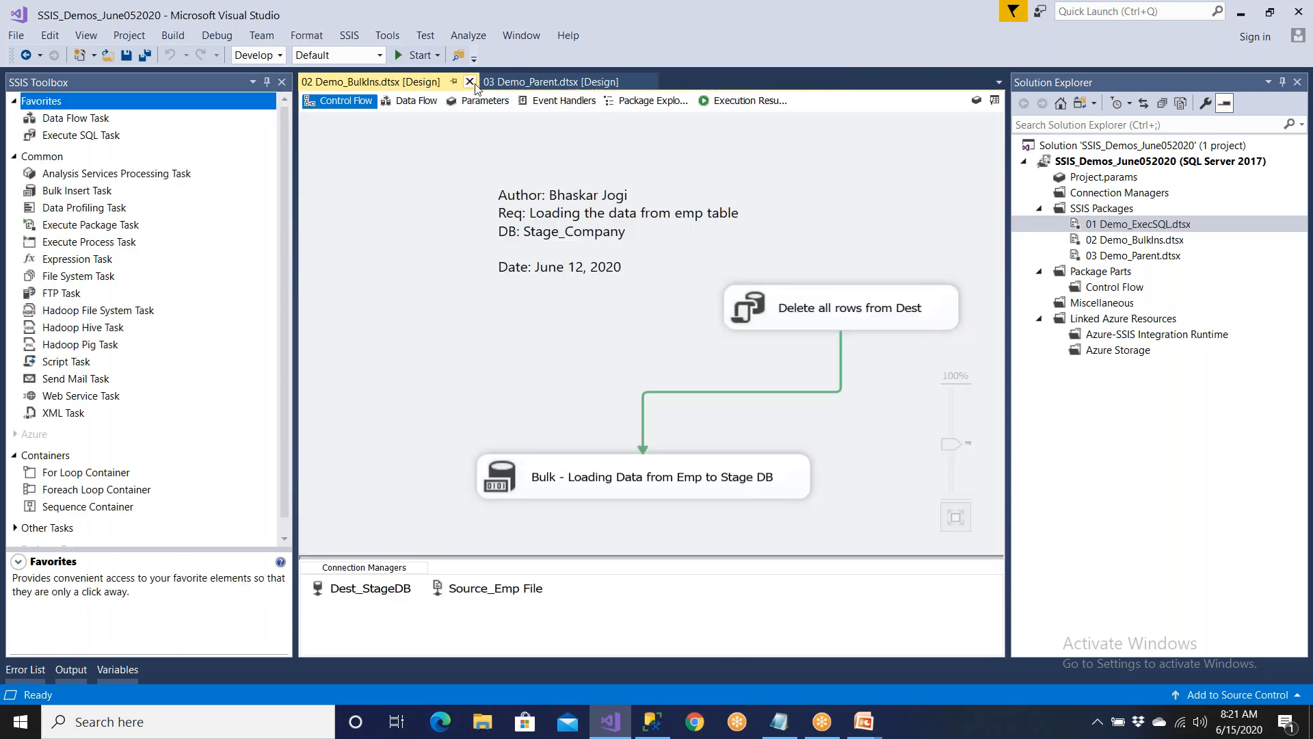
left_click(471, 82)
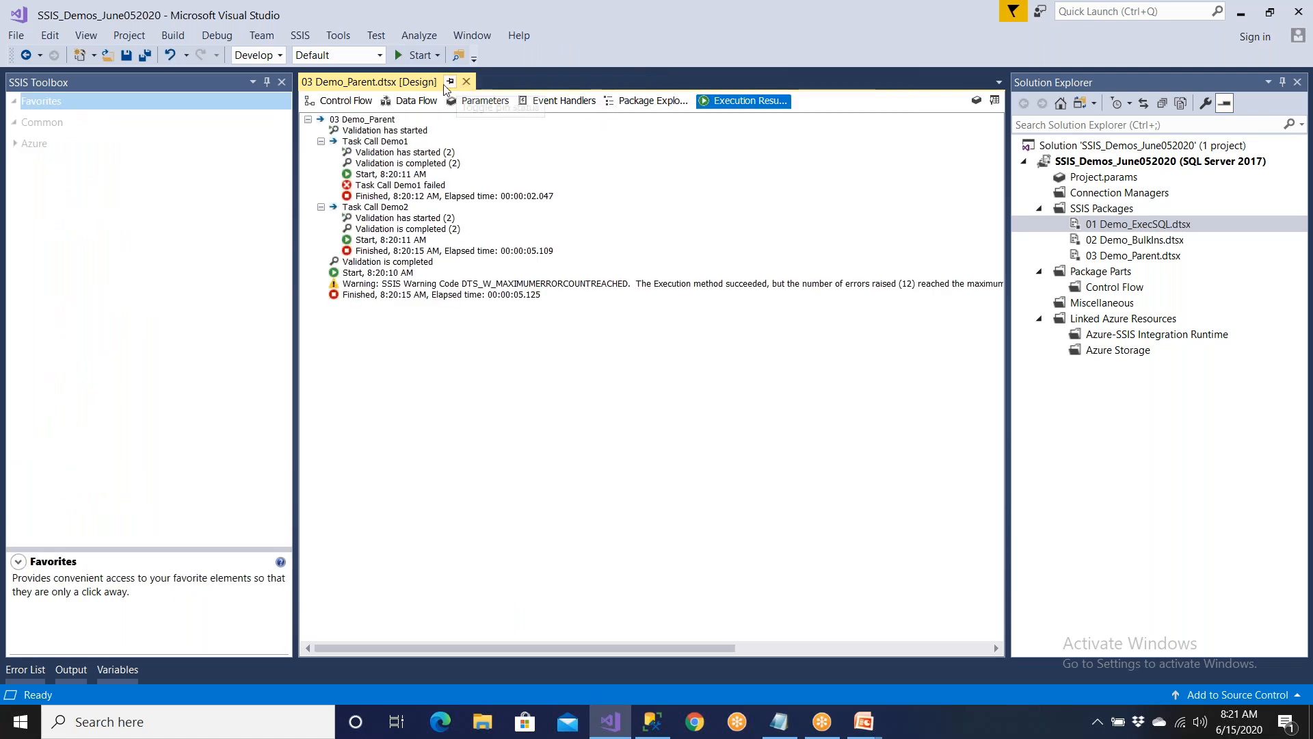
left_click(338, 101)
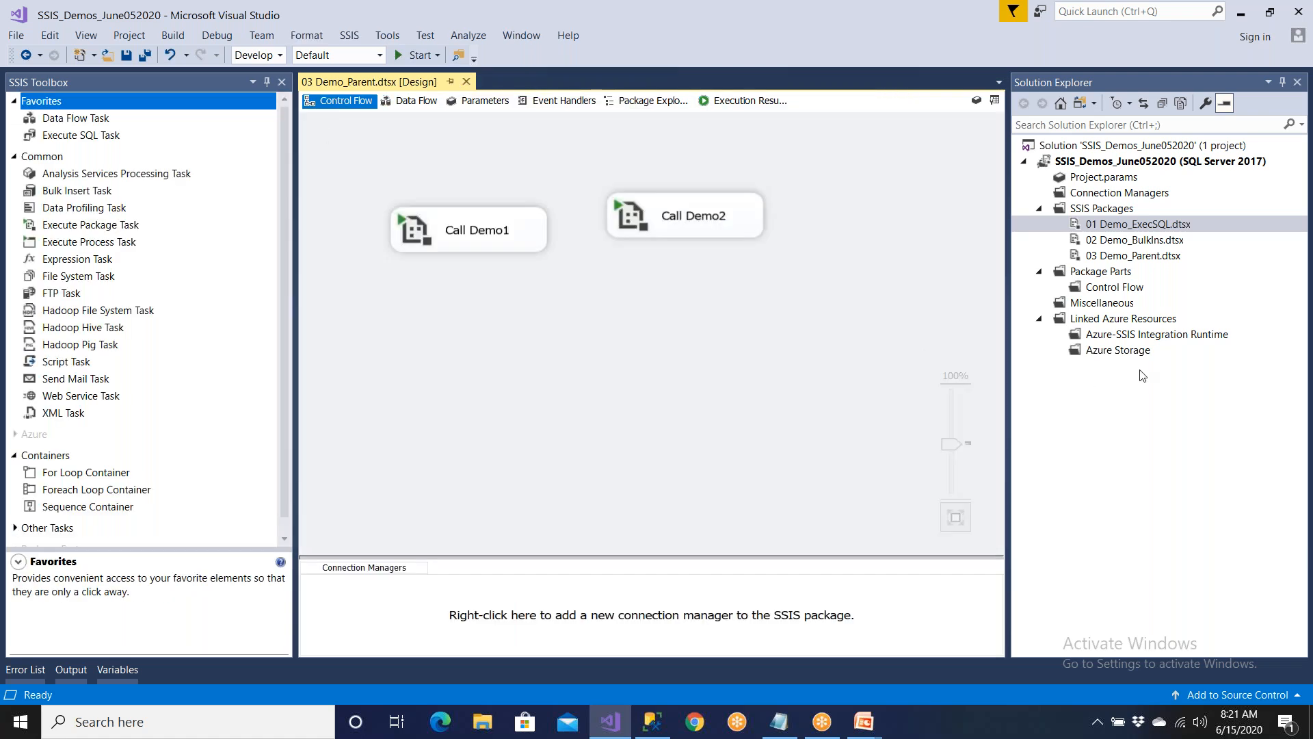
- Reopen the package 01 Demo_ExecSQL.dtsx and rename it as 01 Demo.dtsx in the project
double_click(1134, 228)
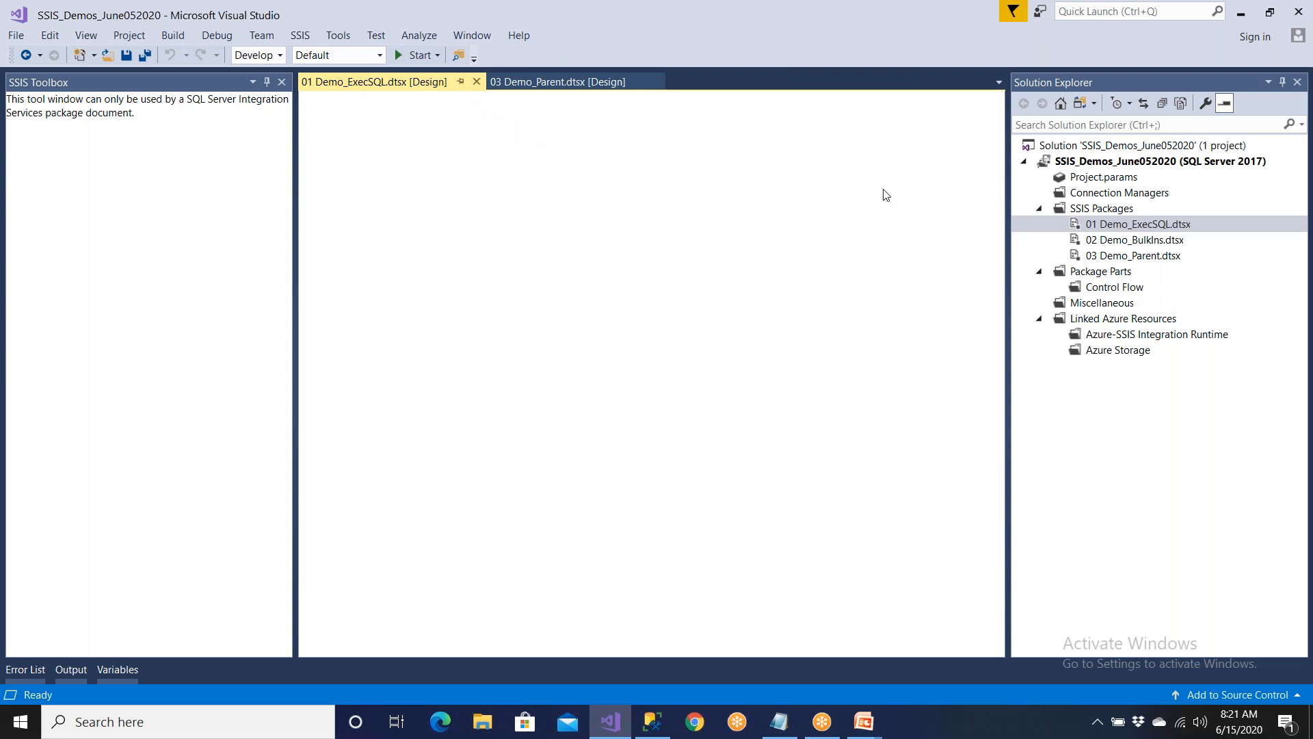
left_click(1108, 210)
left_click(1110, 227)
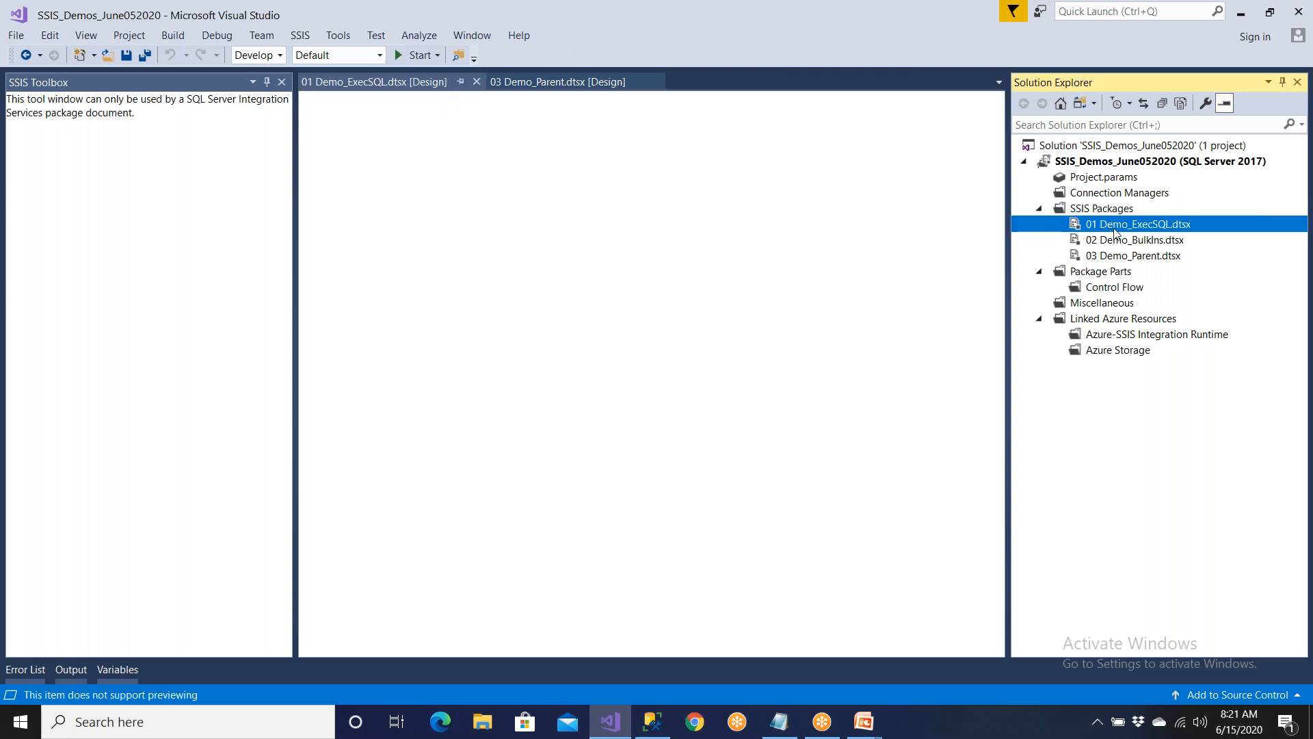
left_click(1133, 229)
left_click(1130, 228)
key("BackSpace")
key("Delete")
key("Delete")
key("Delete")
key("Delete")
key("Delete")
key("Delete")
key("Delete")
key("Return")
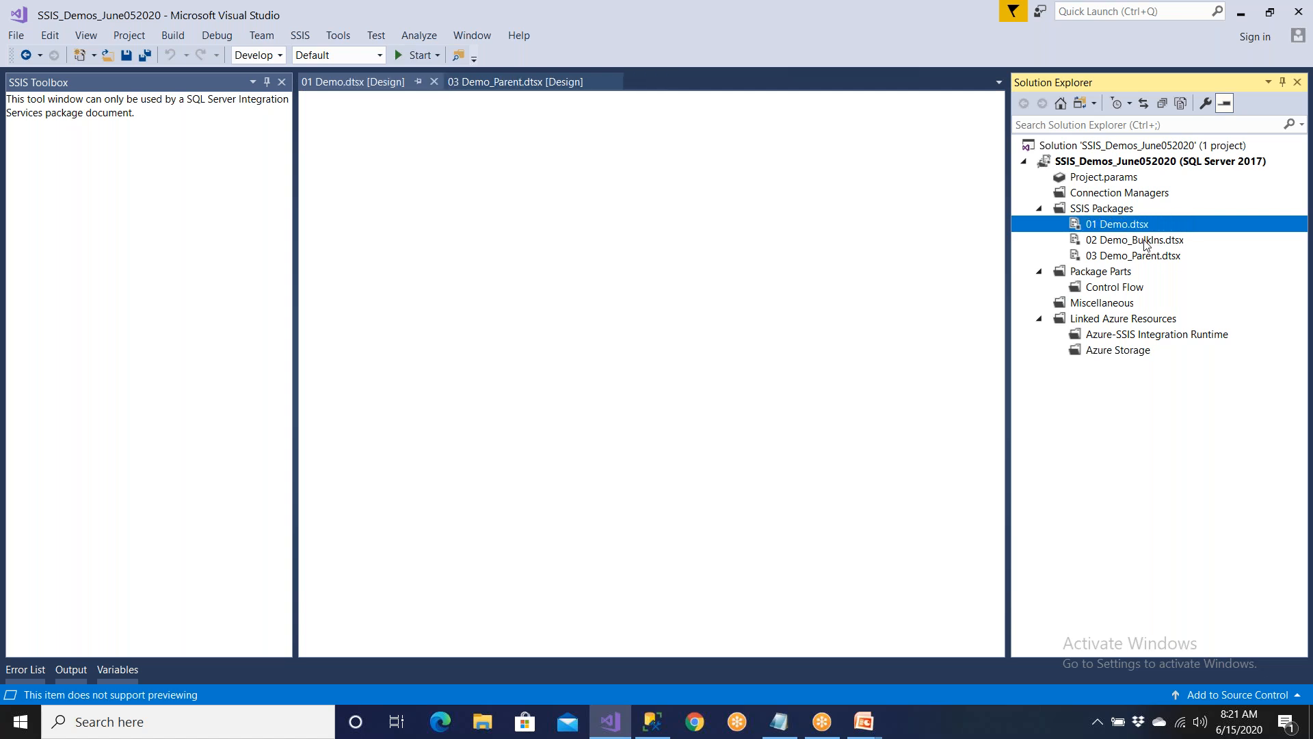
- Check the 01 Demo.dtsx designer against the parent package and close the 01 Demo.dtsx designer
left_click(417, 137)
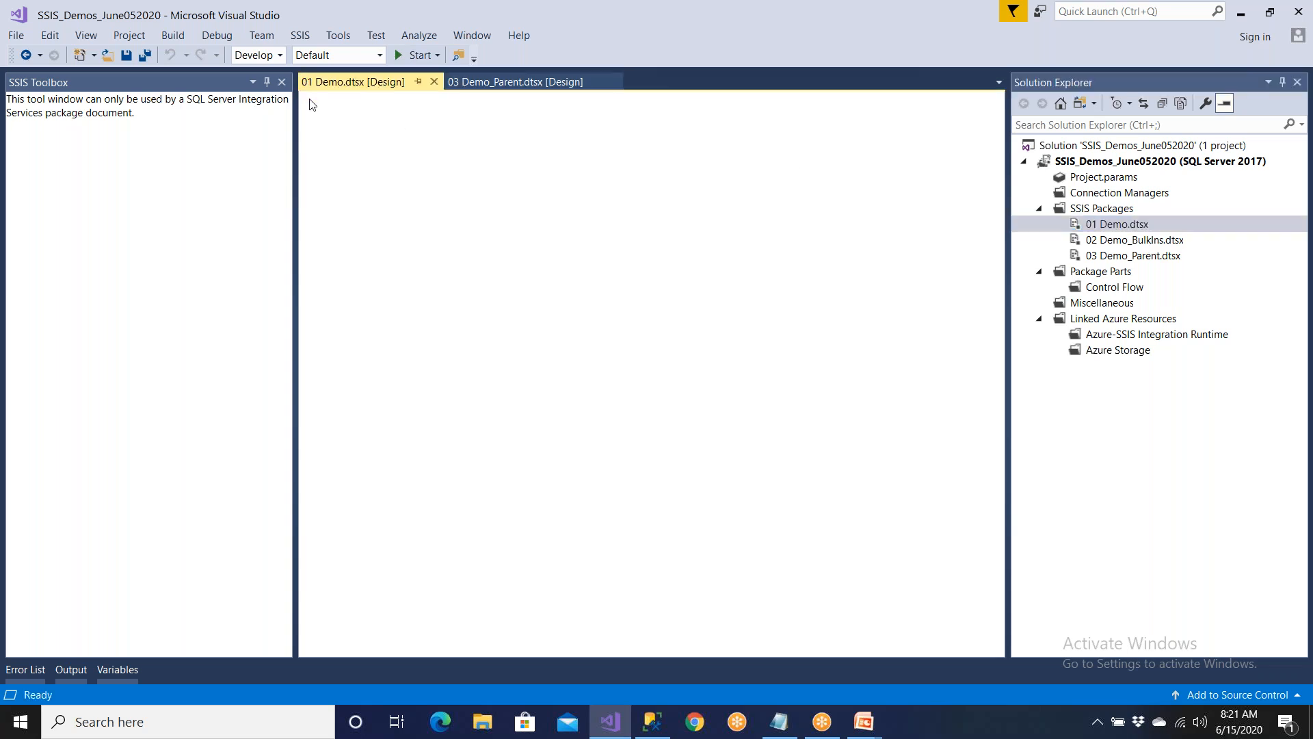
left_click(478, 82)
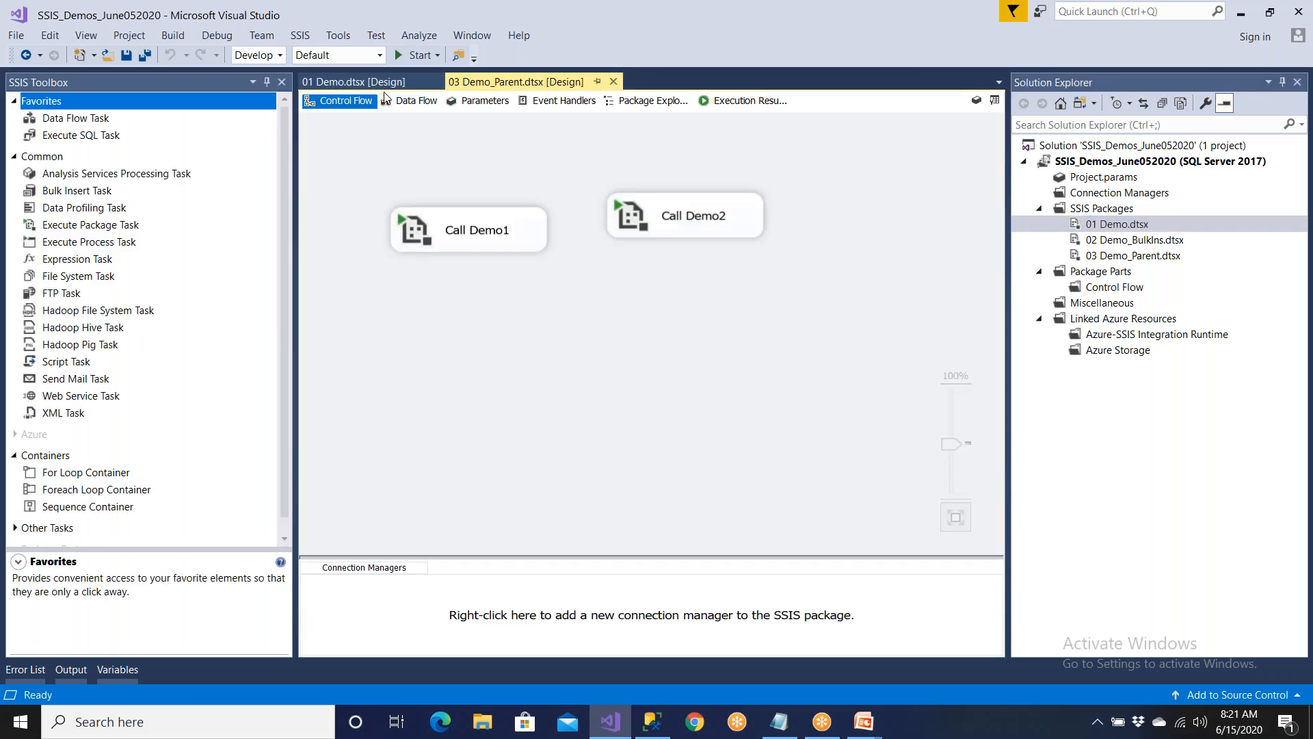
left_click(393, 83)
left_click(433, 82)
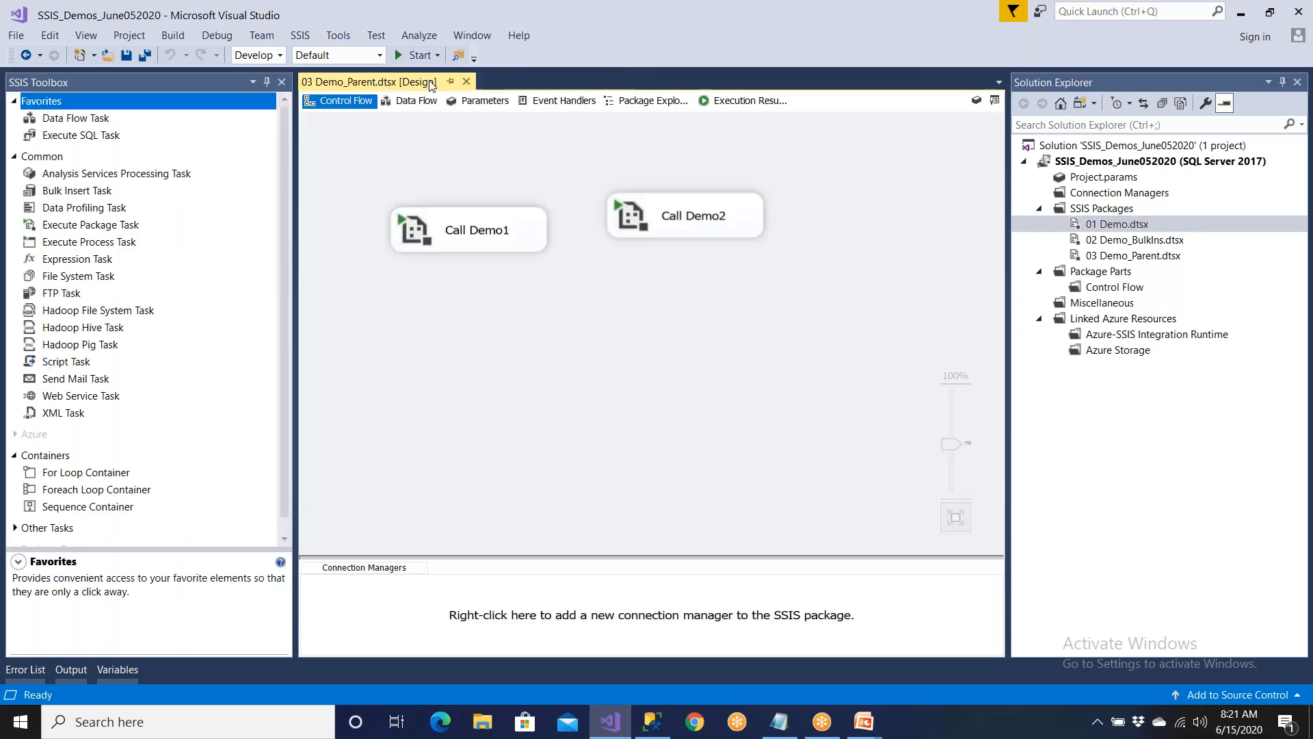
- Add a new SSIS package to the project and rename it as 04 Demo.dtsx
left_click(1109, 209)
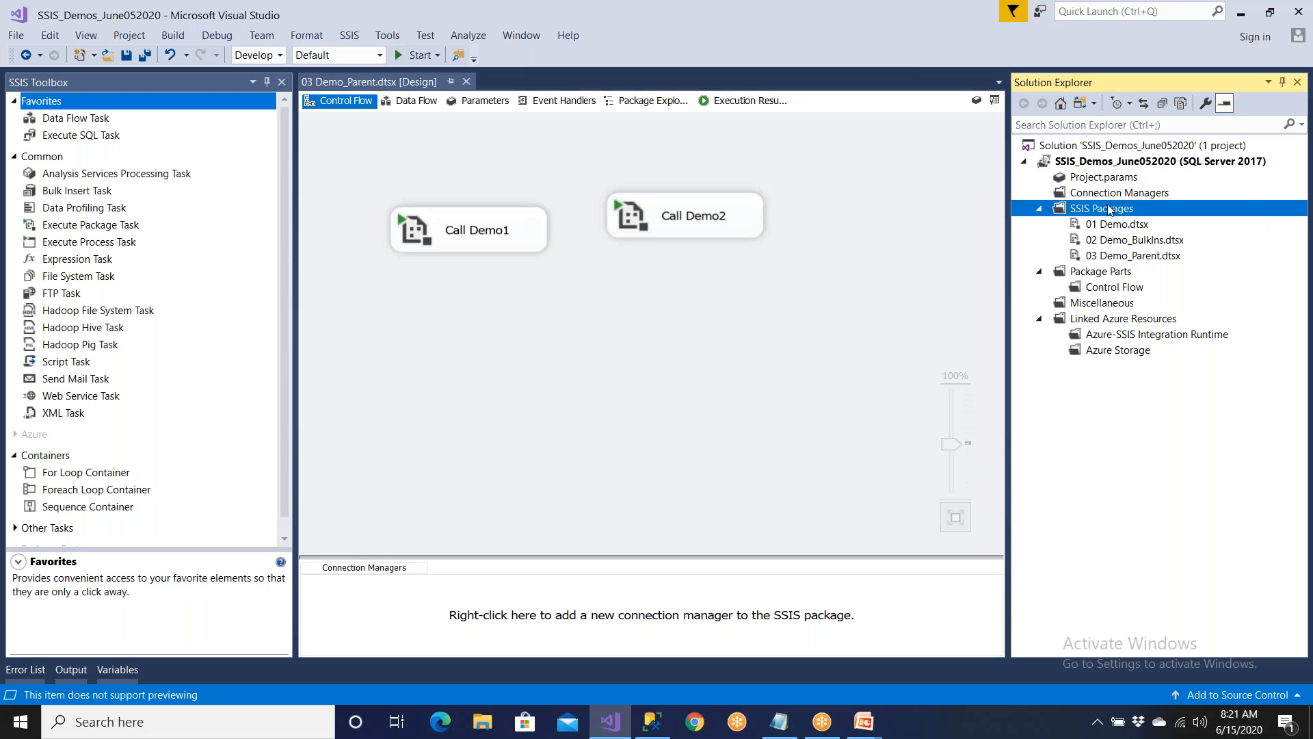
right_click(1109, 210)
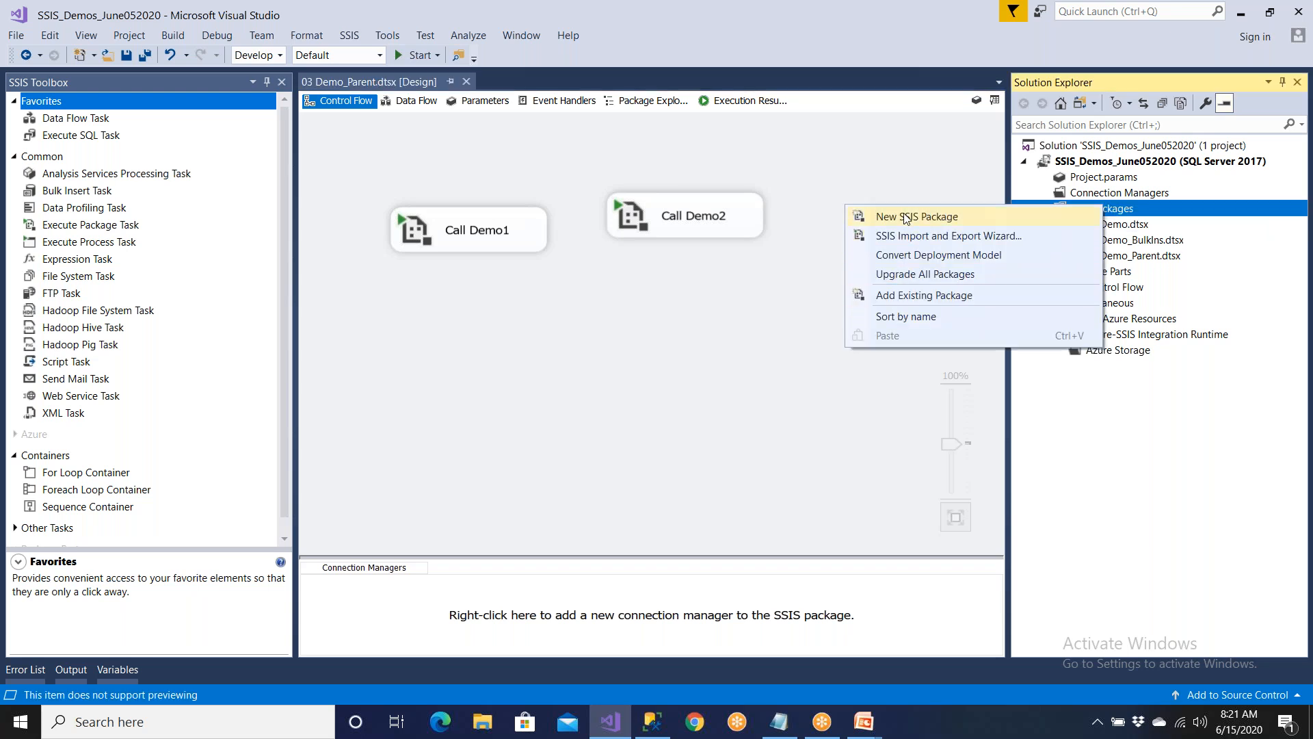
left_click(905, 217)
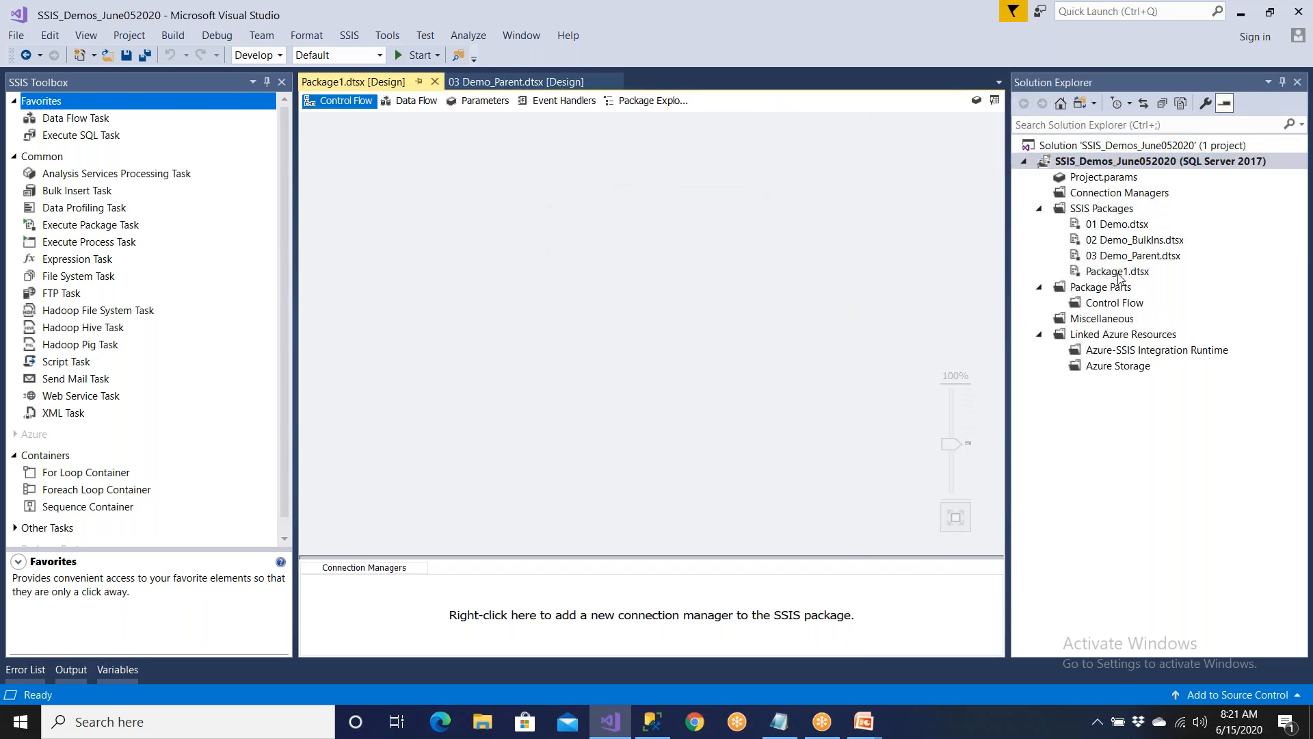
left_click(1120, 273)
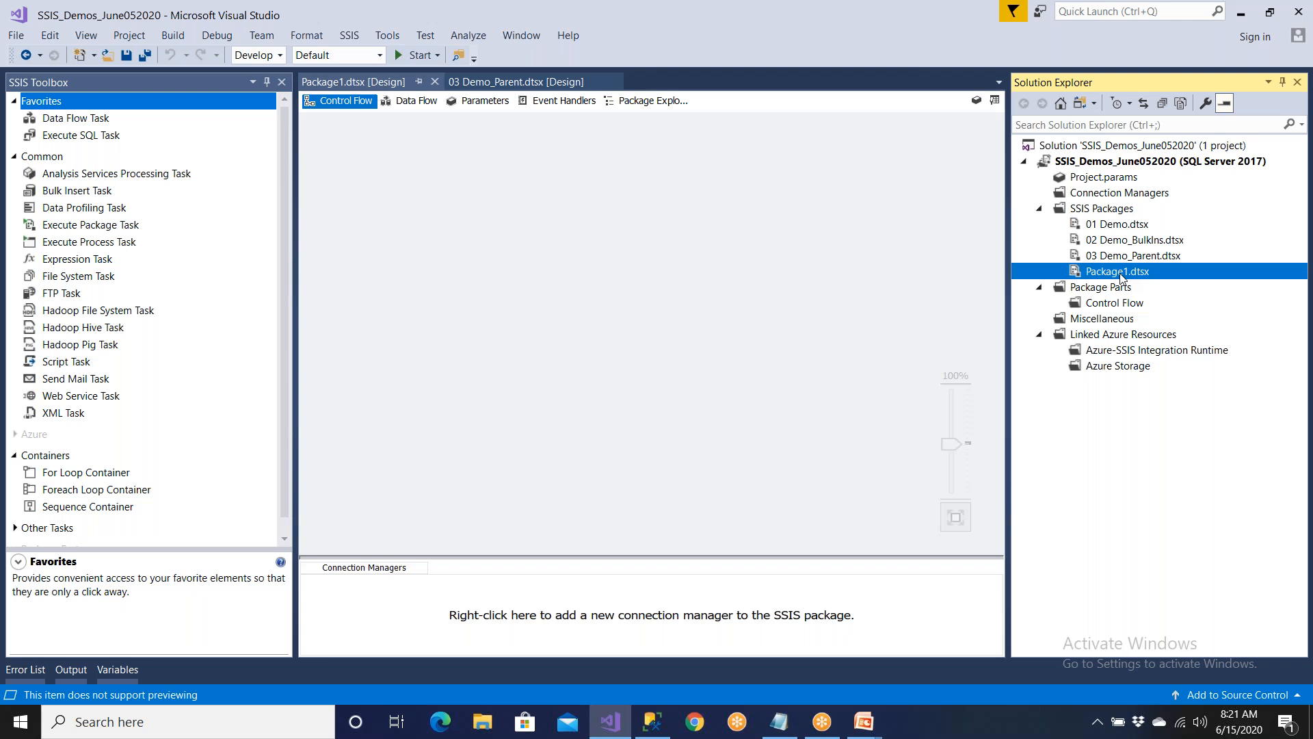
type("04 Deo")
key("BackSpace")
type("mo.dtsx")
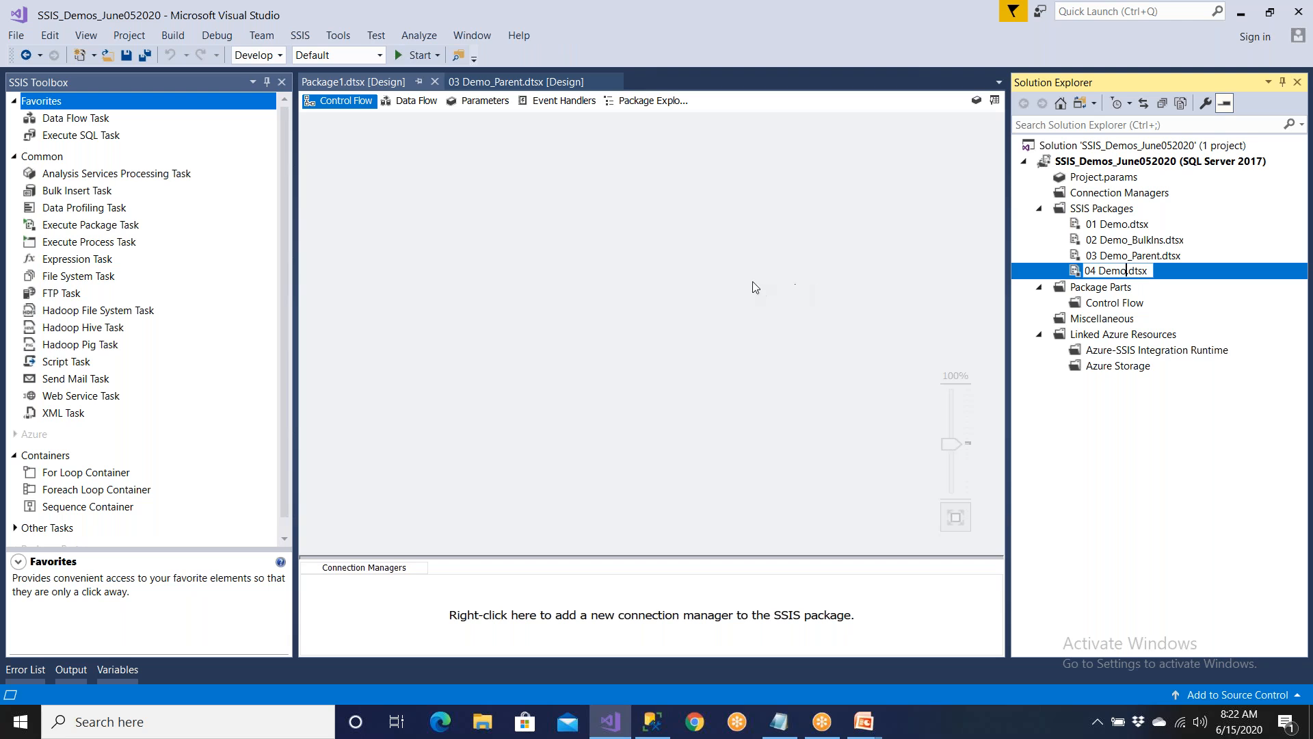
left_click(754, 284)
- Add an Execute SQL Task to the control flow of 04 Demo.dtsx and set its connection to LocalHost.Stage_Company
left_click(93, 139)
left_click_drag(93, 139, 377, 228)
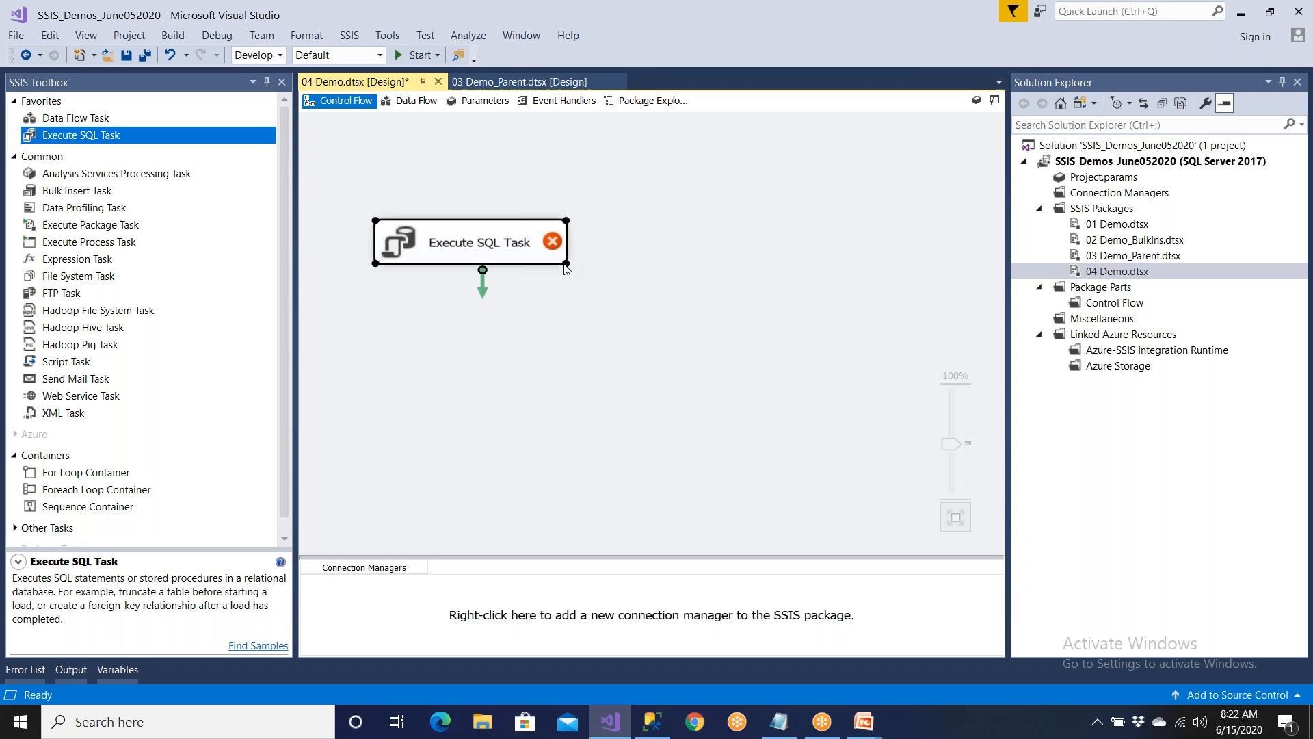
double_click(556, 263)
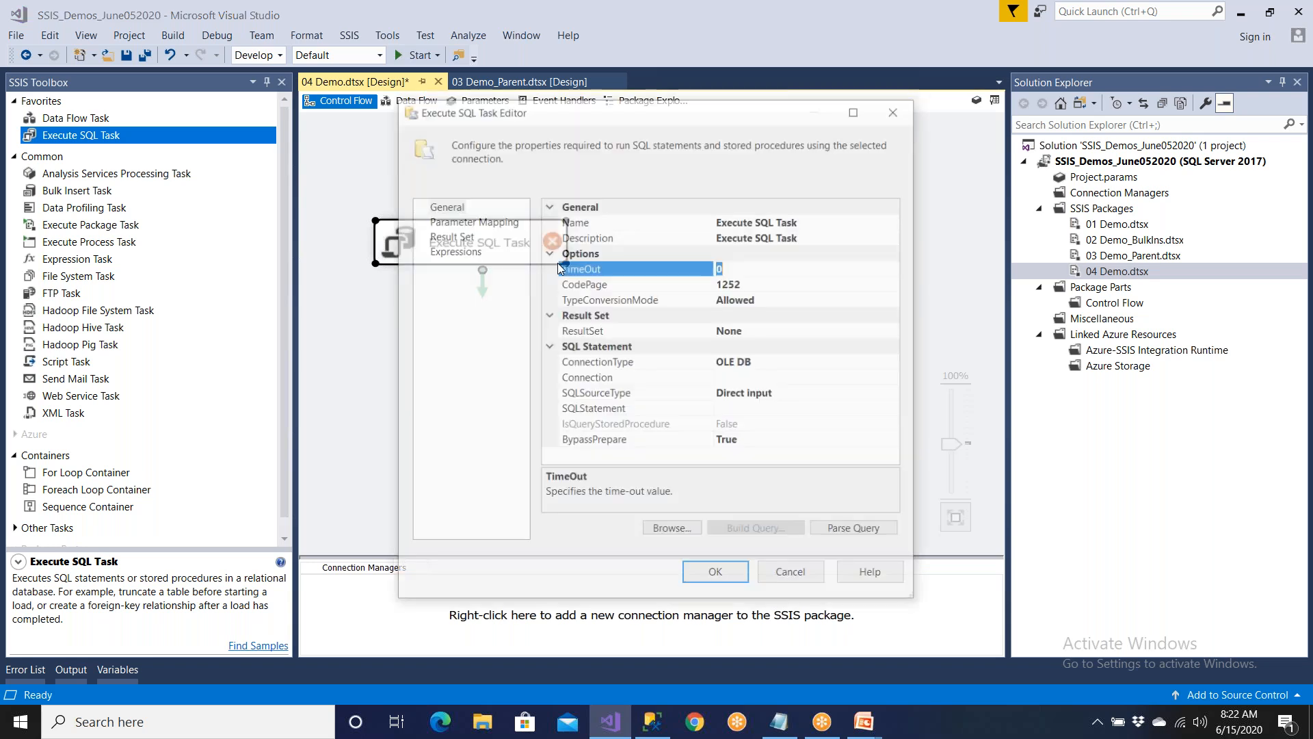
left_click(876, 379)
left_click(896, 378)
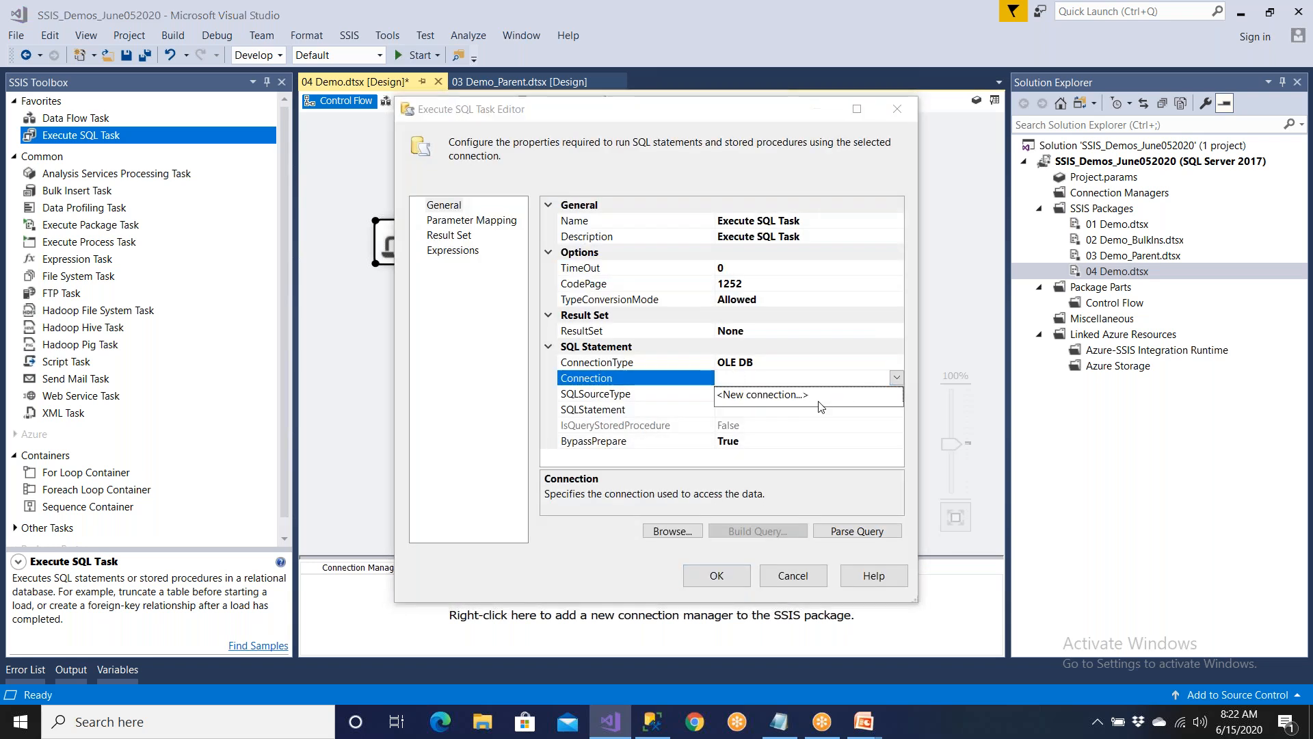
left_click(883, 394)
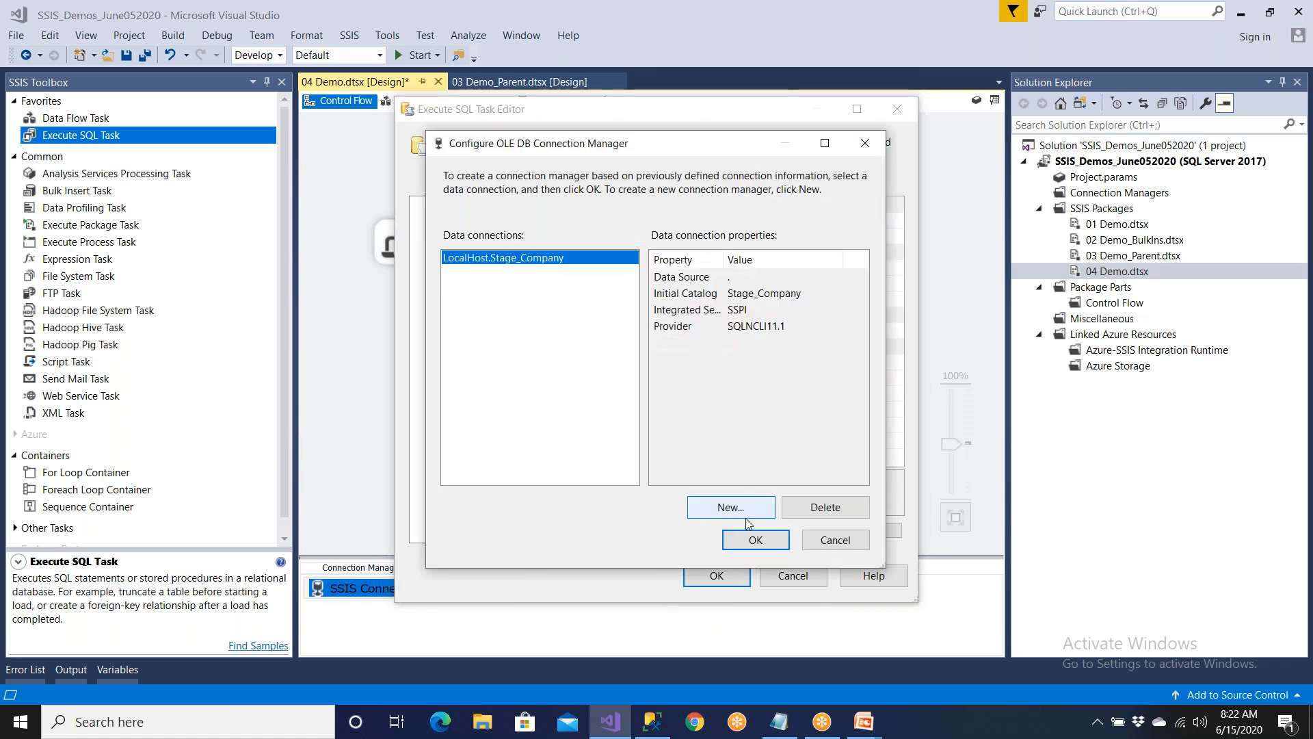
left_click(751, 539)
- Set the task's SQL statement to "delete from emp" and shift the Execute SQL Task slightly on the canvas
left_click(733, 410)
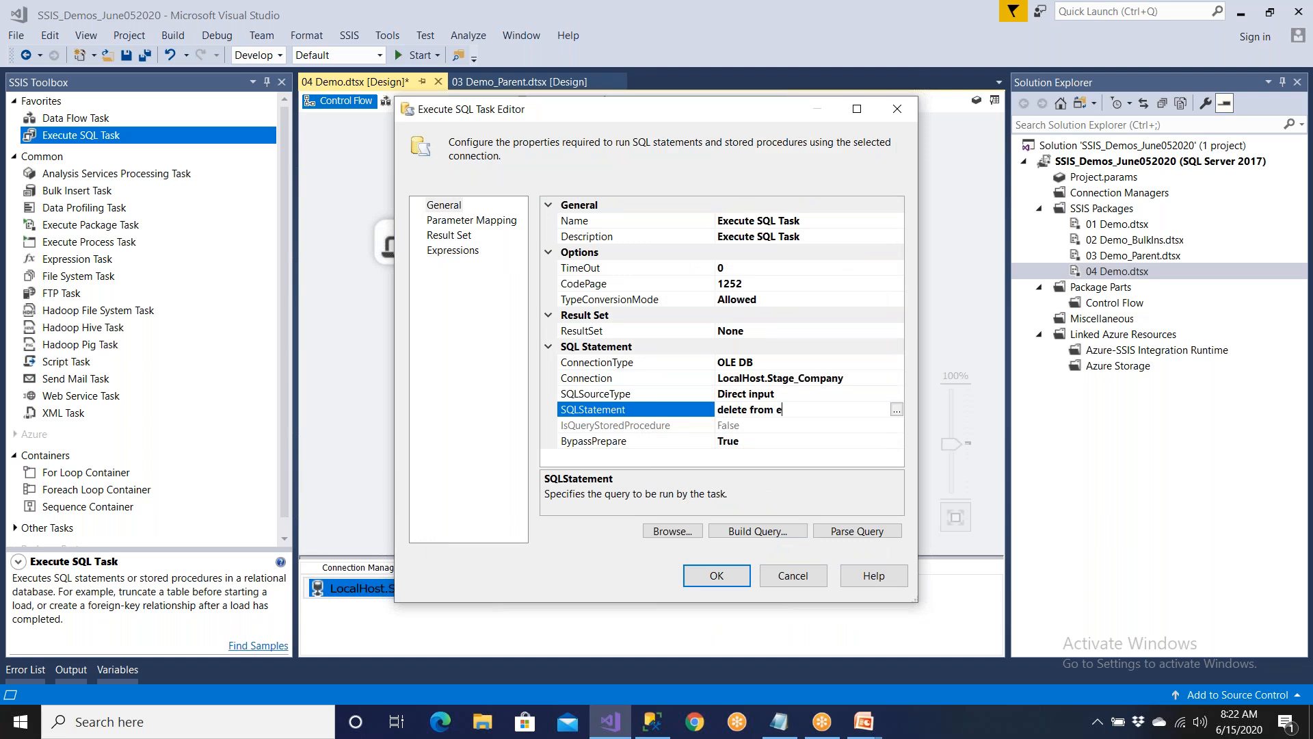
left_click(711, 583)
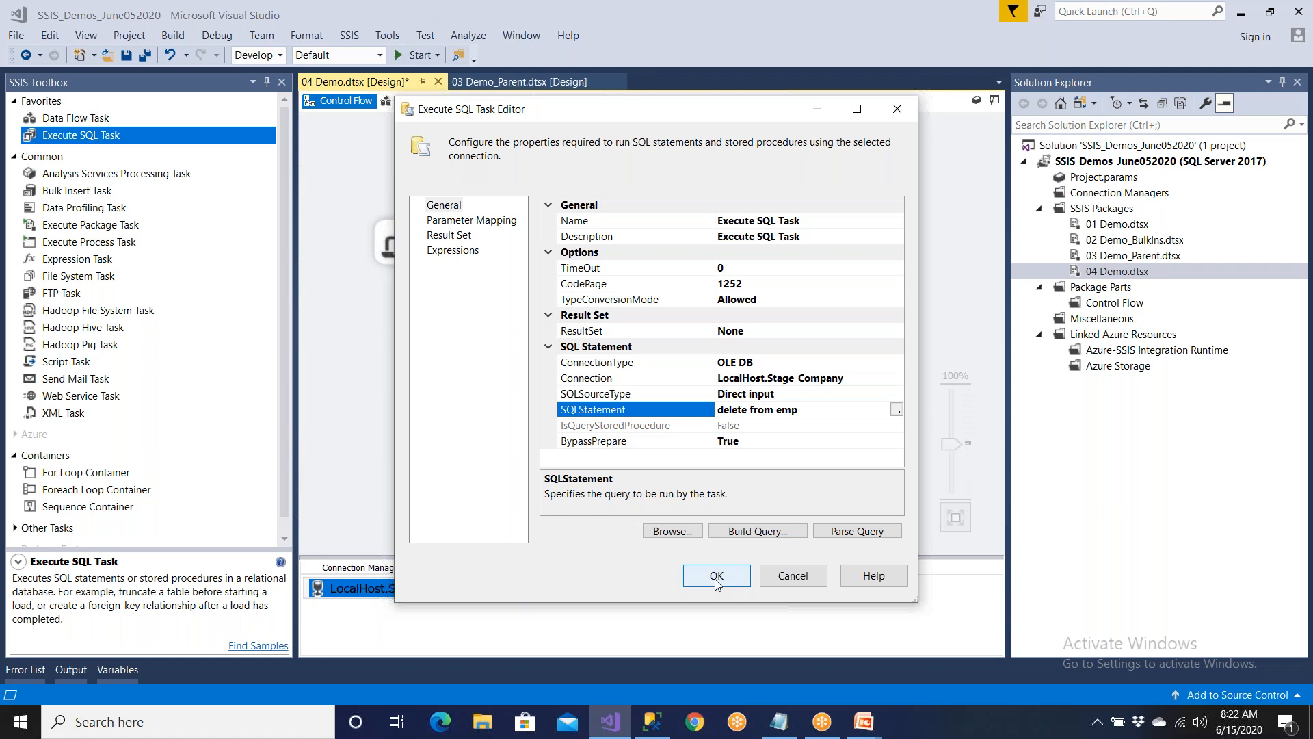
left_click_drag(504, 256, 542, 256)
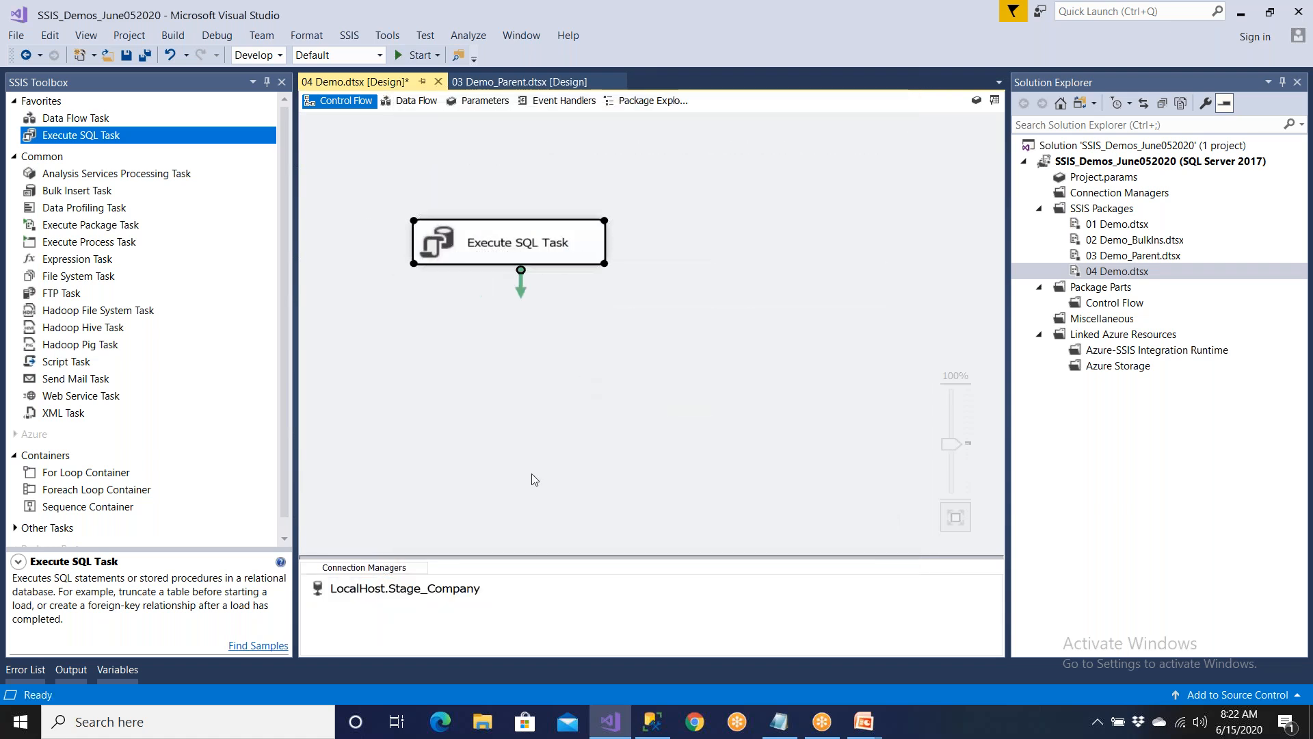
- Switch to SQL Server Management Studio and run "use Stage_Company" followed by "go" in the query window
left_click(650, 719)
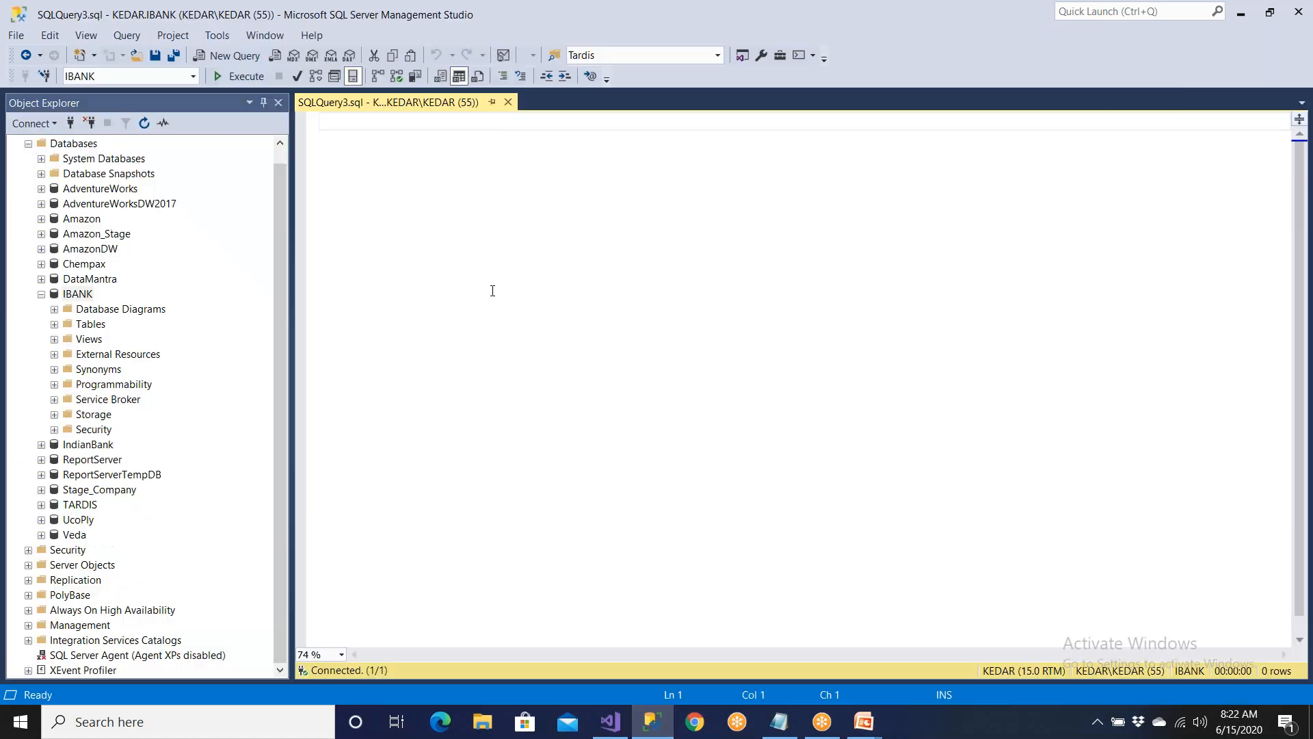
type("use Stage")
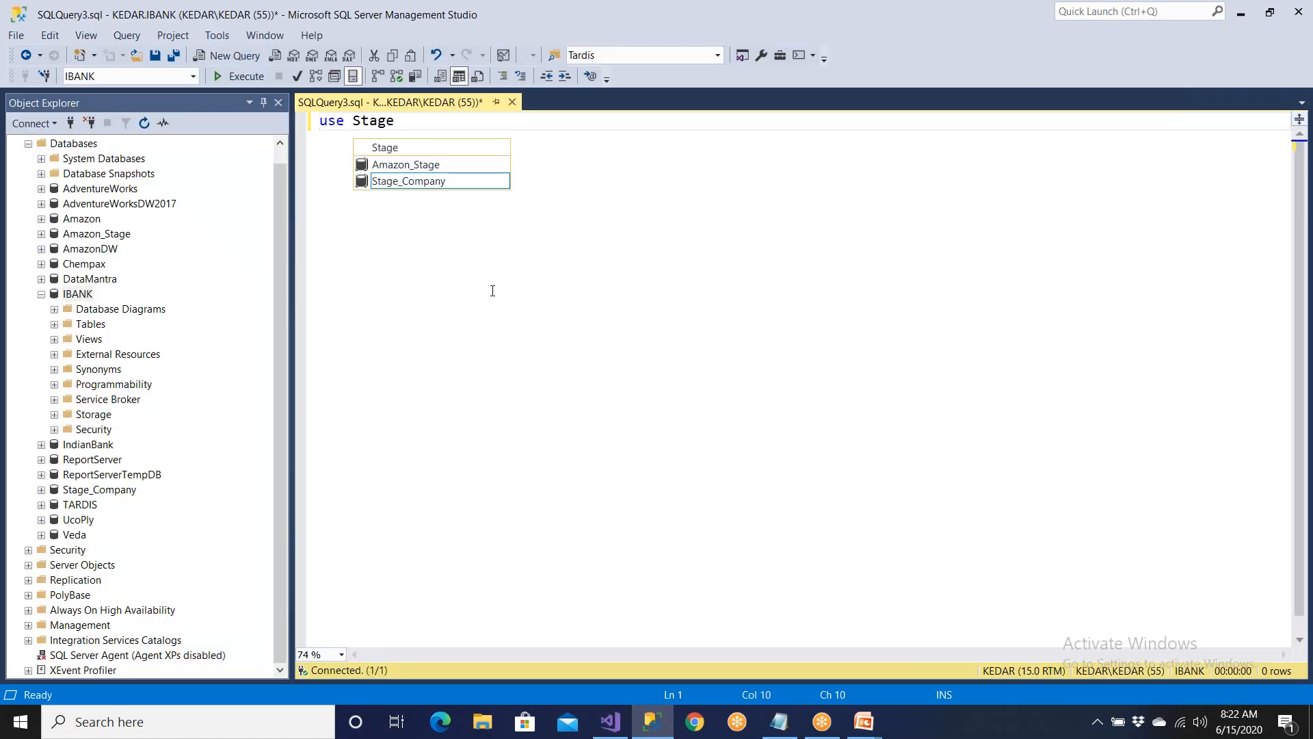
double_click(431, 182)
key("Return")
type("go")
key("F5")
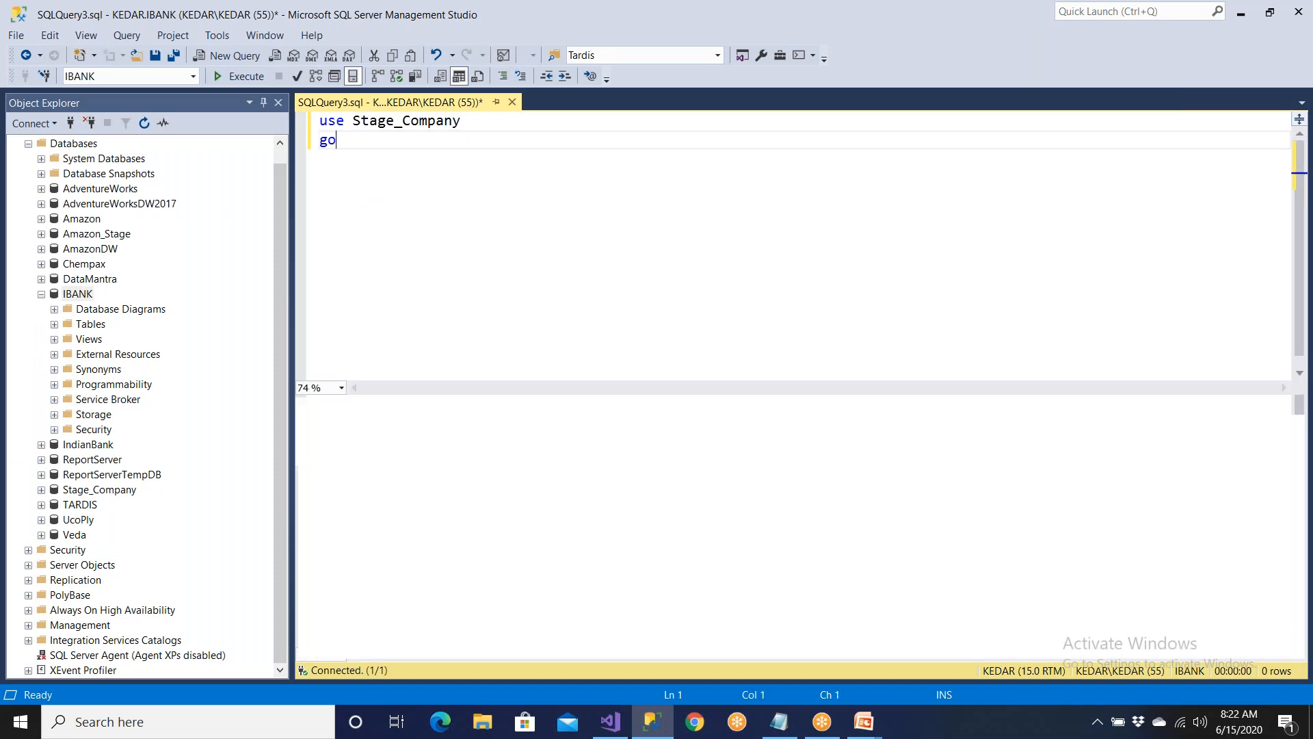
- Write and run the query "select * from emp" below the use statement to view the table's rows
key("Return")
key("Return")
key("Return")
type("select * frmo")
key("BackSpace")
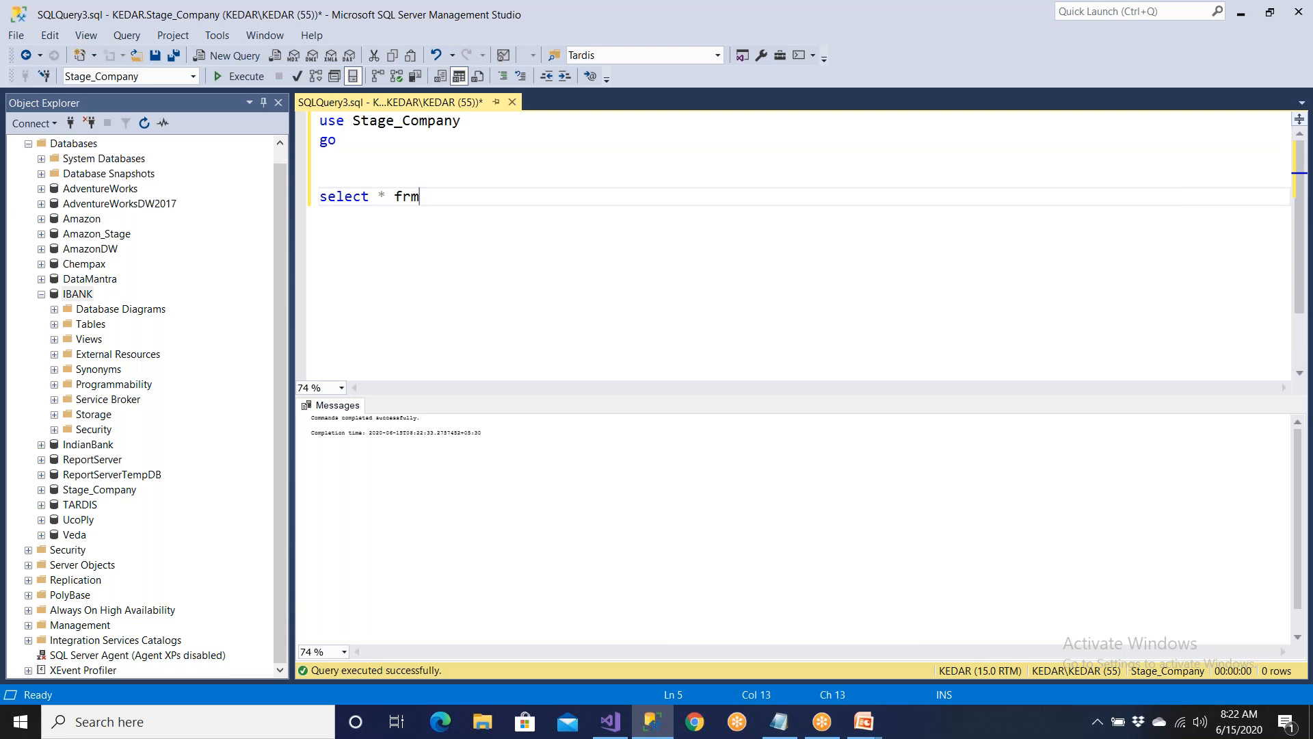
type("p emp")
key("F5")
key("BackSpace")
key("BackSpace")
key("BackSpace")
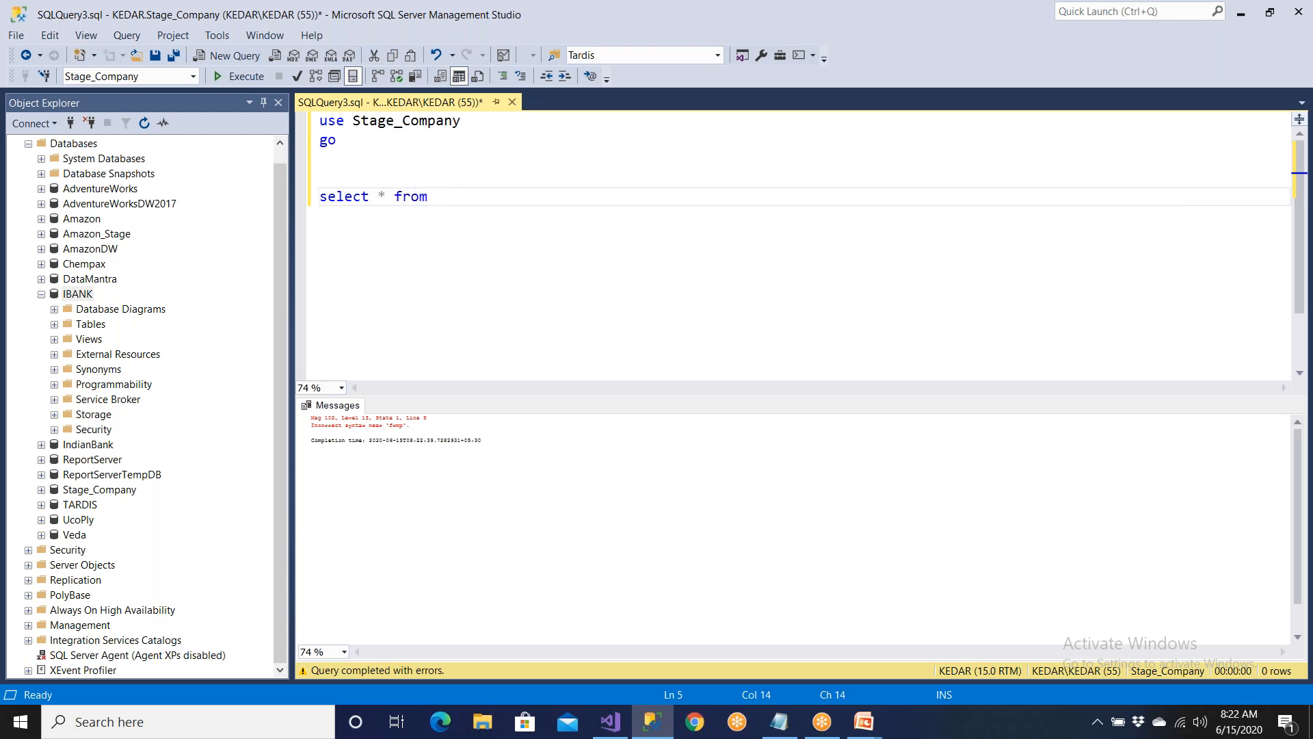
type("emp")
key("F5")
key("Return")
key("Return")
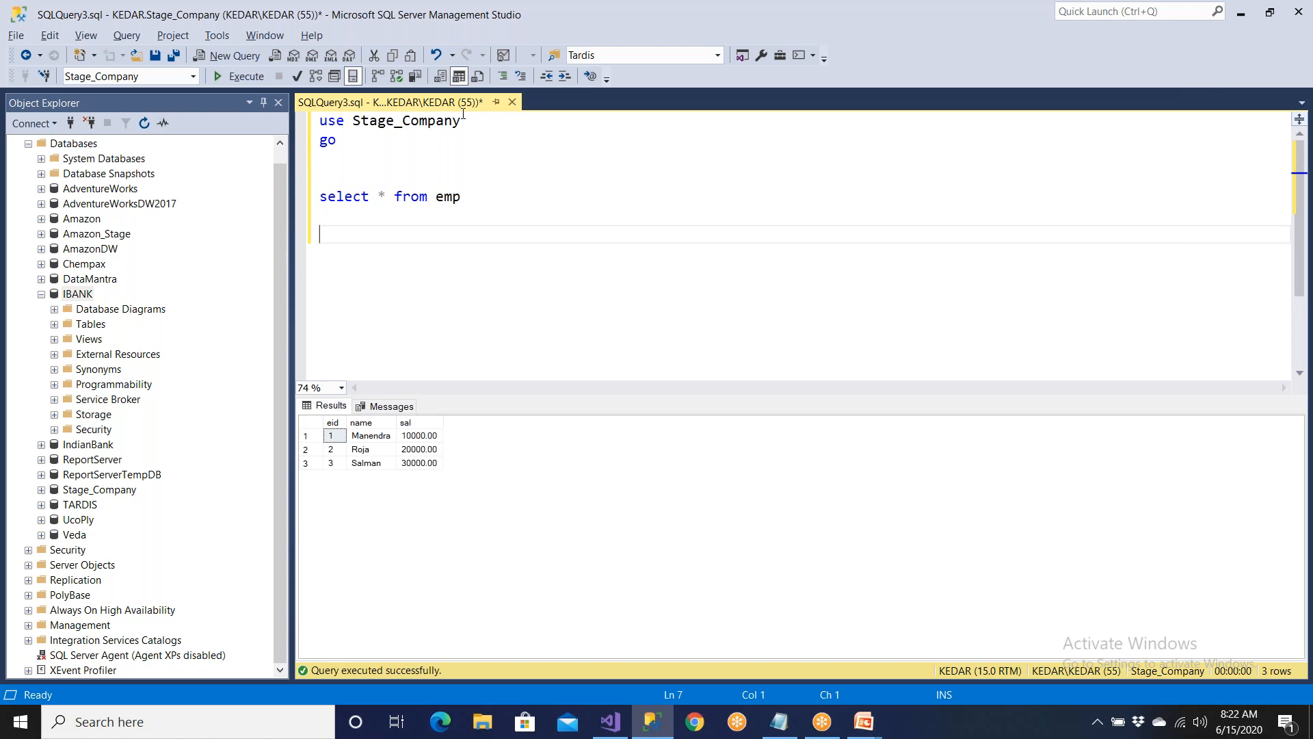
- Switch back to Visual Studio and run the package 04 Demo.dtsx
key("alt+Tab")
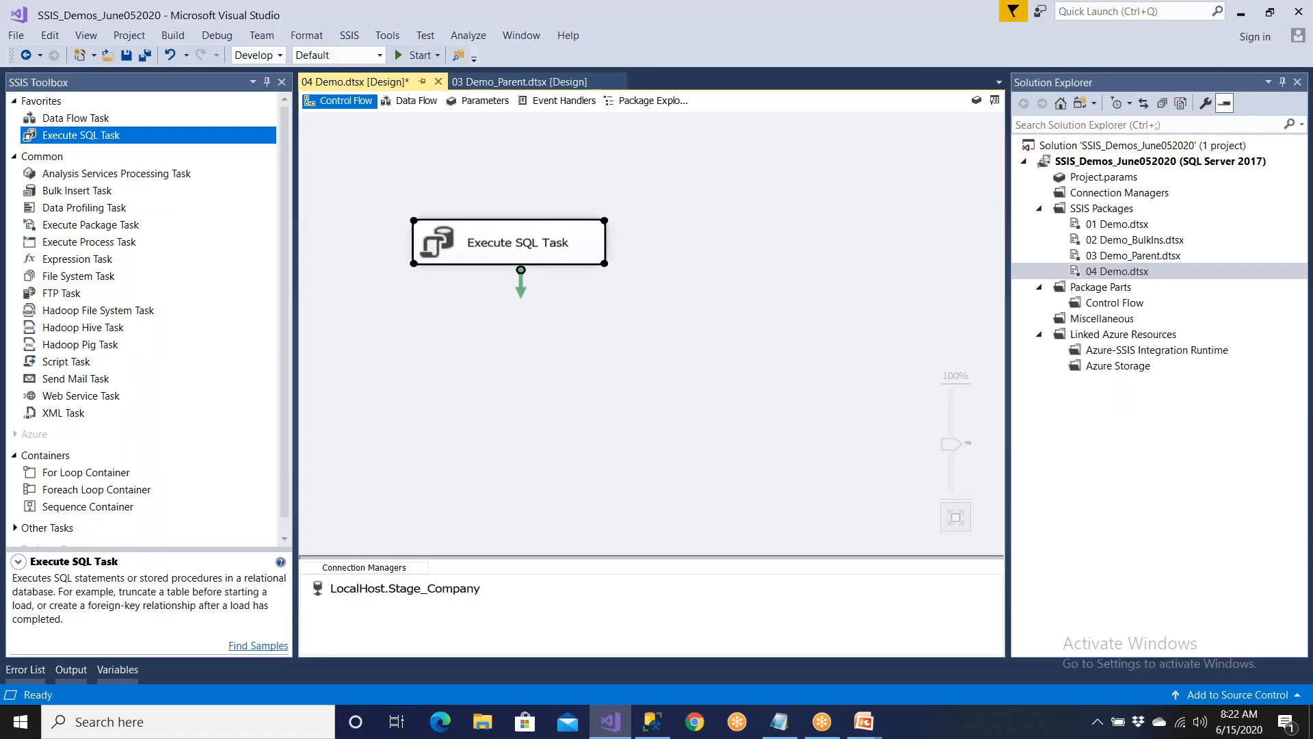
left_click(414, 57)
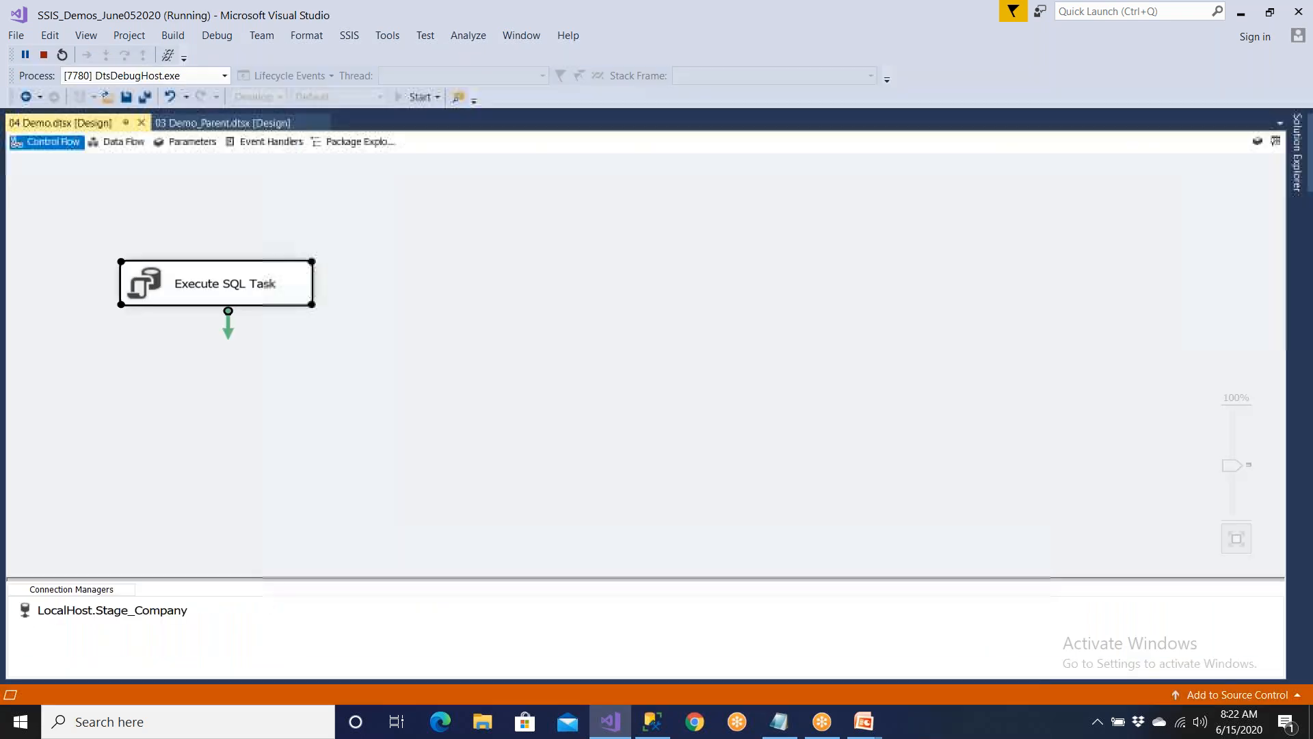
- Switch to SQL Server Management Studio and rerun the select query on the emp table
key("alt+Tab")
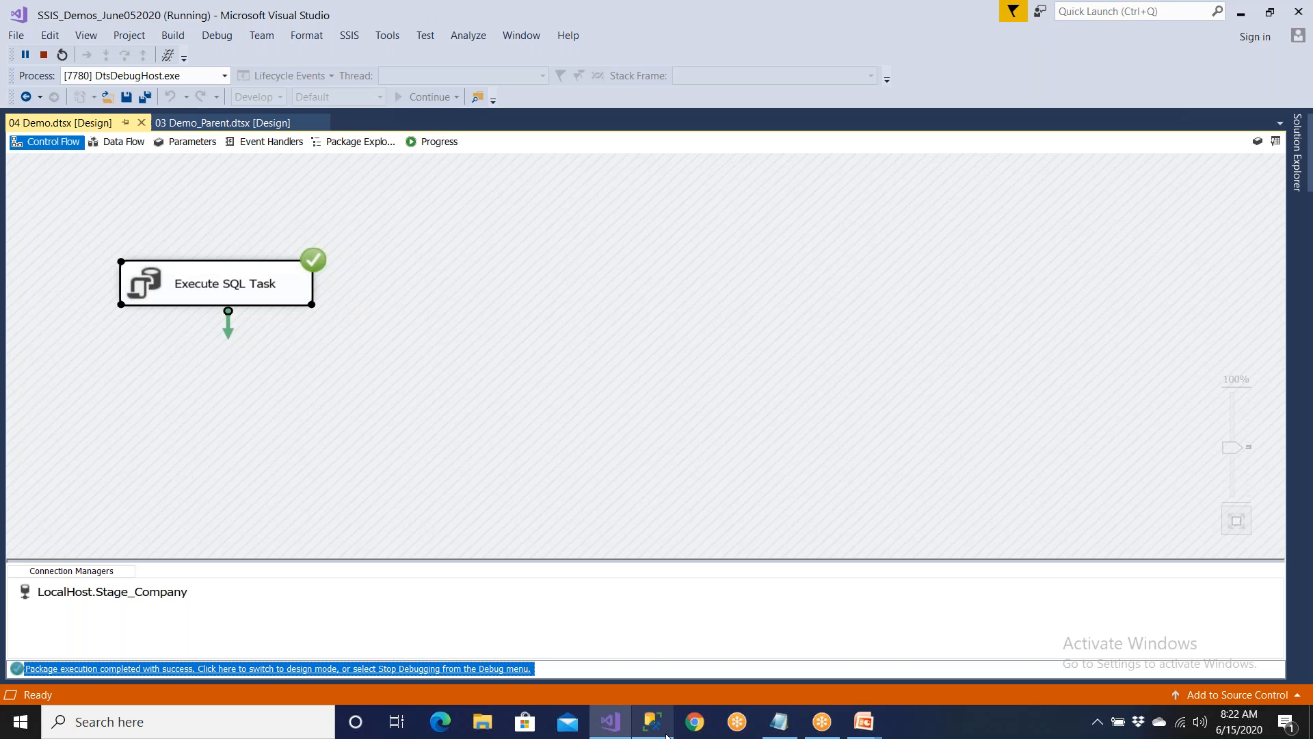
left_click_drag(474, 197, 319, 197)
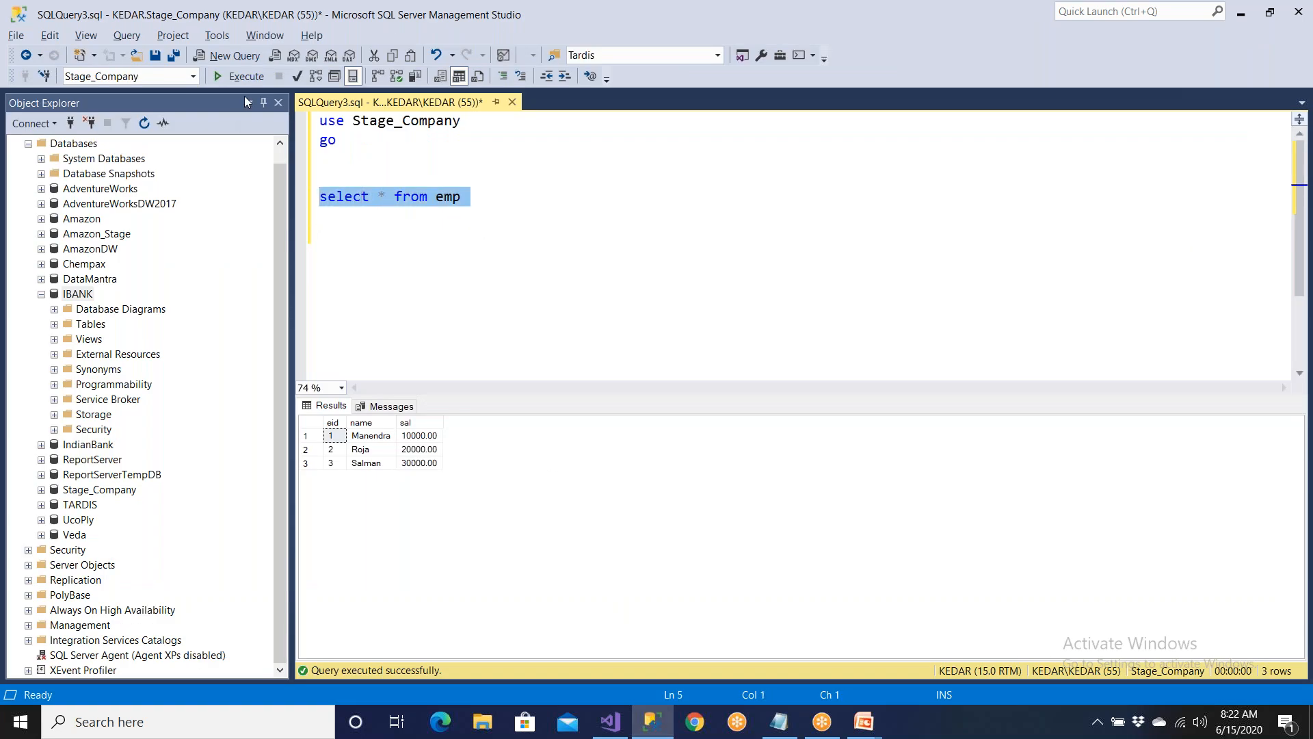
key("F5")
- Write and run an insert into emp with ID 1, a sample first name and salary 10000, and requery the table
left_click(477, 201)
key("Return")
key("Return")
type("isnse")
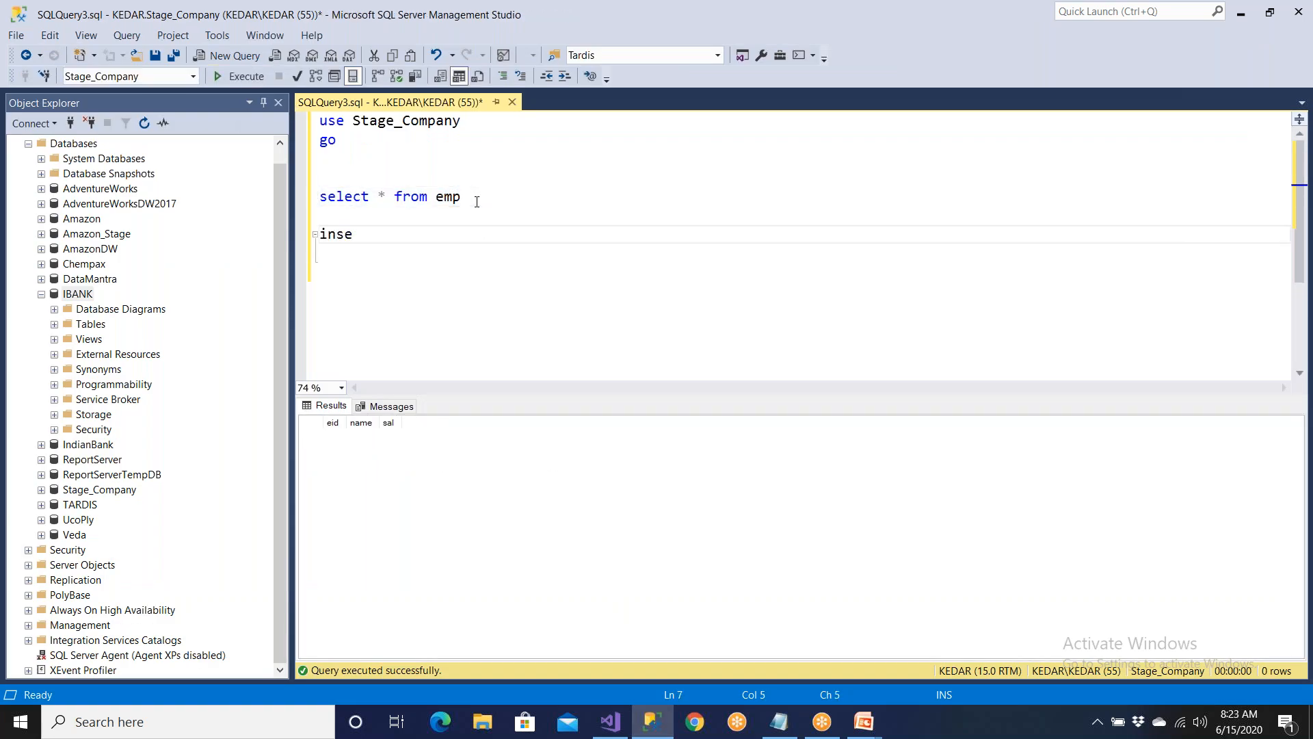
type("rt into emp values")
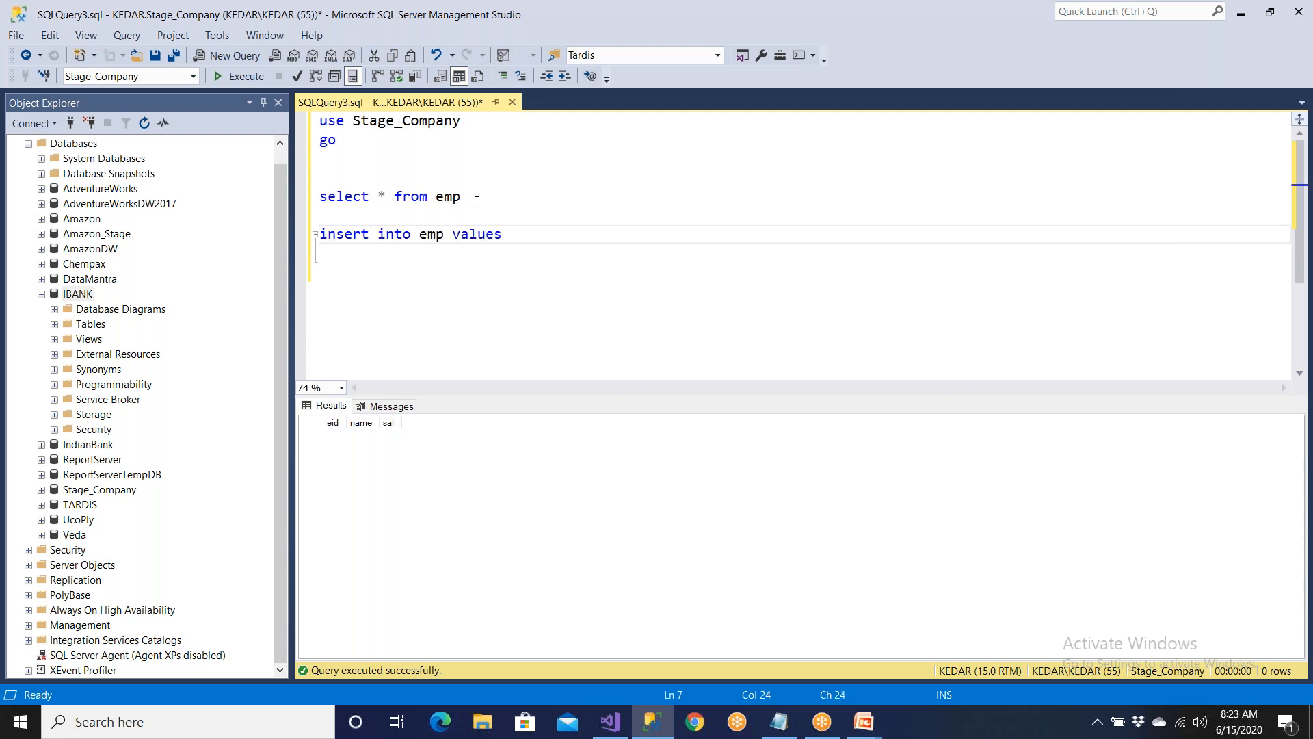
type(" (1, ;;")
type("Ram")
type("', 10000")
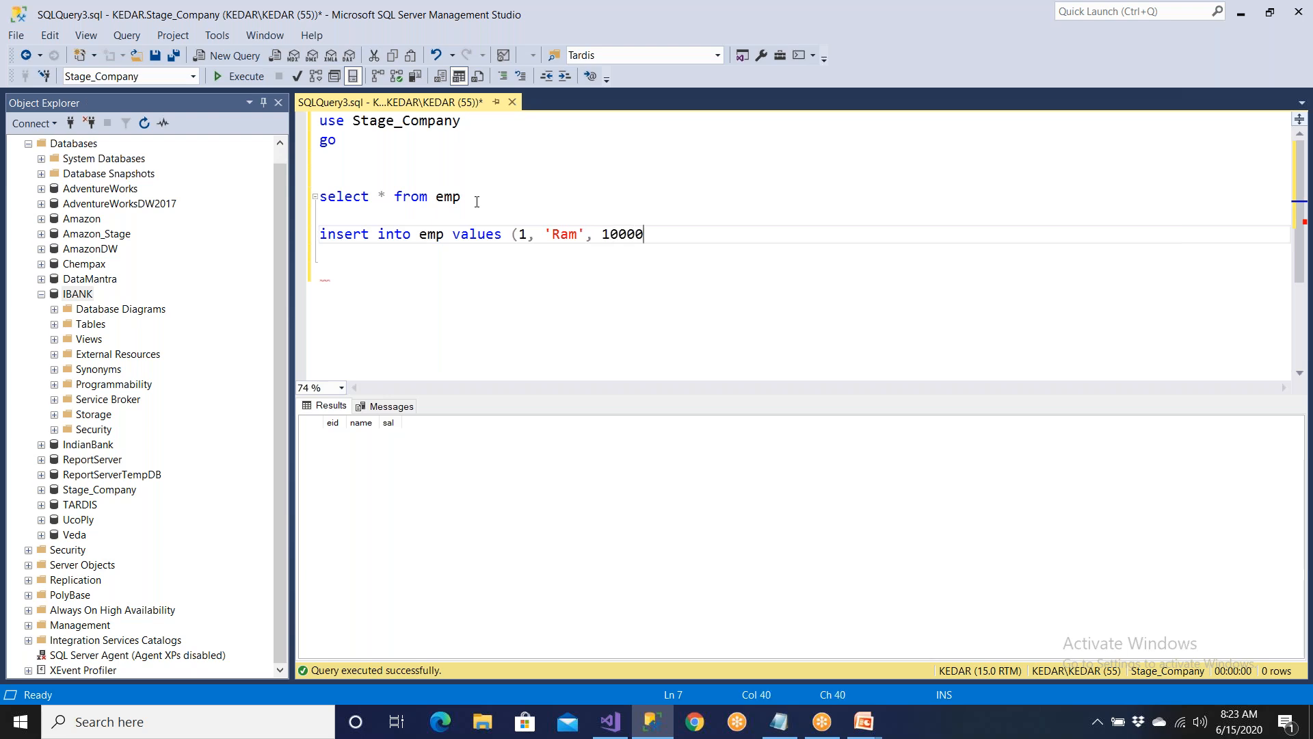
type(")")
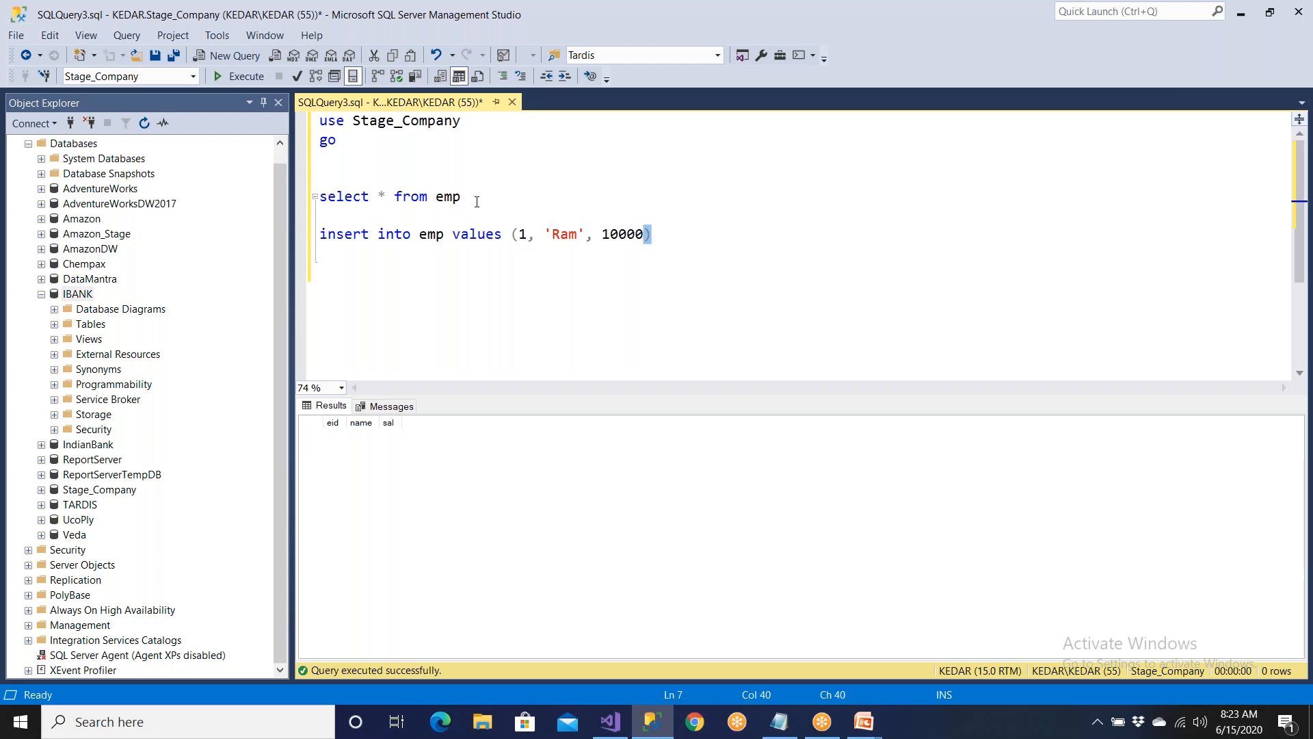
left_click(474, 180, "shift")
key("F5")
left_click_drag(466, 197, 305, 195)
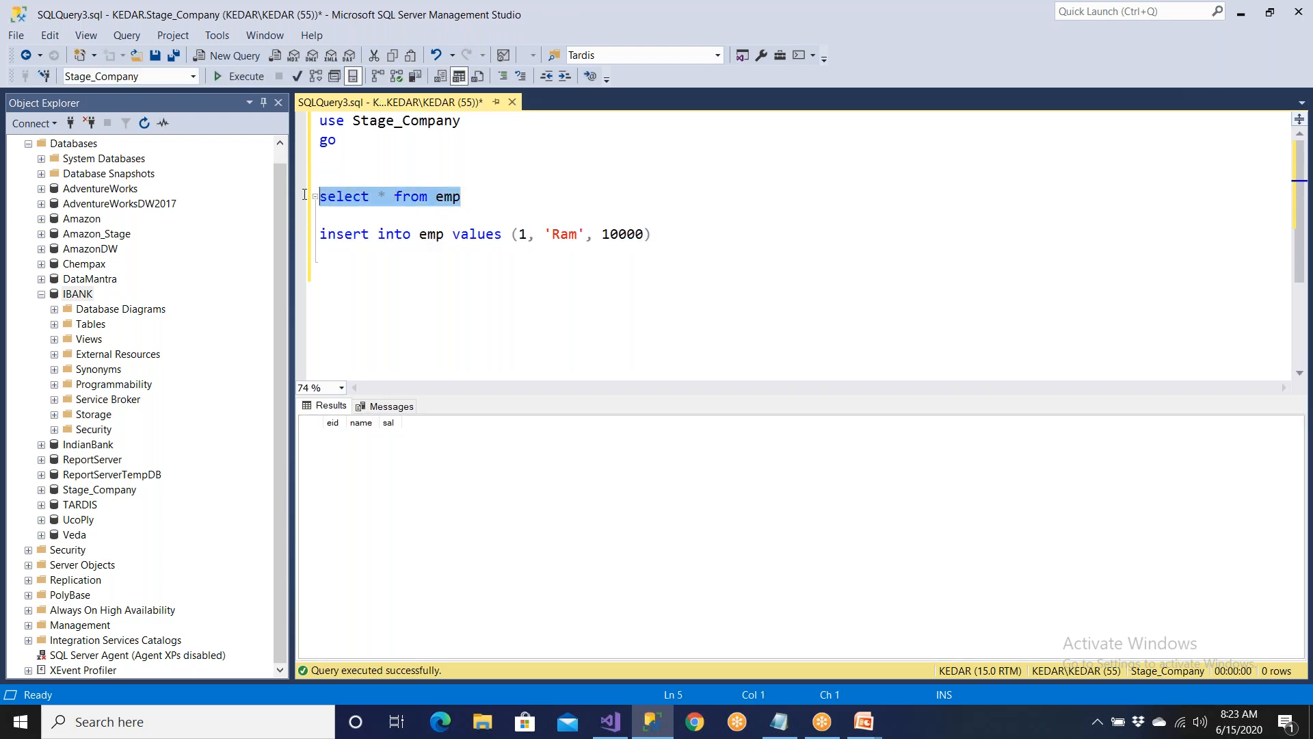
key("F5")
- Duplicate the insert statement on the line below and change its values to 2, 'vvv', 20000
left_click_drag(652, 235, 319, 234)
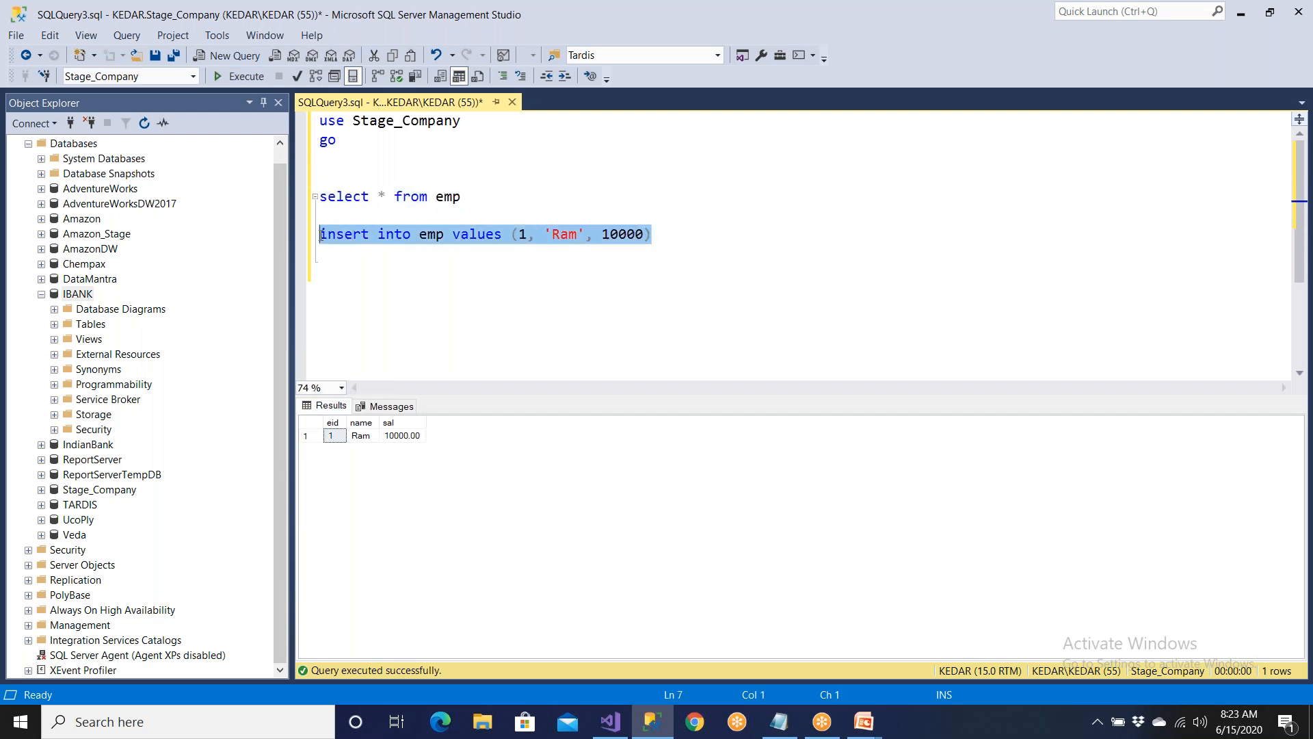
key("ctrl+c")
left_click(665, 242)
key("Return")
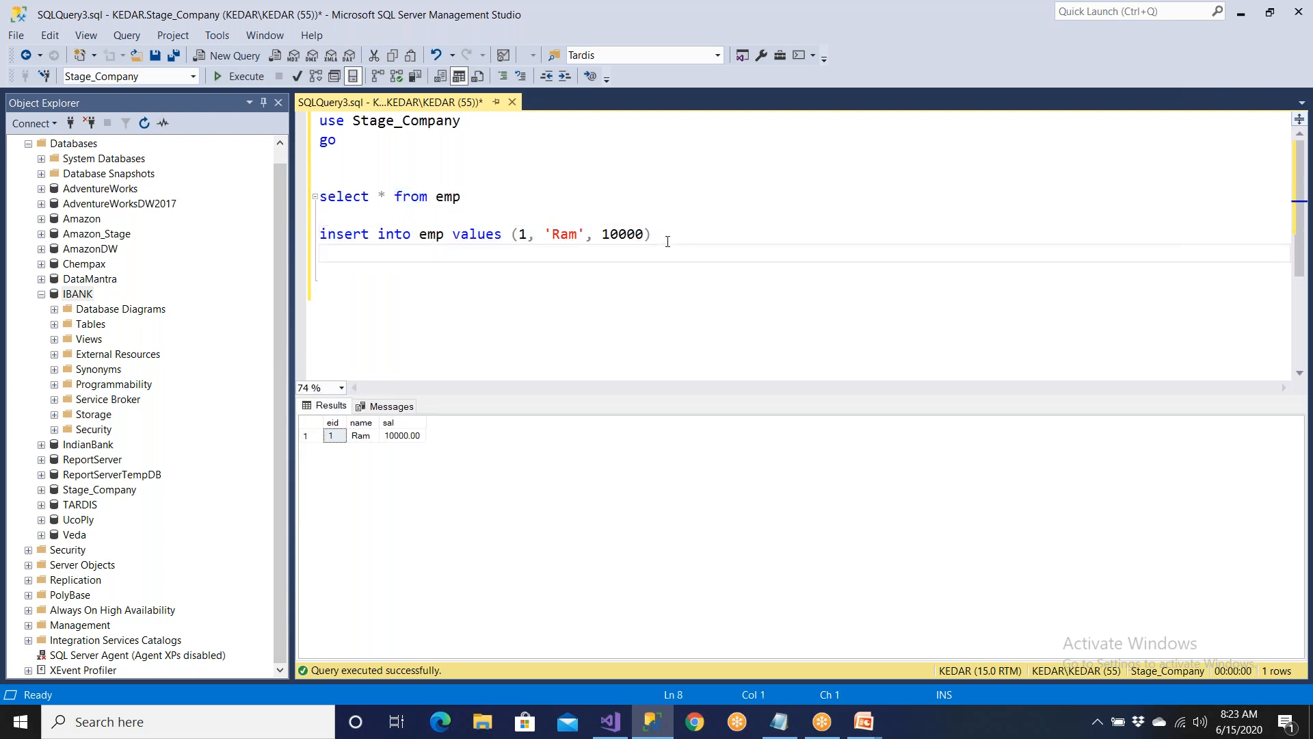
key("ctrl+v")
key("ctrl+Left")
key("ctrl+Left")
key("Left")
key("Left")
key("Left")
key("Left")
key("Left")
key("Left")
key("Left")
key("Left")
key("Left")
key("shift+Right")
type("2")
key("Right")
key("Right")
key("Right")
key("shift+Right")
key("shift+Right")
key("shift+Right")
type("vvv")
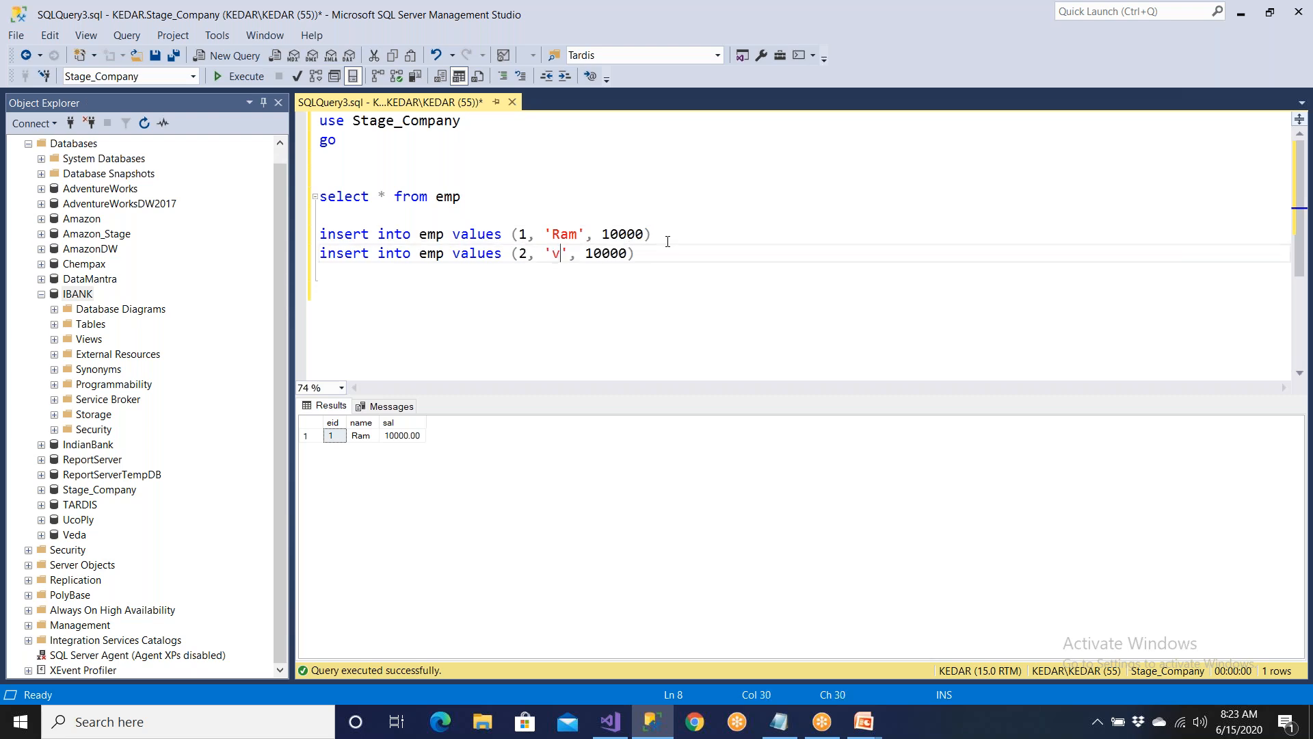
type("2")
- Run the second insert statement and rerun the select query on emp
left_click_drag(667, 241, 716, 272)
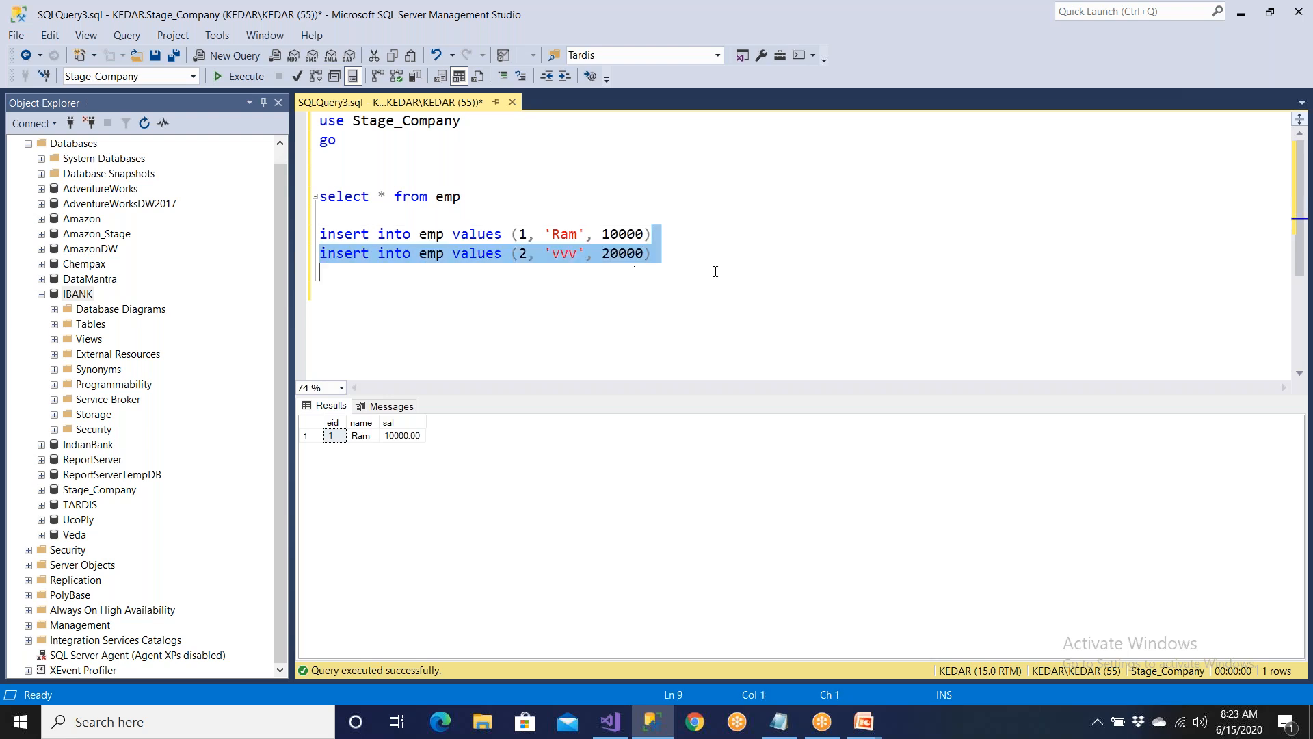
left_click(261, 82)
left_click_drag(478, 198, 199, 160)
left_click(245, 75)
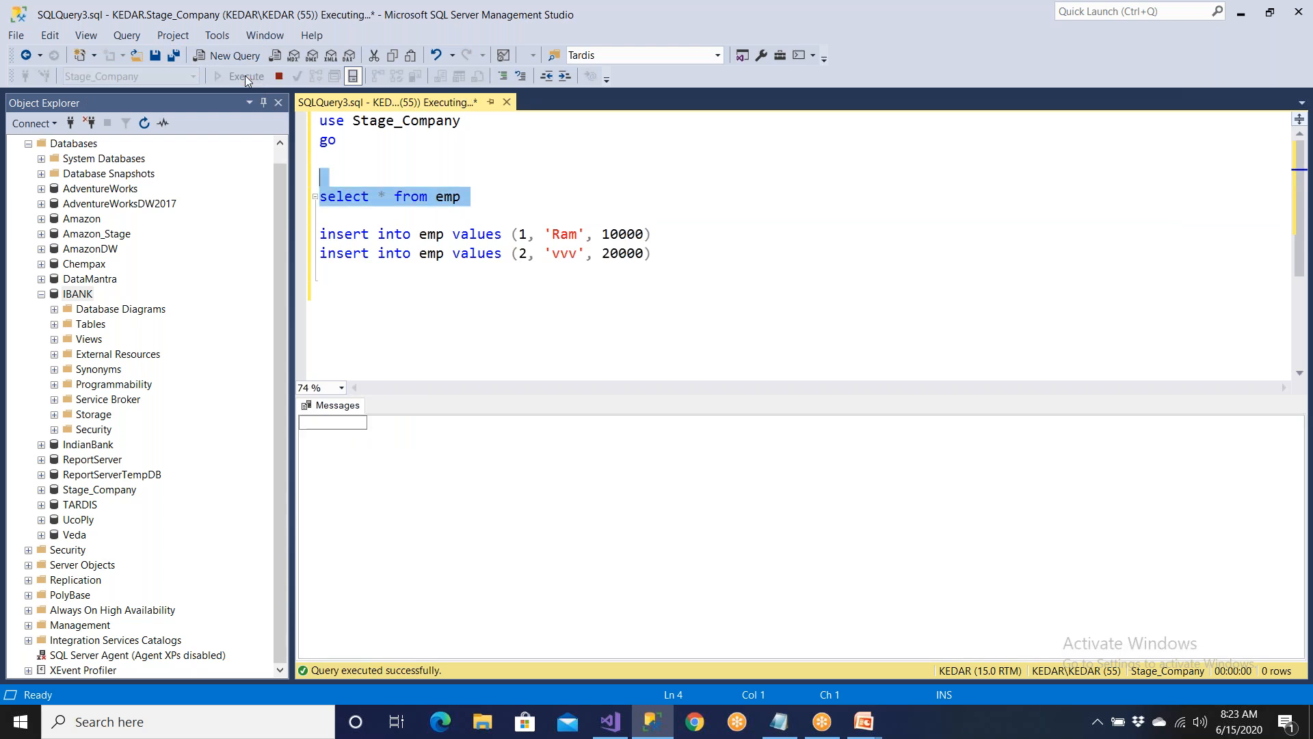
- Switch to Visual Studio, open the 03 Demo_Parent.dtsx package and shift the Call Demo2 task slightly on the canvas
left_click(610, 722)
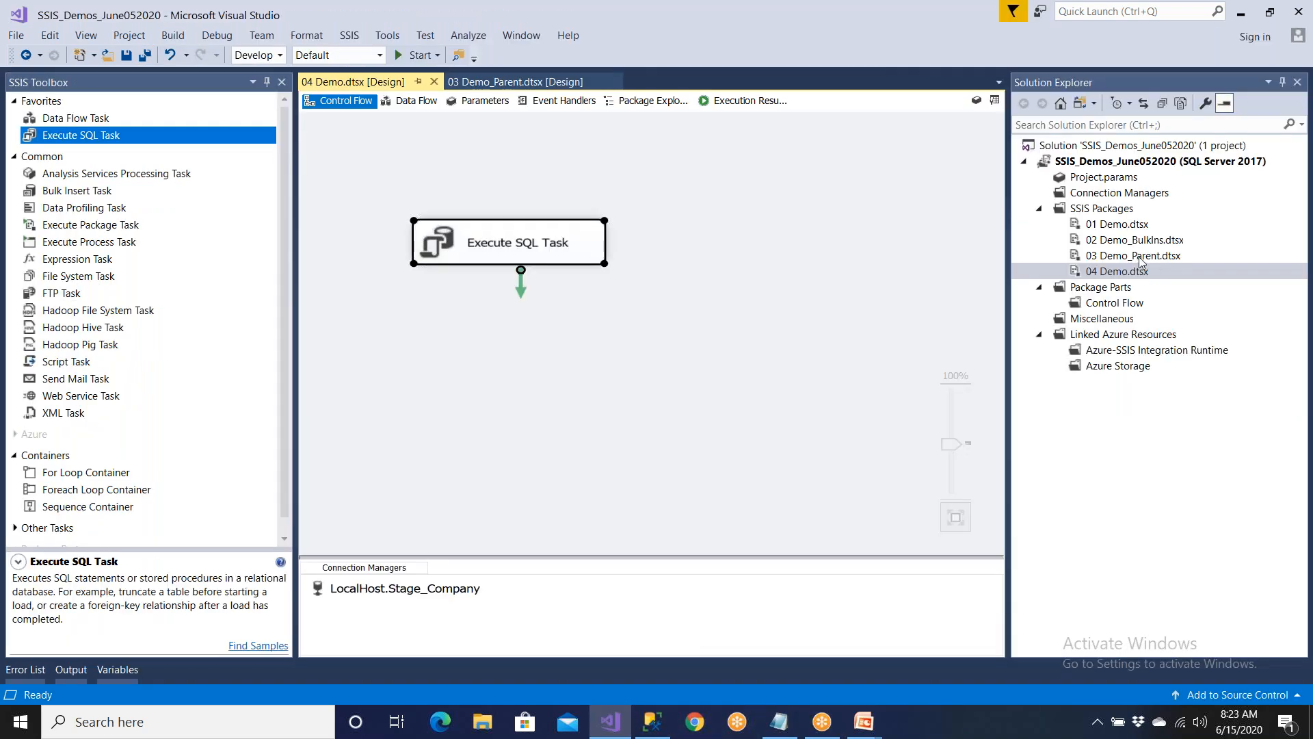
double_click(1140, 257)
left_click_drag(693, 218, 697, 238)
- Set the Call Demo1 task's child package from the project reference to 04 Demo.dtsx
left_click(527, 244)
double_click(526, 245)
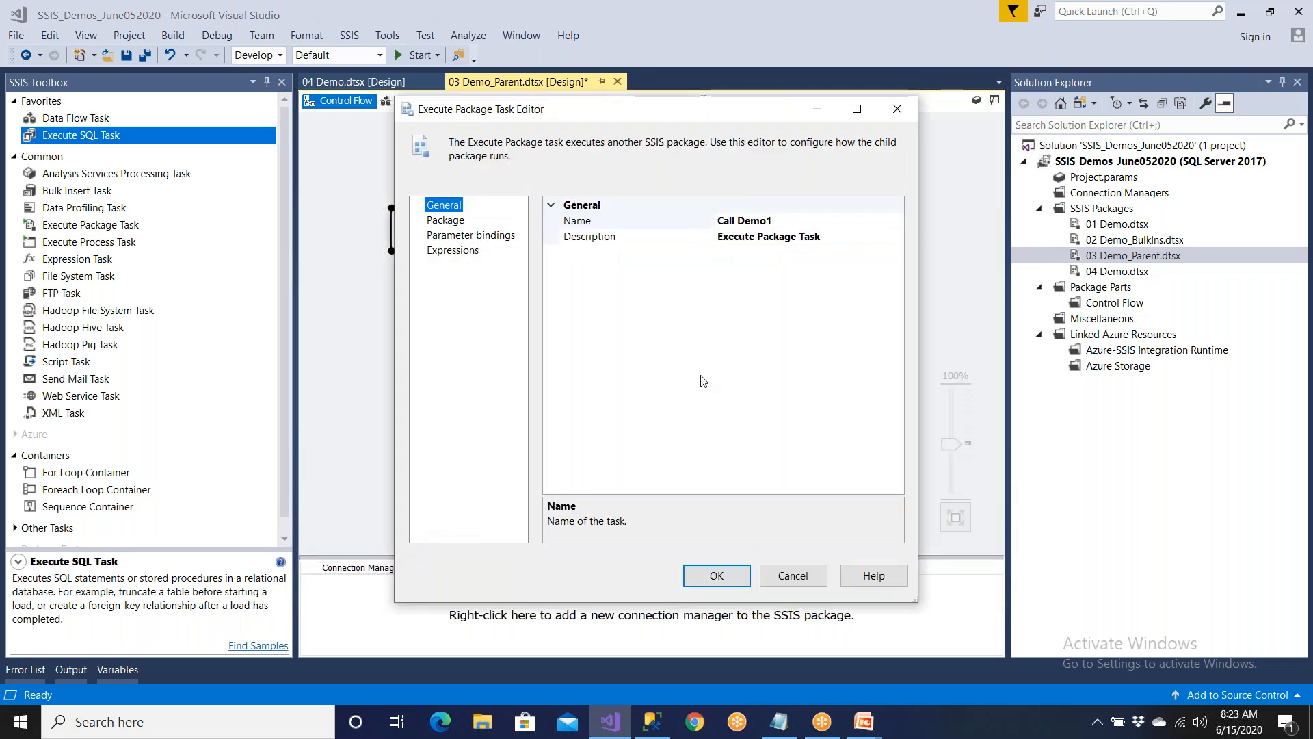
left_click(768, 221)
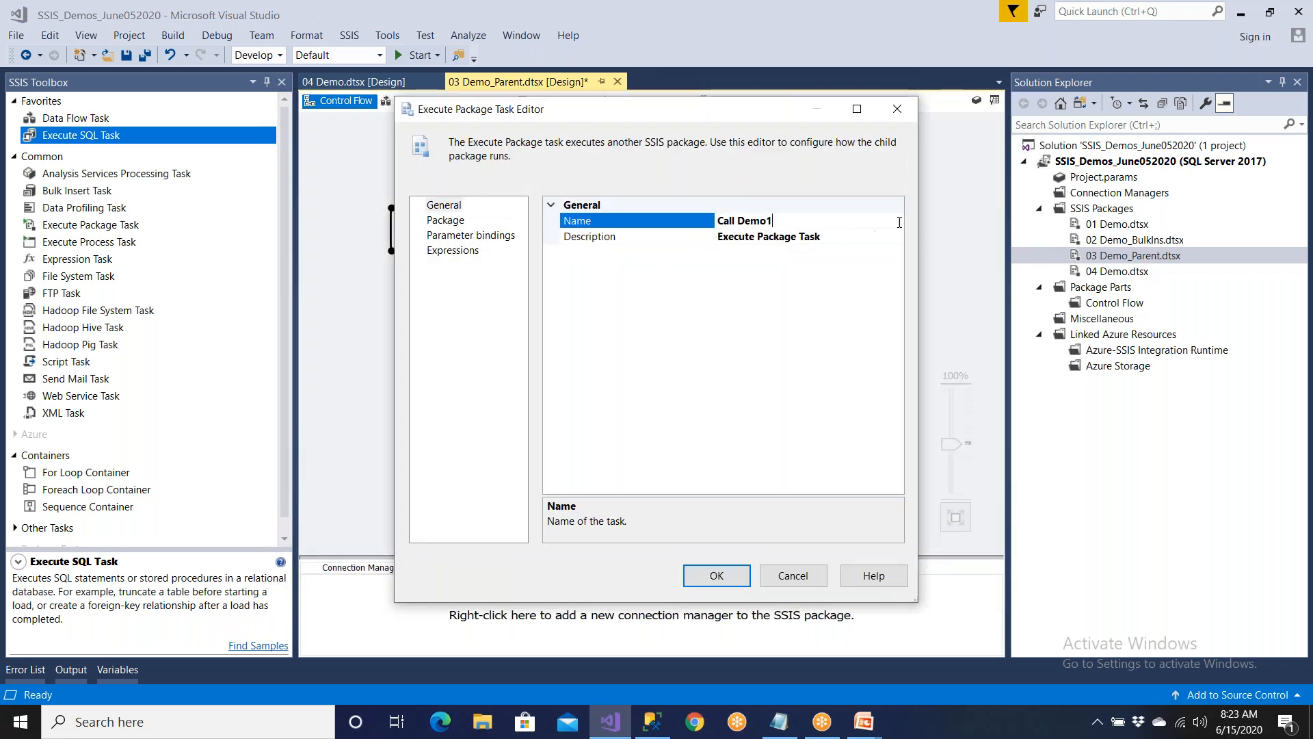
left_click(447, 223)
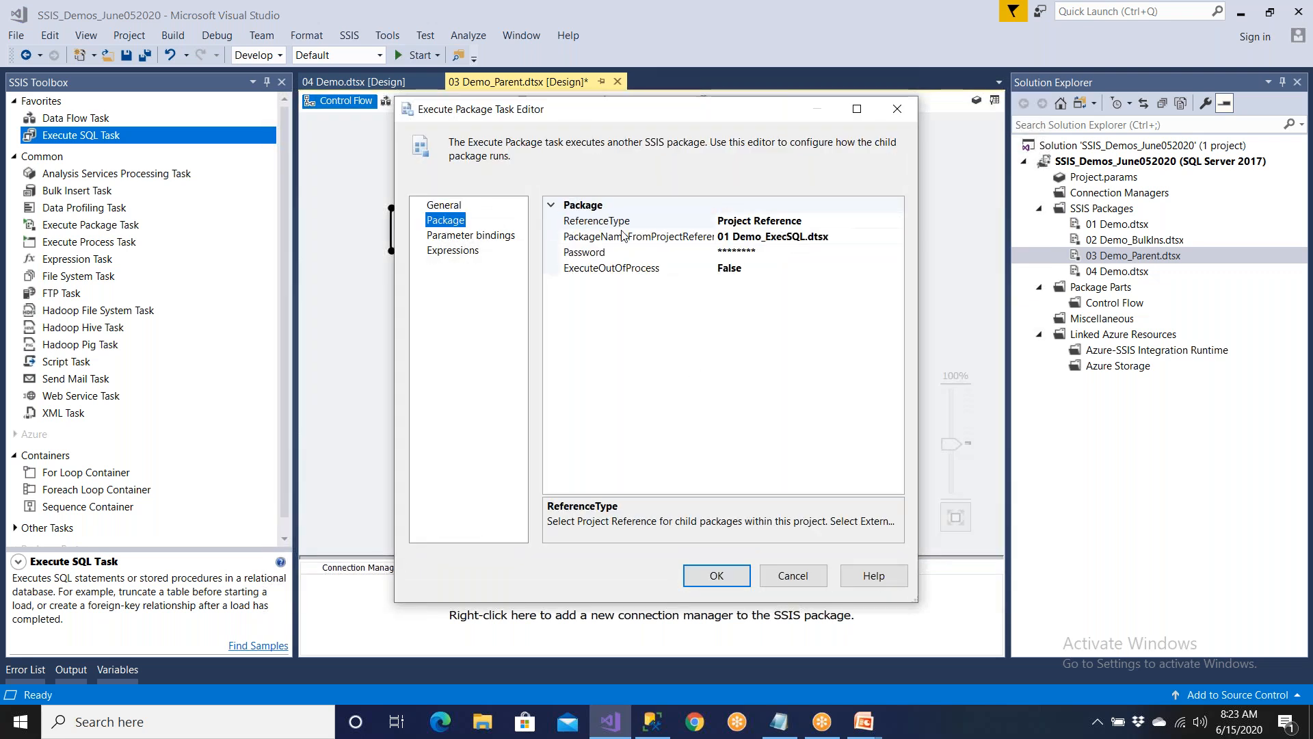
left_click(829, 240)
left_click(896, 236)
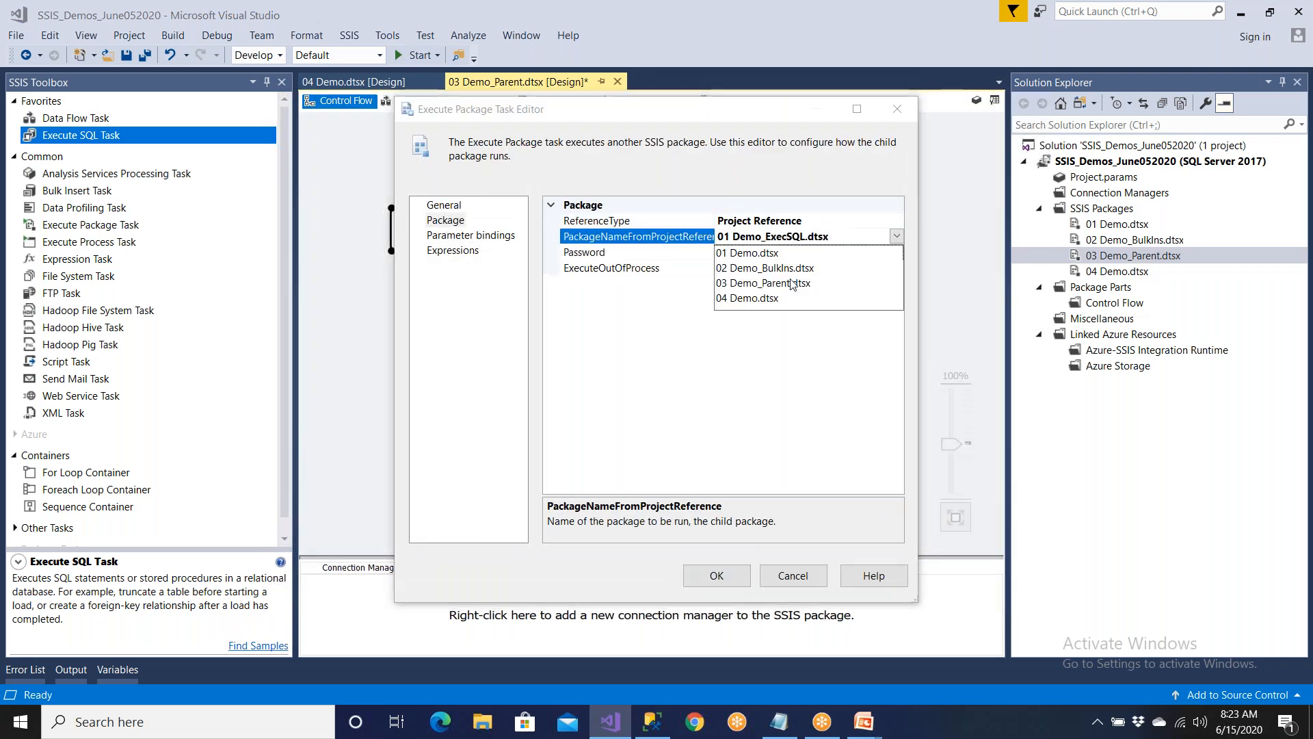
left_click(777, 300)
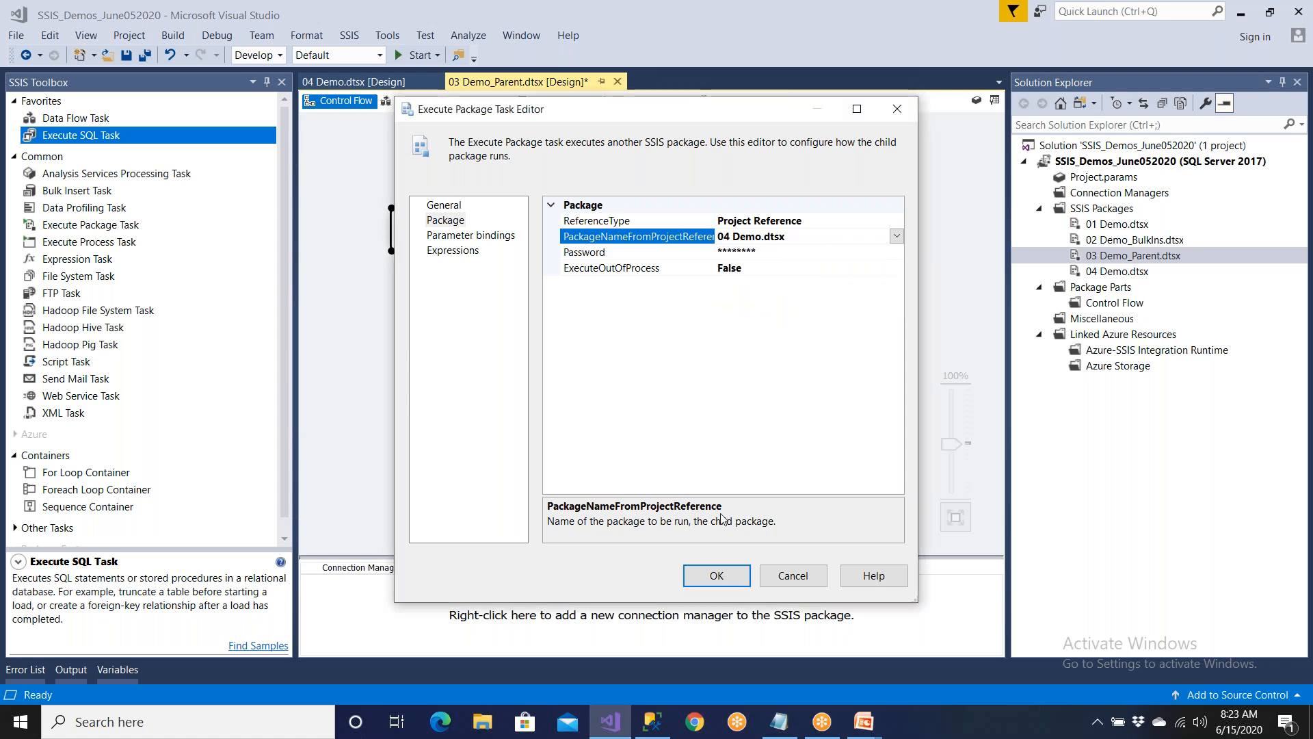
left_click(716, 576)
- Rename the Call Demo1 task as Call Demo4 and save the parent package
left_click(502, 238)
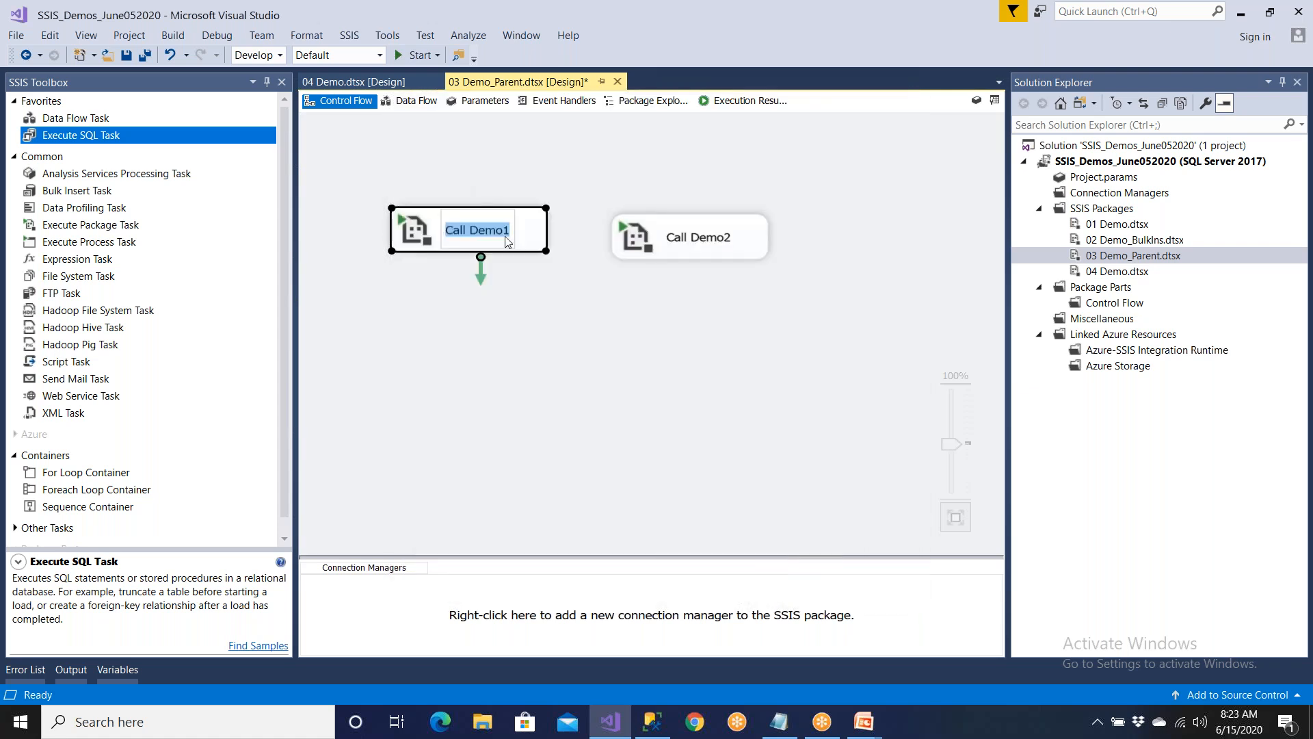
left_click(511, 233)
key("BackSpace")
type("4")
key("Return")
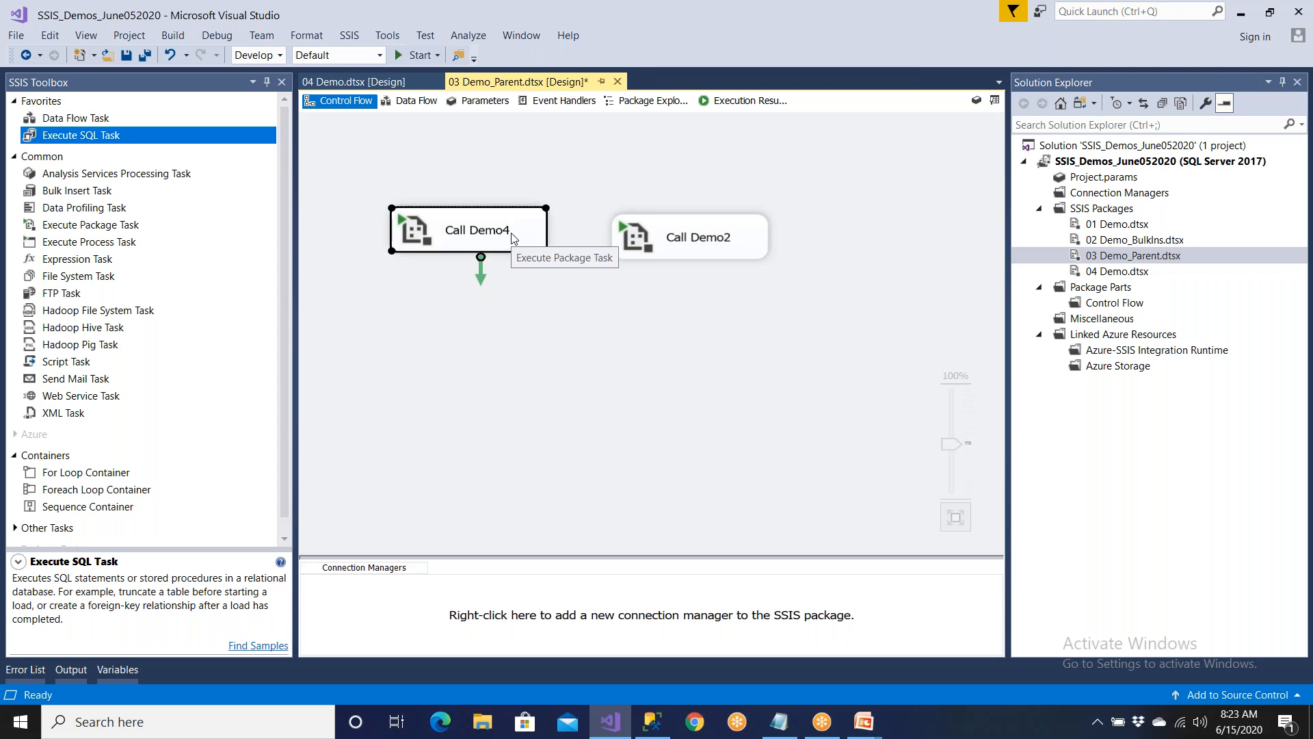
left_click(125, 57)
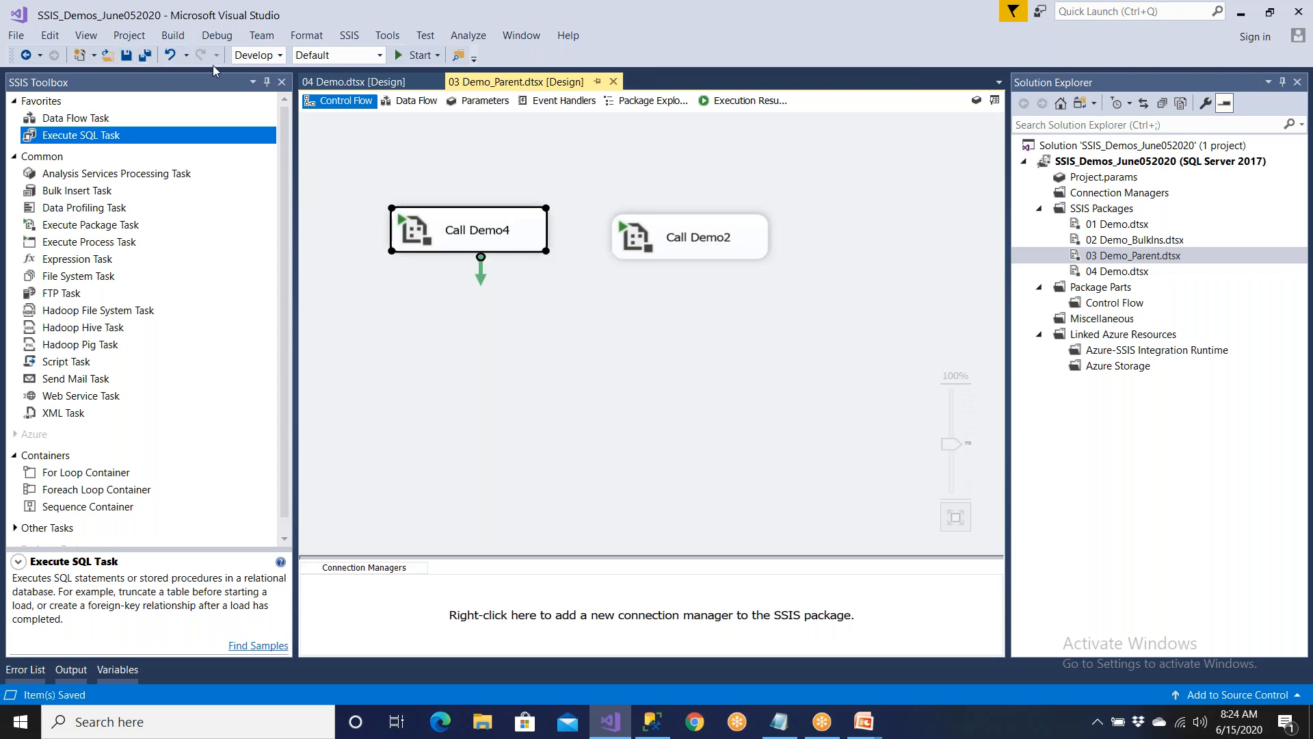
- With 04 Demo.dtsx closed, run 03 Demo_Parent.dtsx, examine the executed child and parent control flows, and stop debugging
left_click(435, 82)
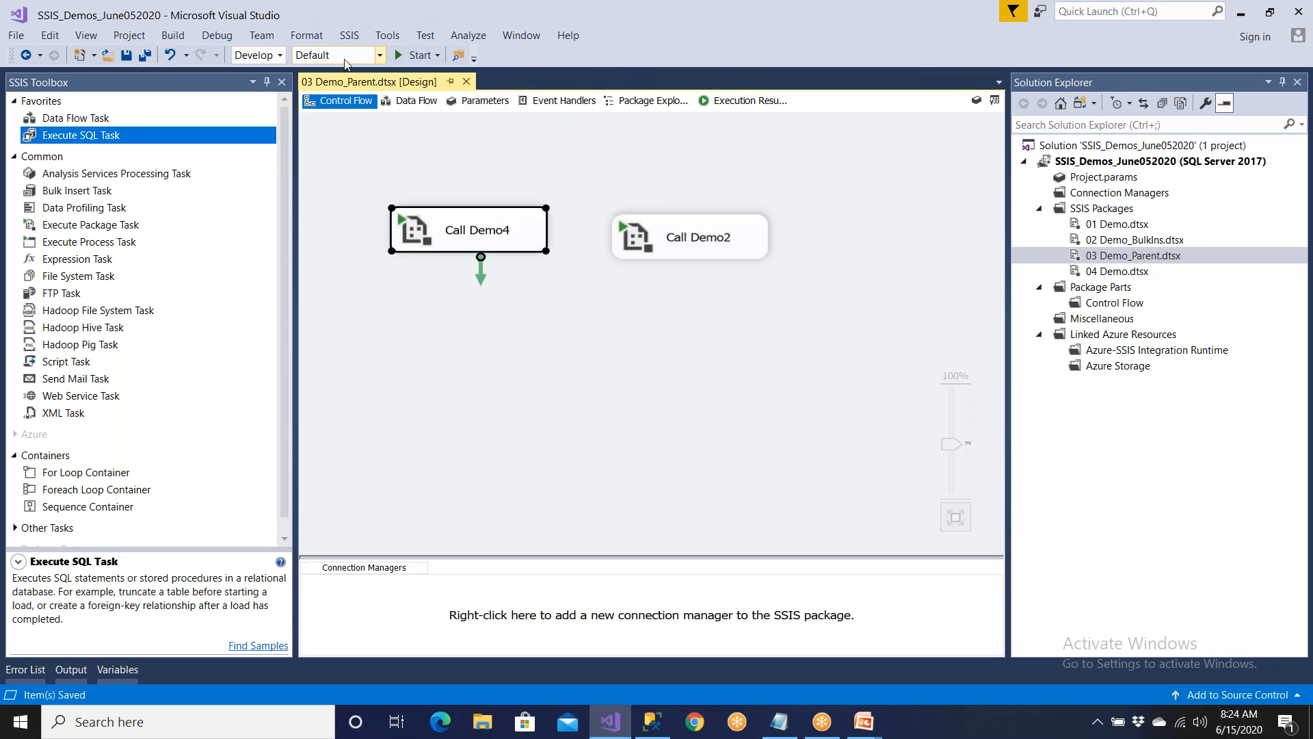
left_click(415, 54)
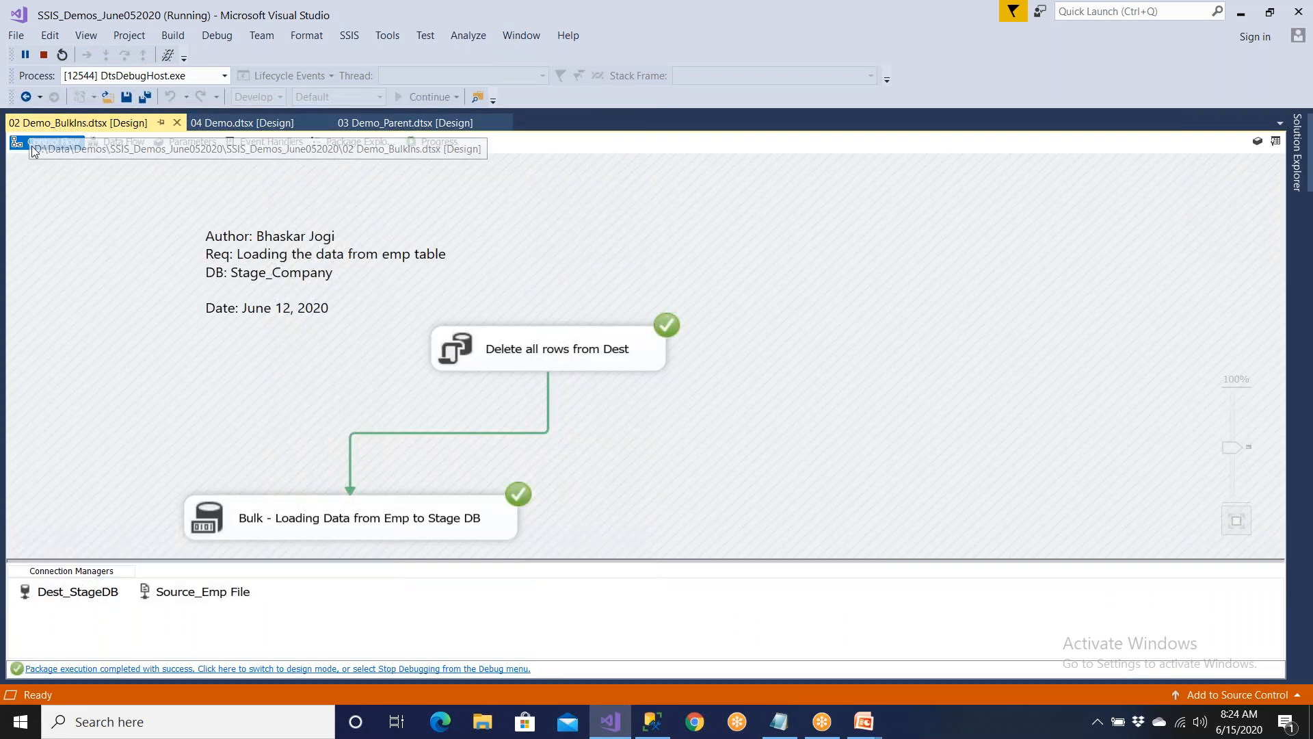
left_click(243, 122)
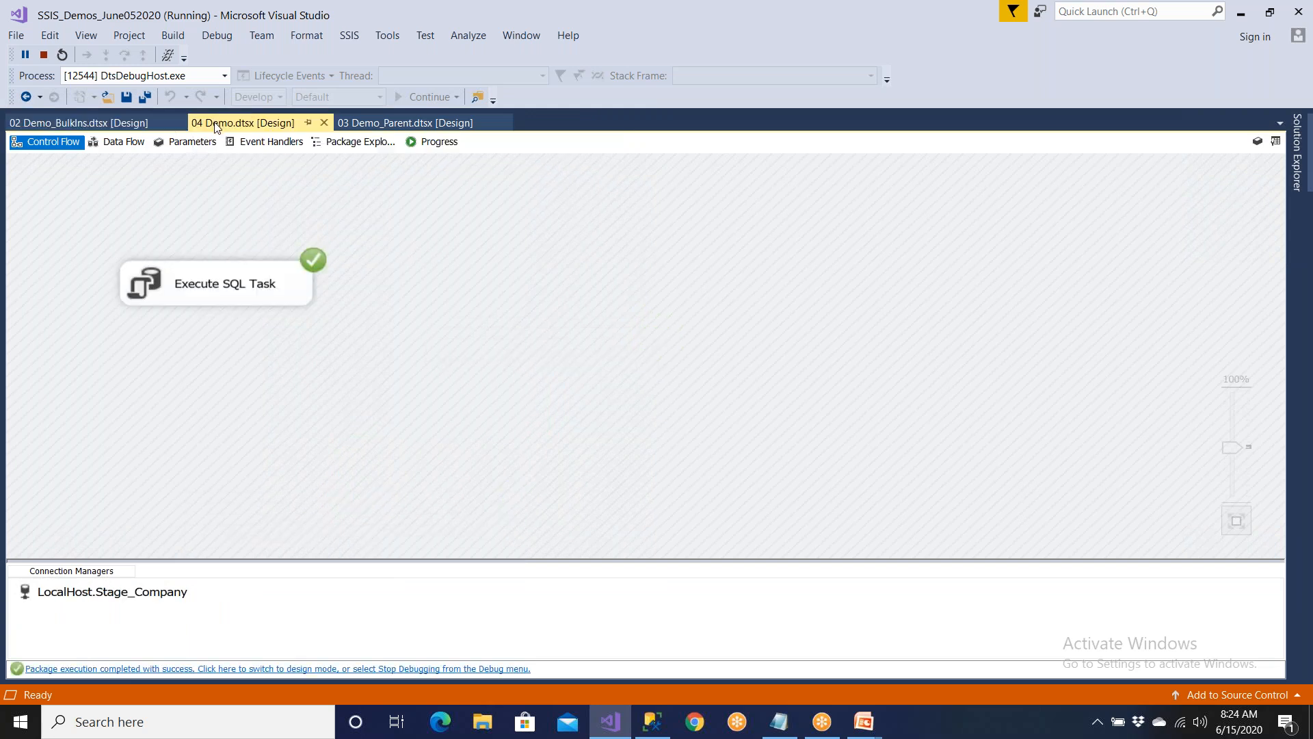
left_click(402, 123)
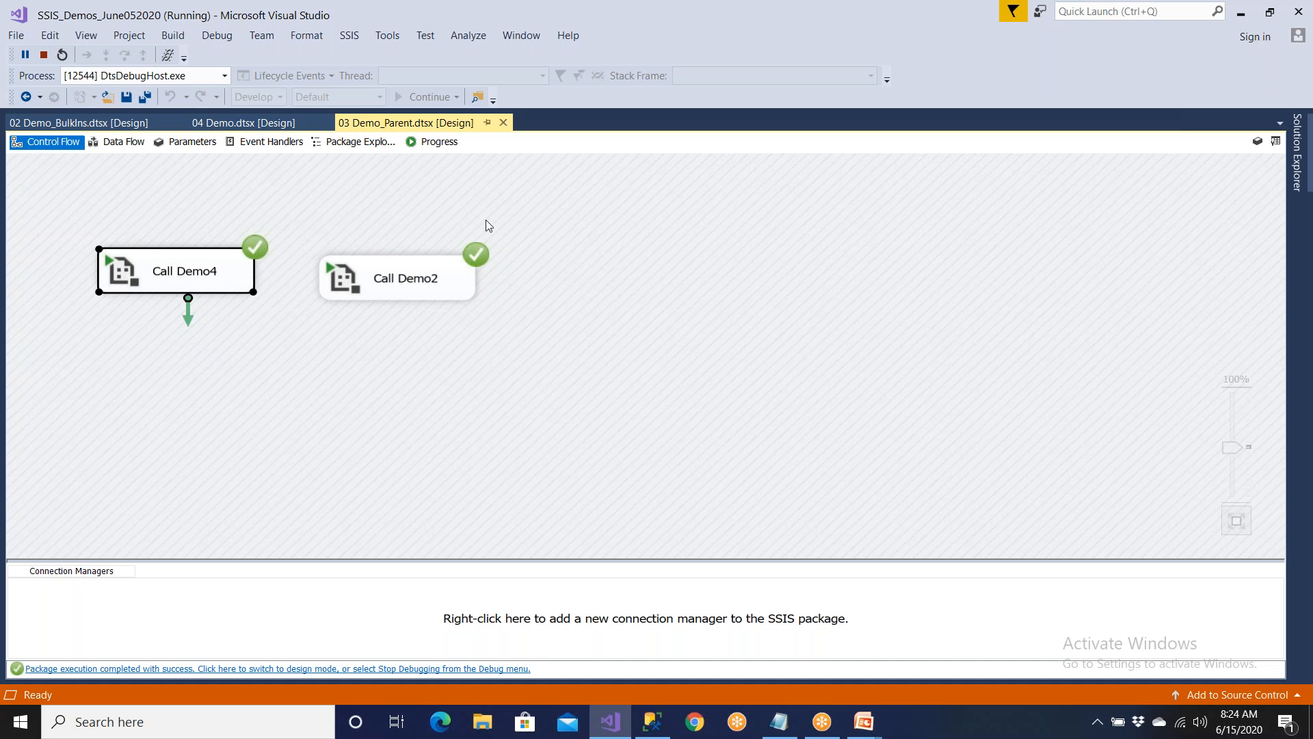
left_click(45, 55)
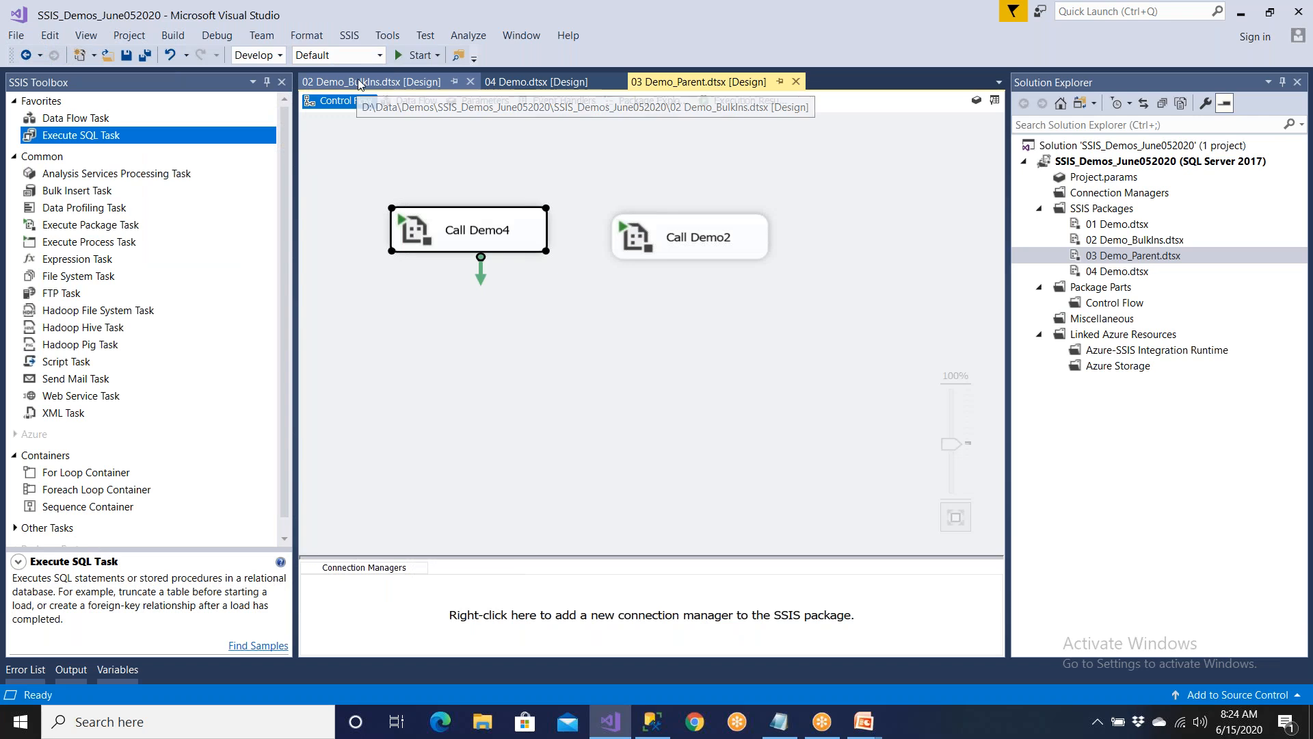
- Close every open package except 03 Demo_Parent.dtsx and save all files
left_click(359, 79)
left_click(515, 83)
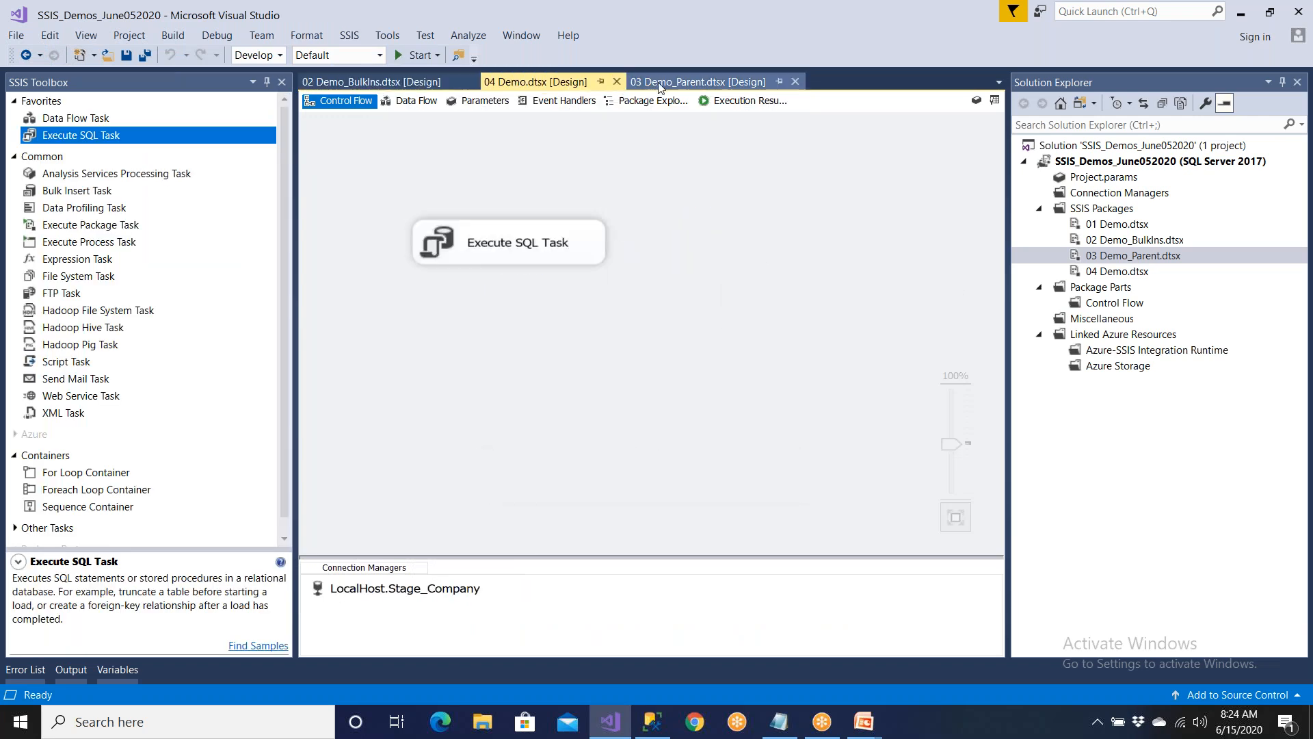
left_click(670, 82)
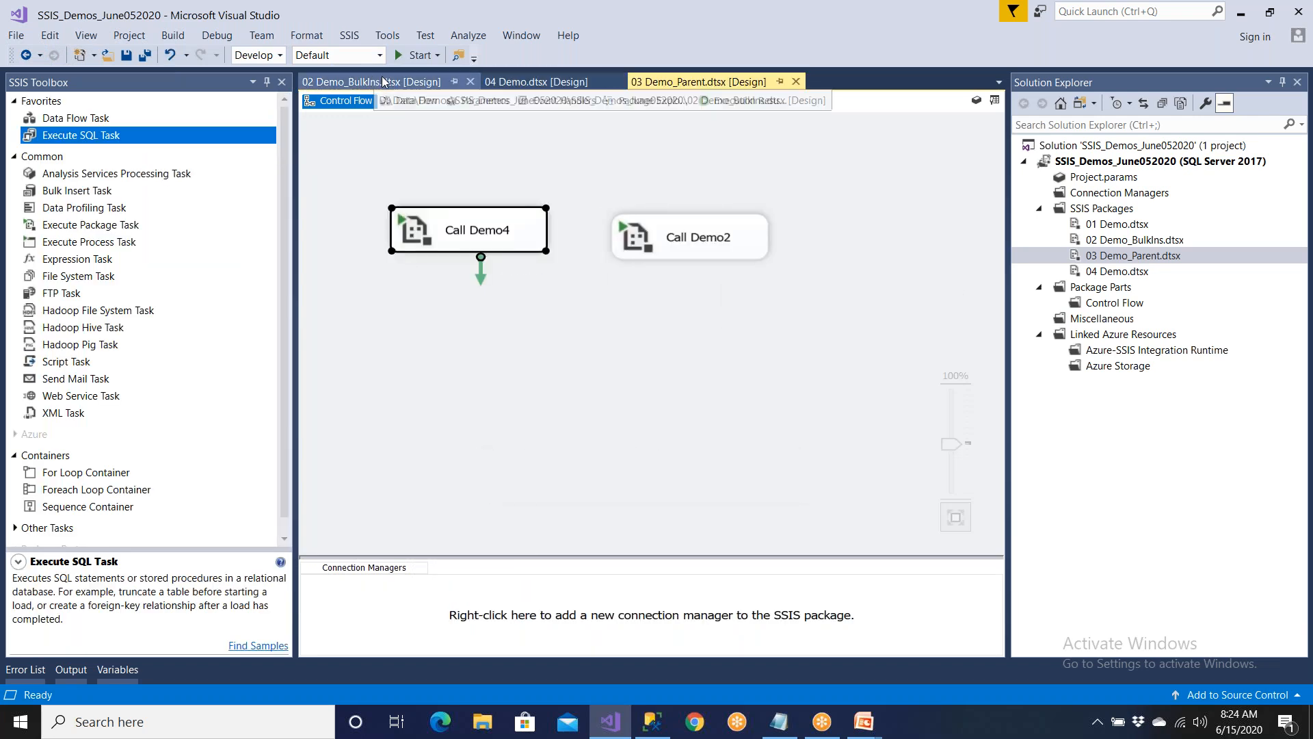
right_click(692, 85)
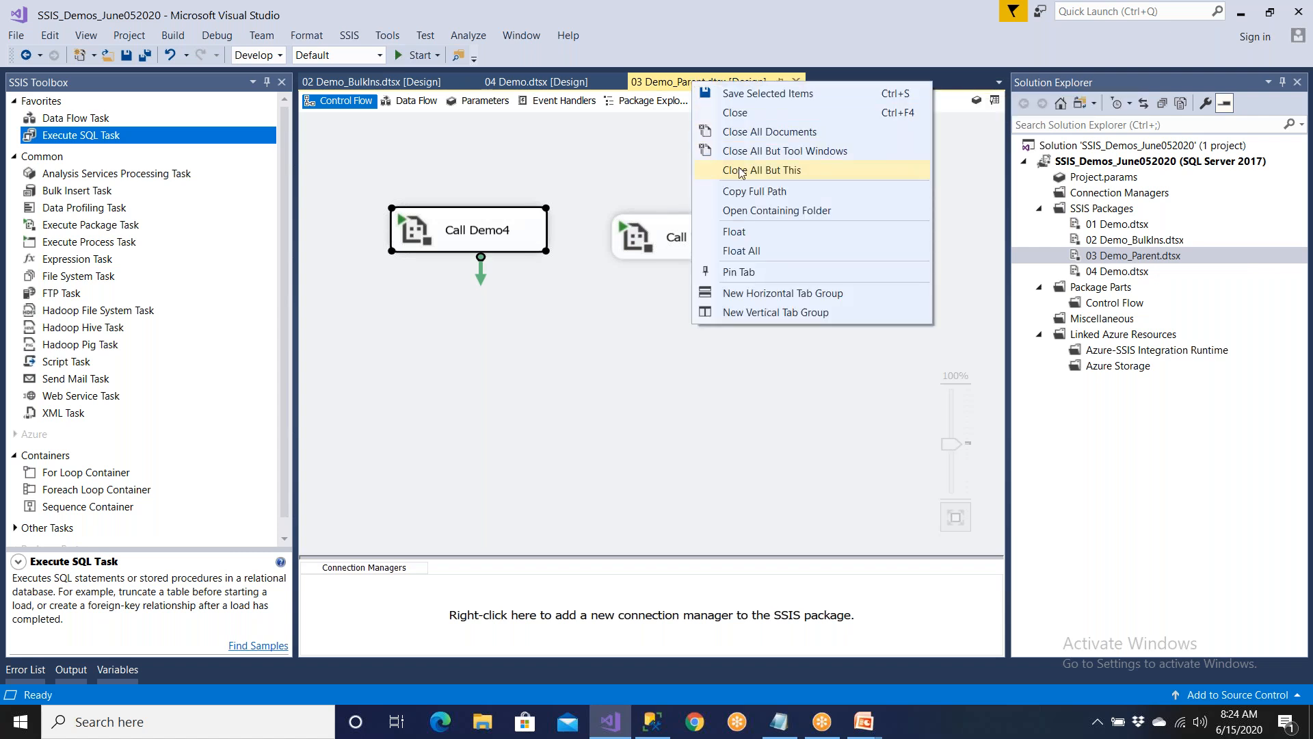
left_click(811, 175)
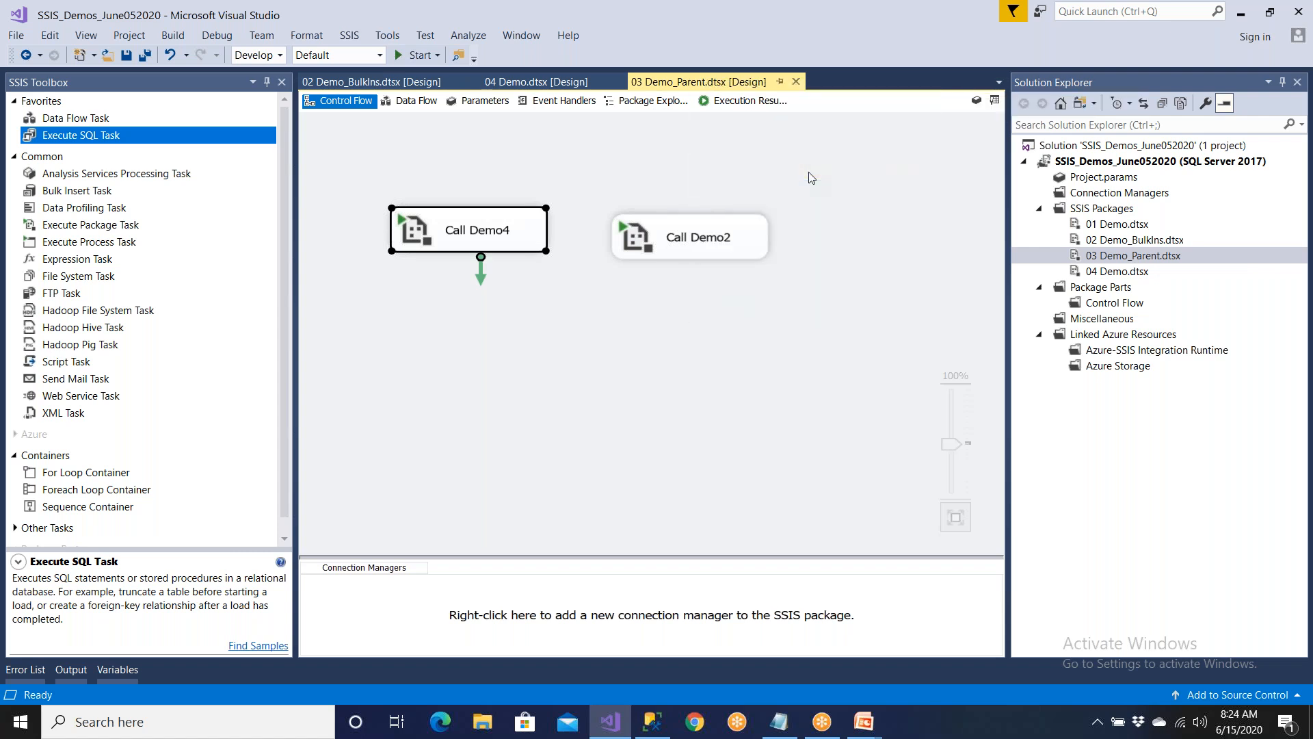
left_click(144, 55)
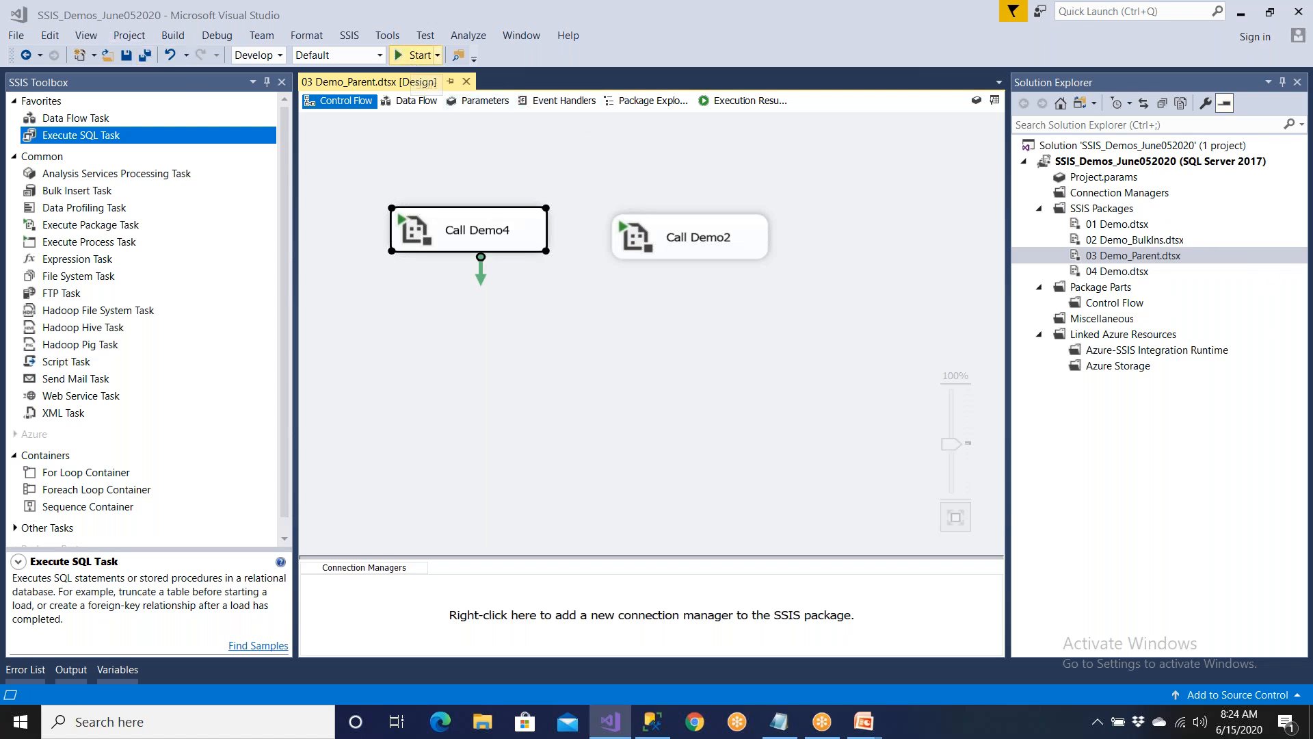
- Run the parent package again and examine the execution status in 03 Demo_Parent, 02 Demo_BulkIns and 04 Demo
left_click(414, 54)
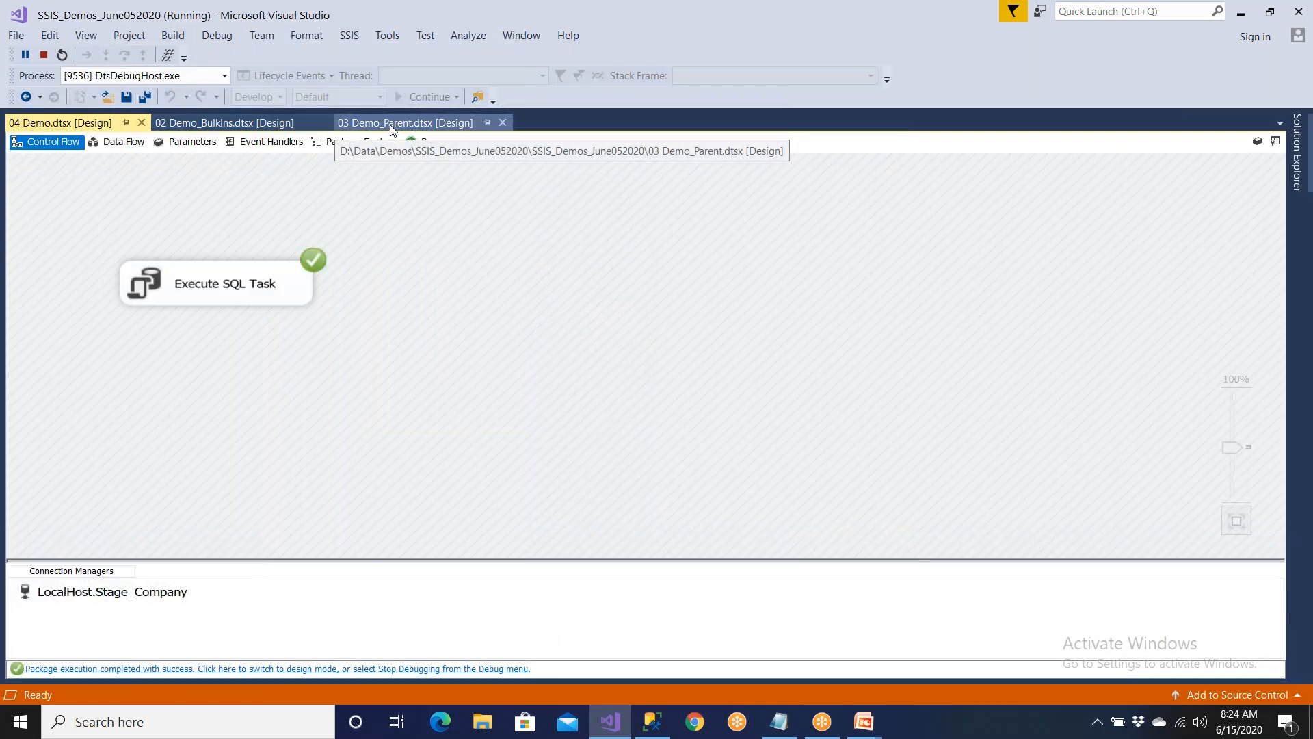
left_click(392, 125)
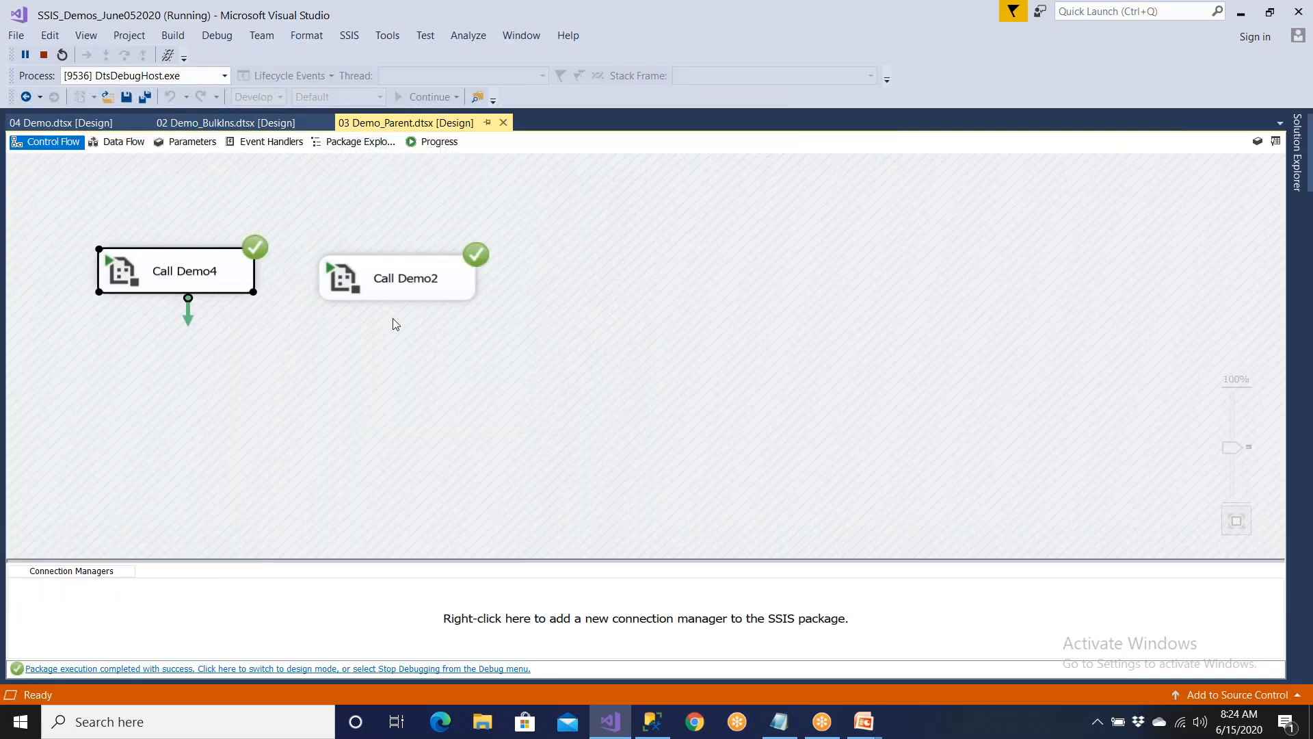
left_click(269, 124)
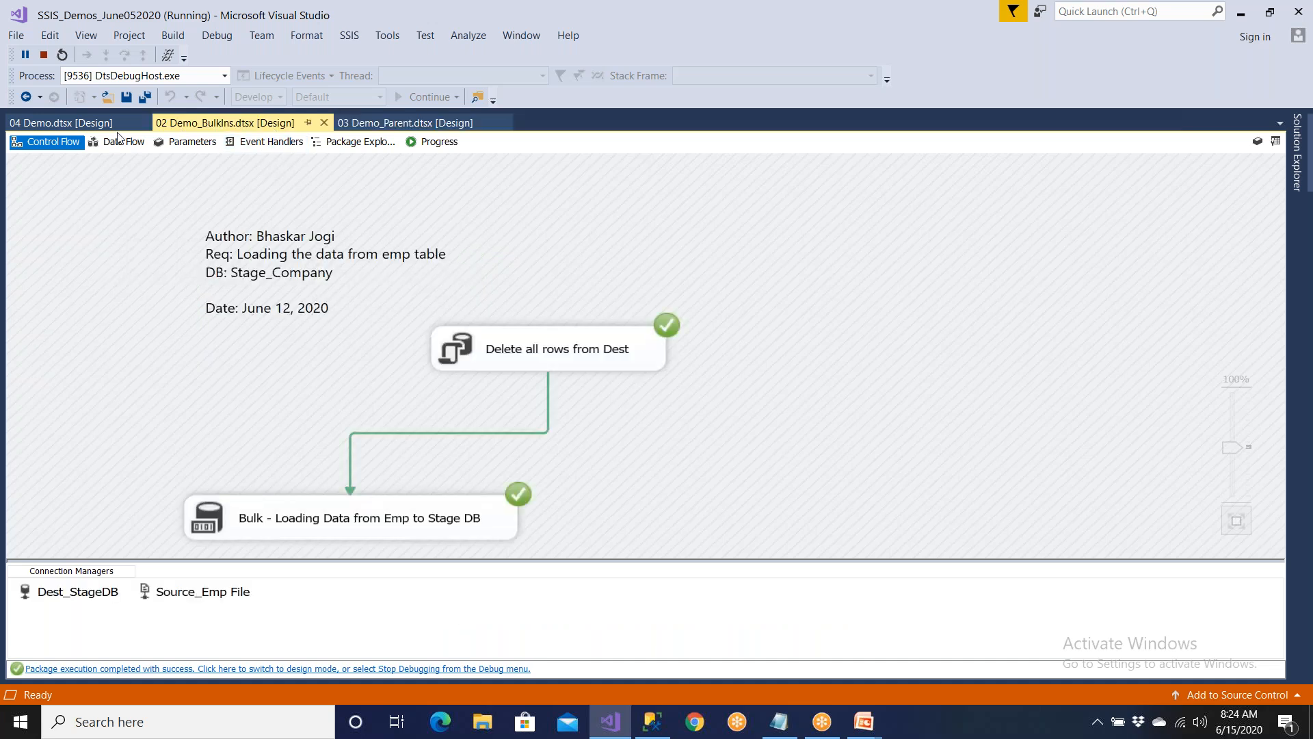
left_click(134, 125)
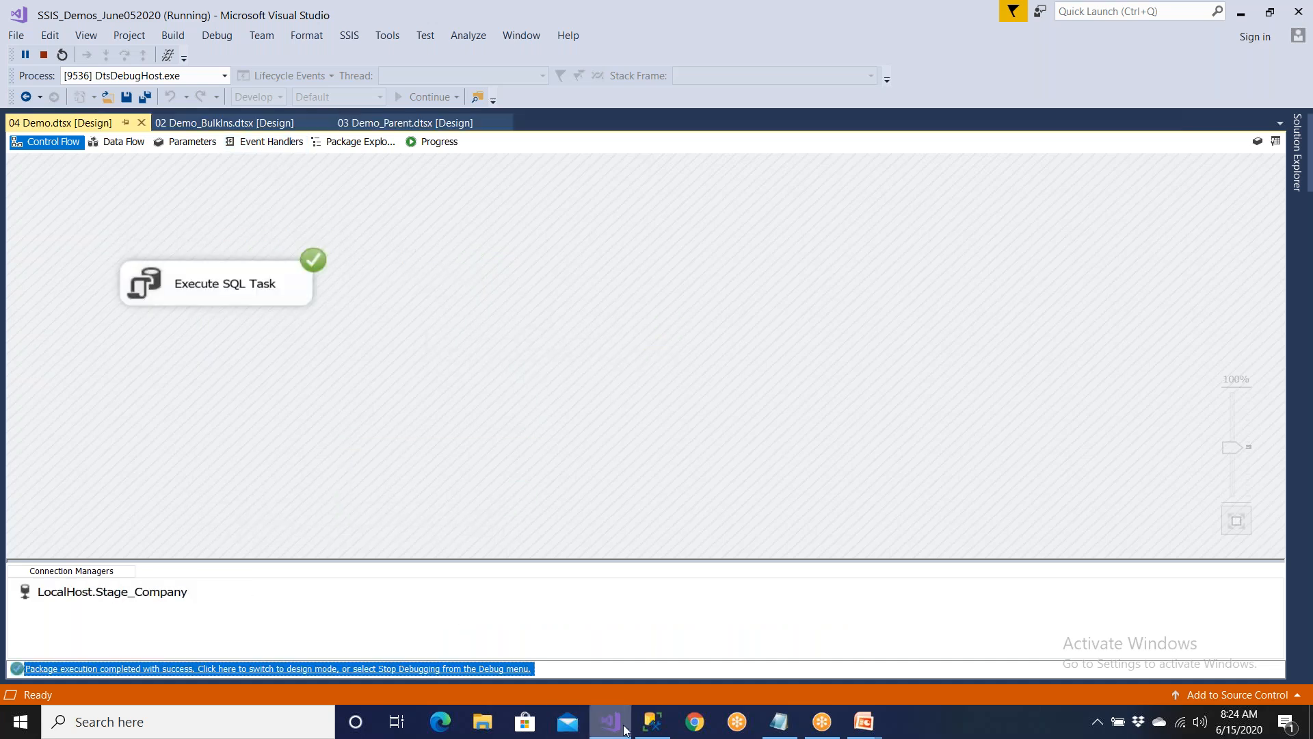
- Rerun the select * from emp query in SQL Server Management Studio to check the emp rows, and return to Visual Studio
left_click(653, 721)
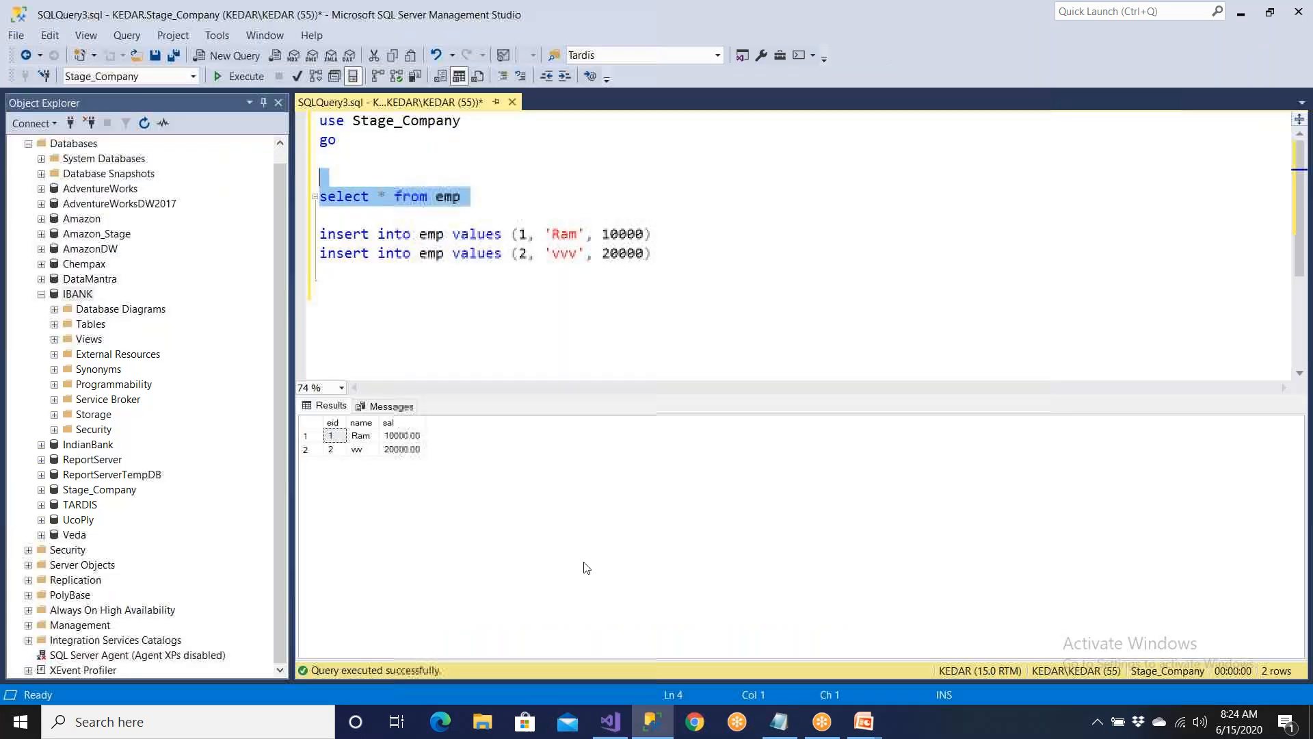
left_click(239, 76)
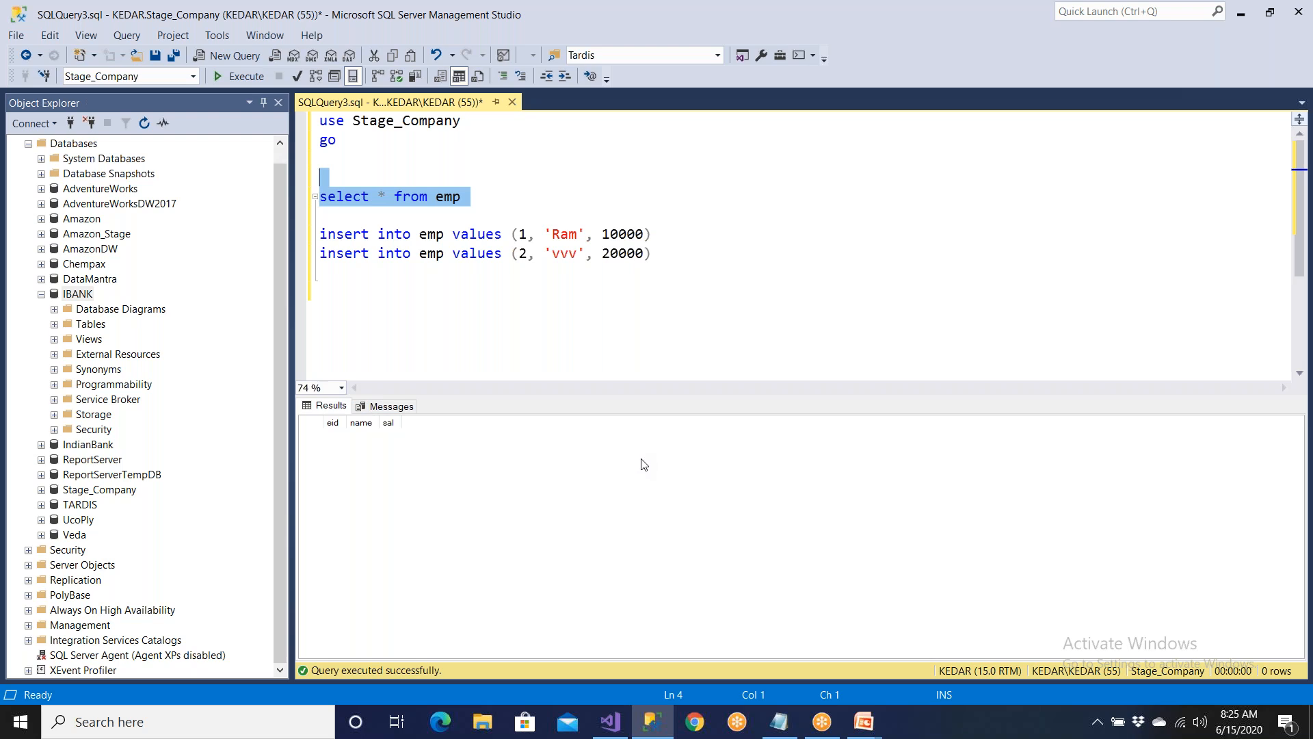
left_click(610, 721)
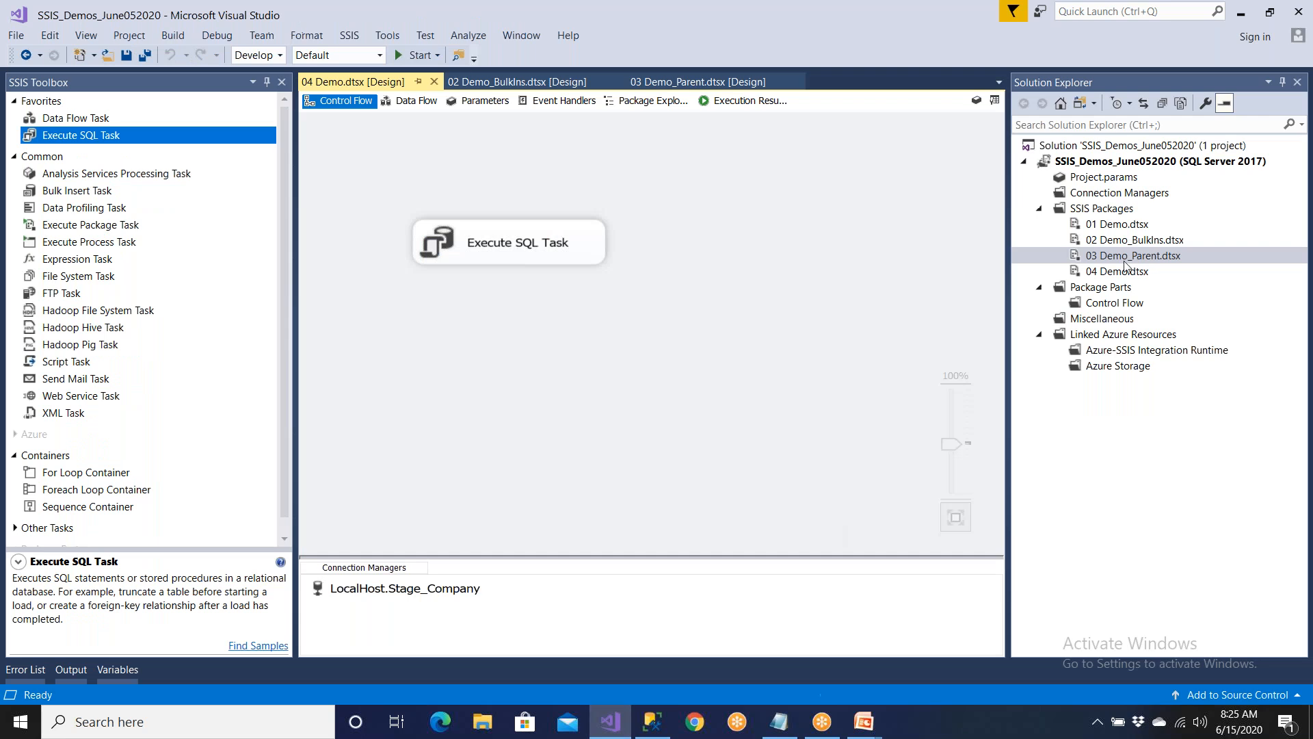
- Open and close 01 Demo.dtsx, and view the package commands available for 02 Demo_BulkIns.dtsx without running it
left_click(1133, 226)
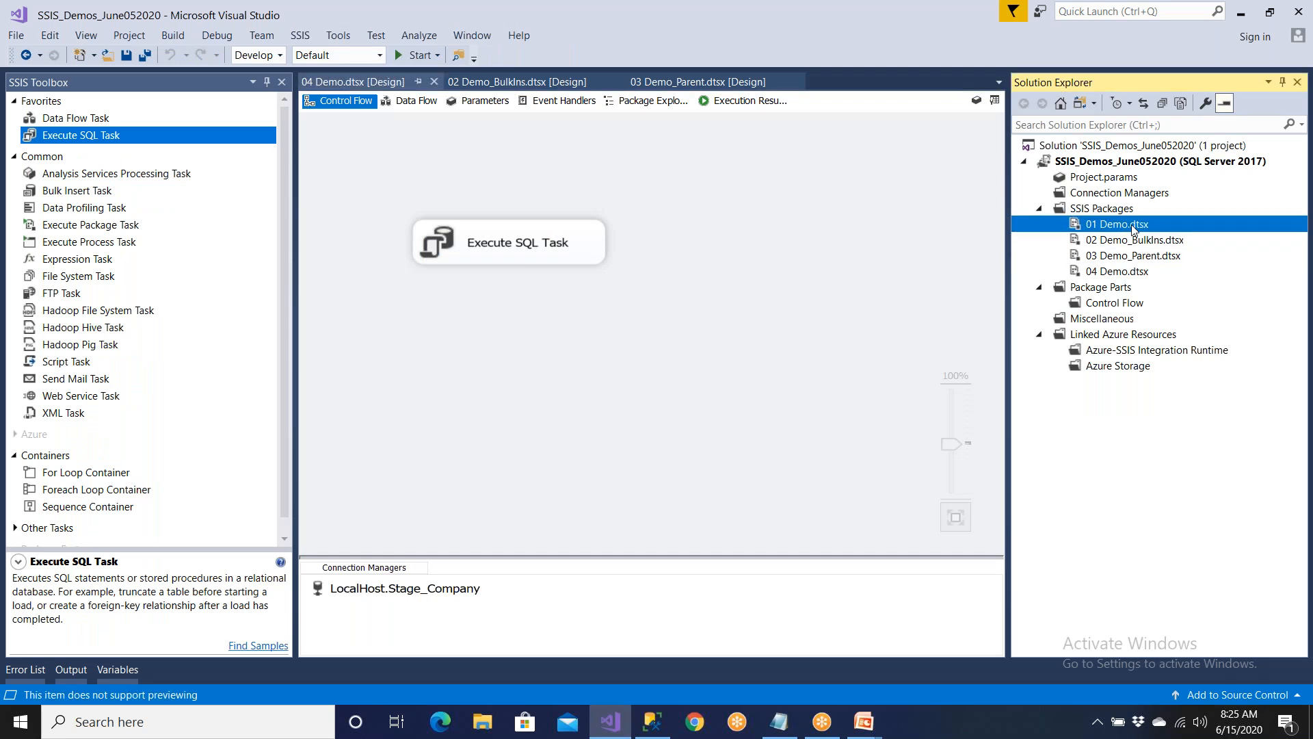
double_click(1131, 224)
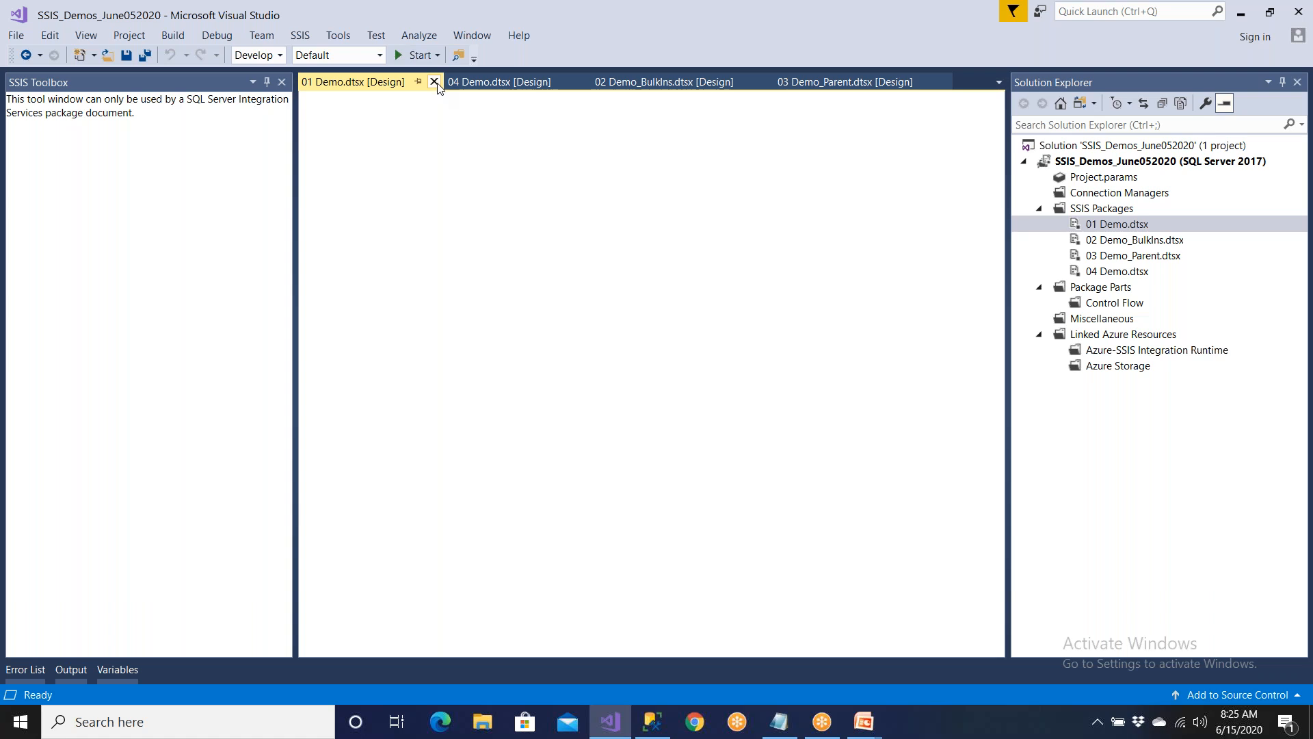
left_click(434, 82)
left_click(1135, 245)
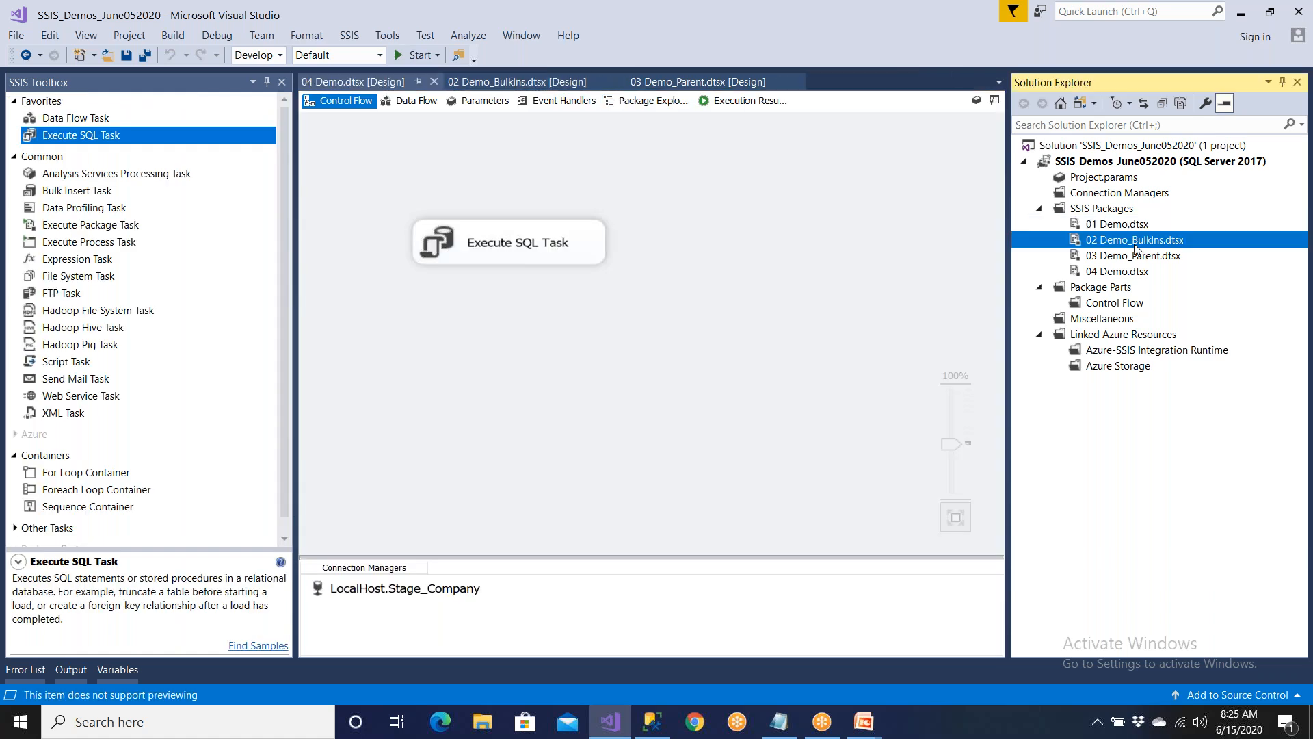
right_click(1135, 248)
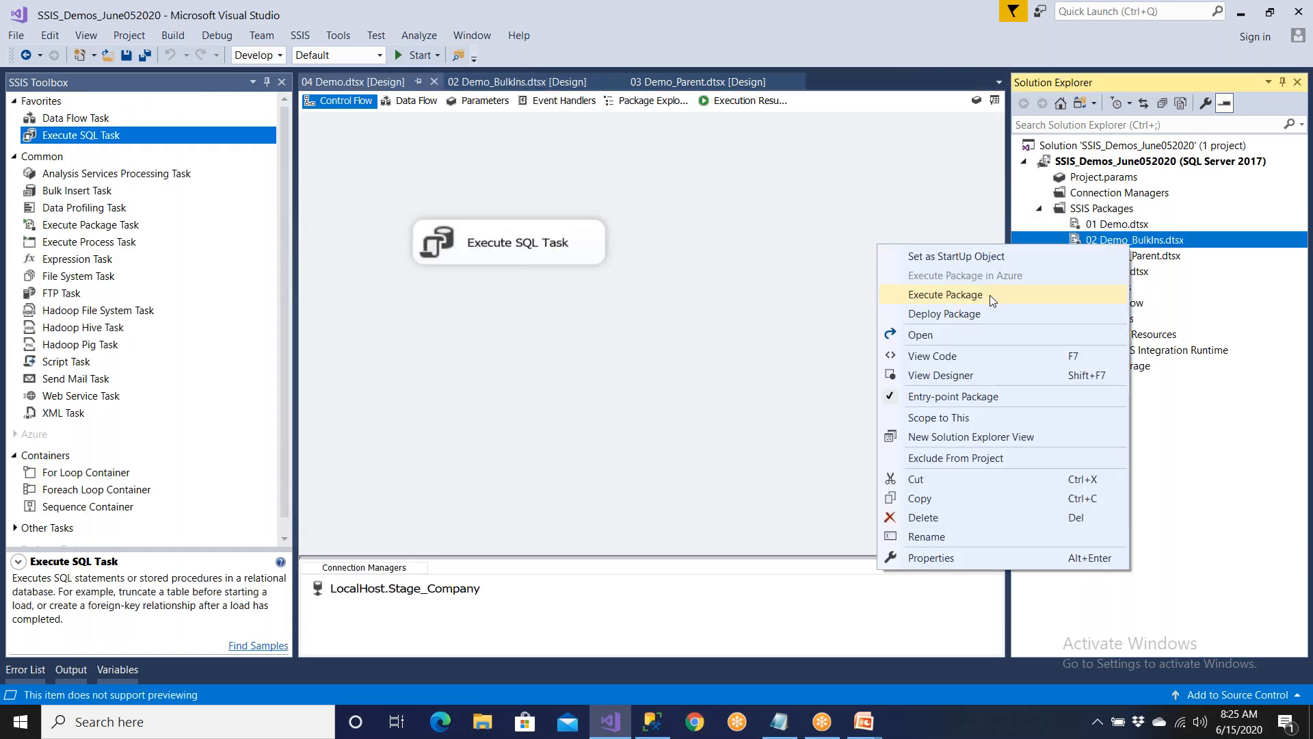
left_click(1161, 259)
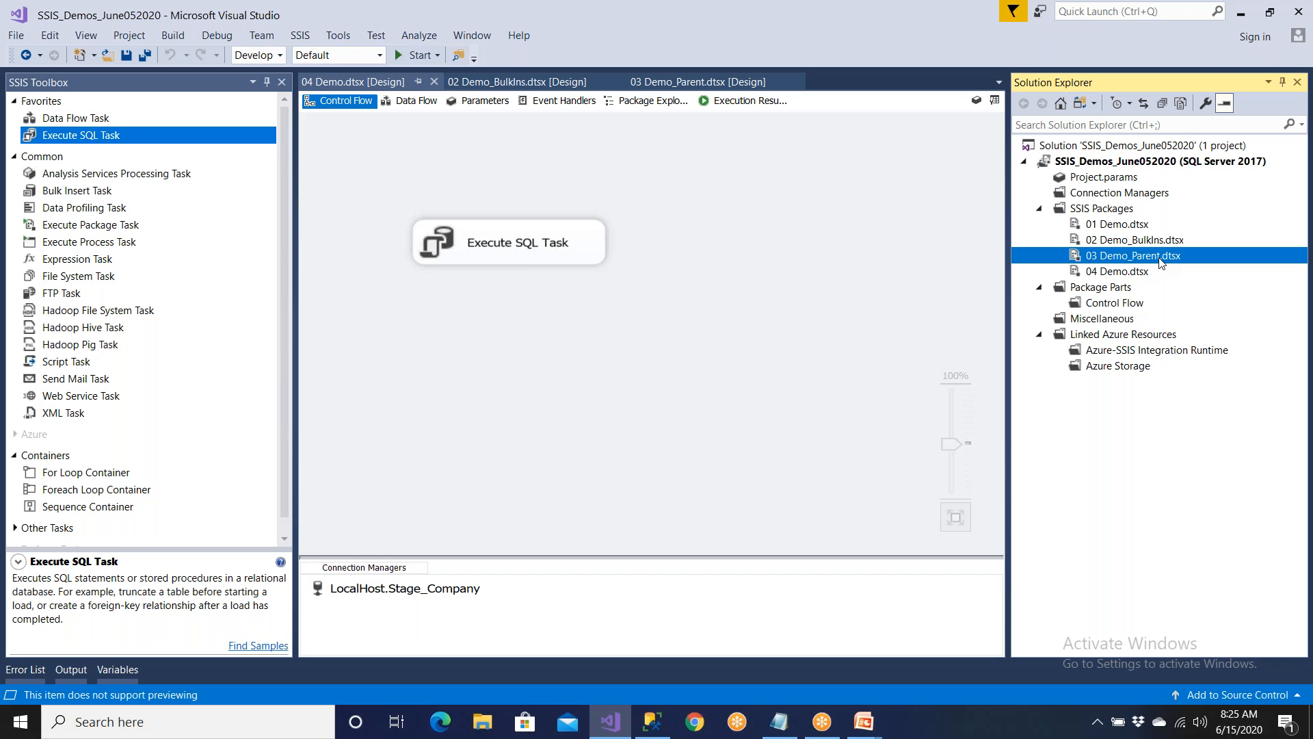
- Bring up 03 Demo_Parent.dtsx, nudge the Call Demo2 task slightly, and view the parent package's execution command
double_click(1160, 257)
left_click_drag(705, 256, 698, 240)
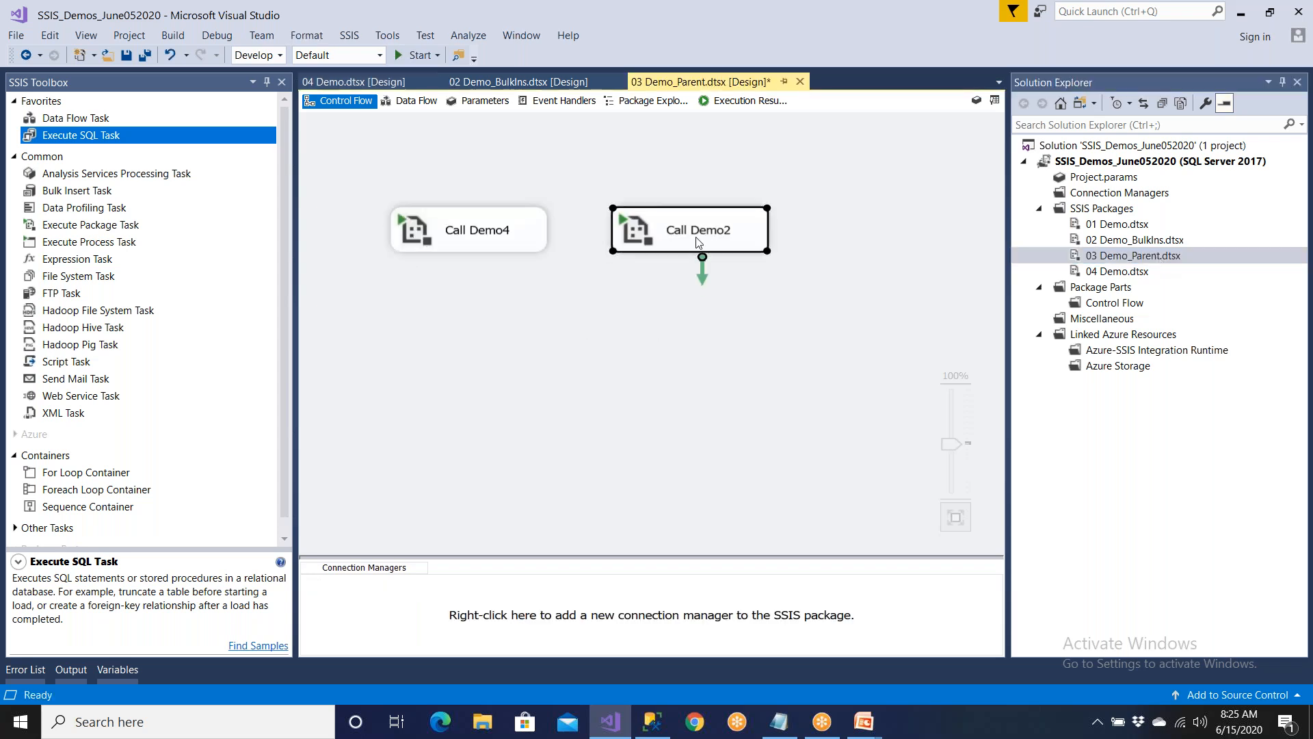
right_click(1126, 257)
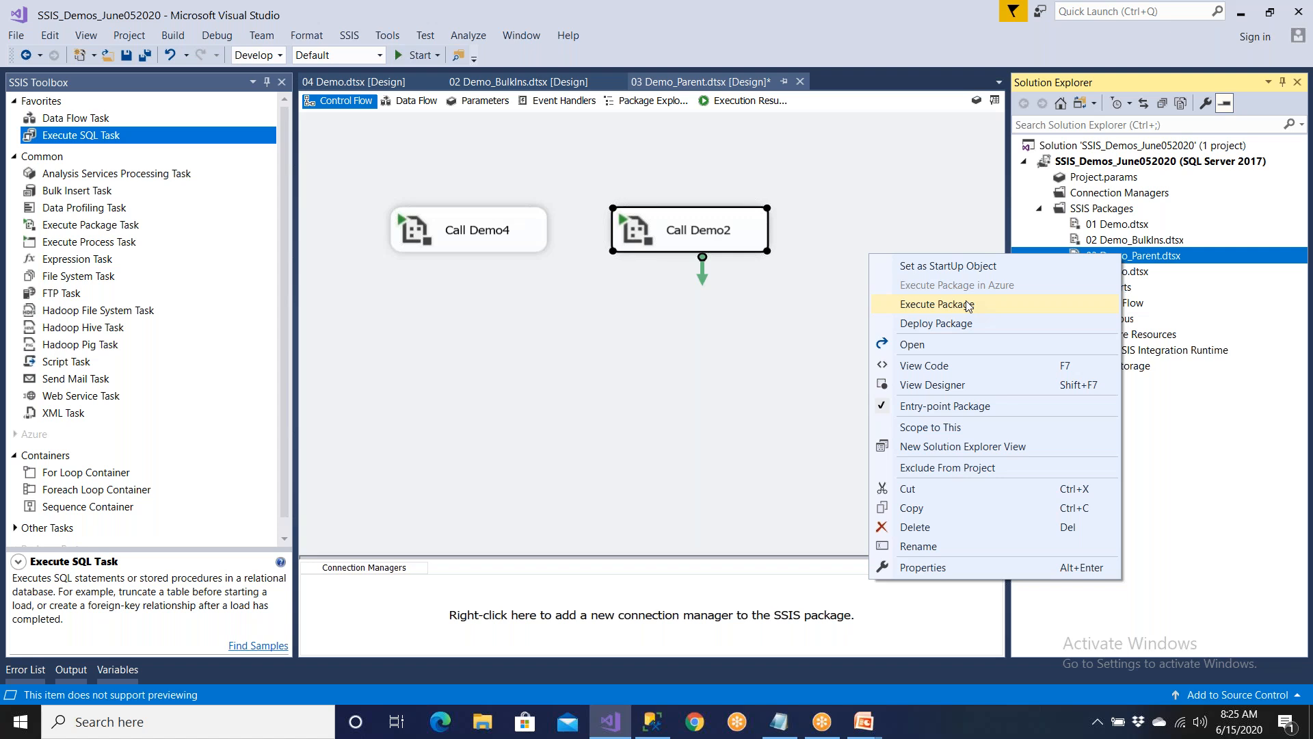
- Close every open package except 04 Demo.dtsx, saving the changes to 03 Demo_Parent.dtsx
left_click(389, 82)
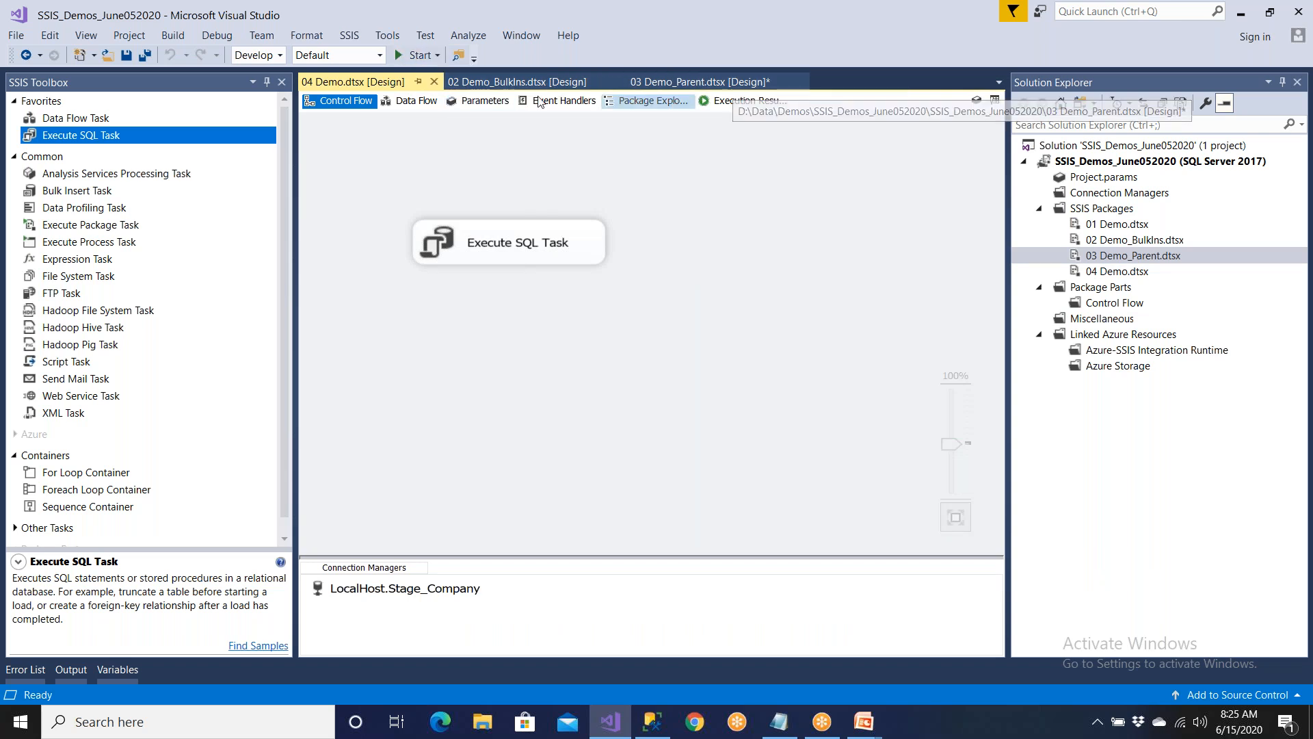
right_click(376, 83)
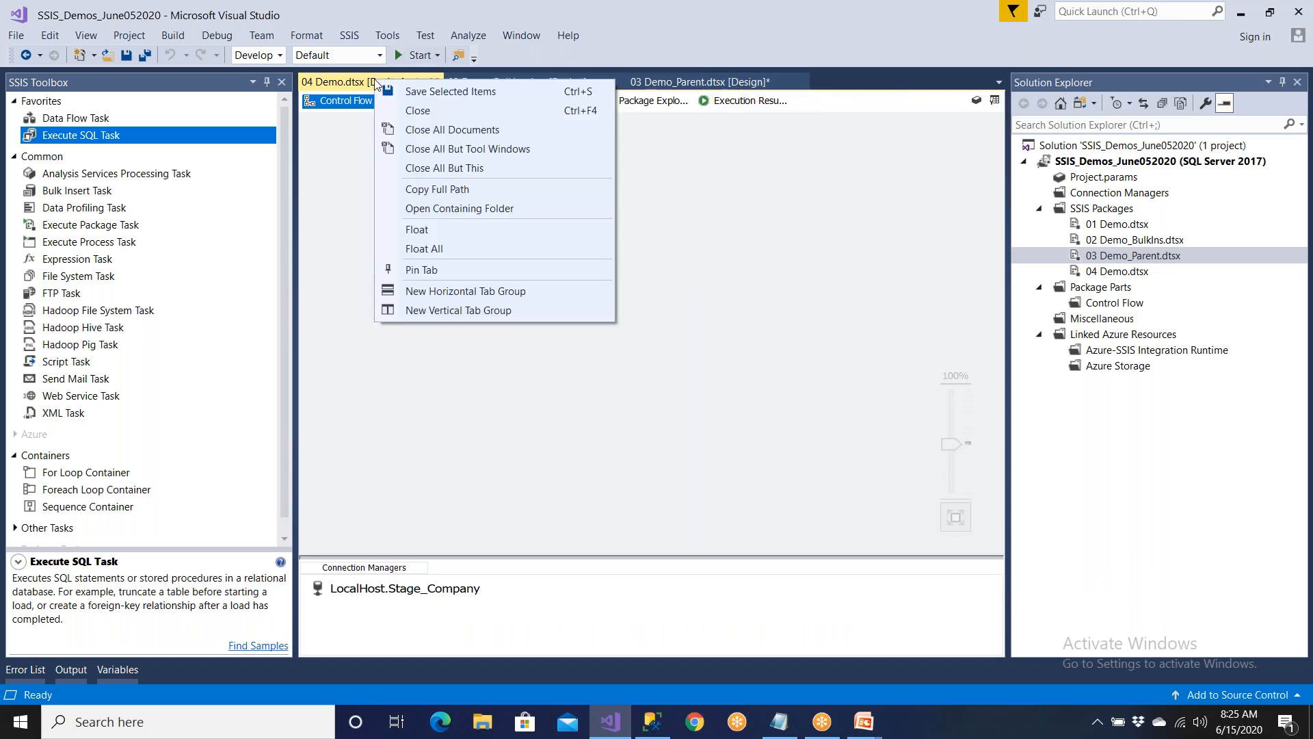
left_click(417, 169)
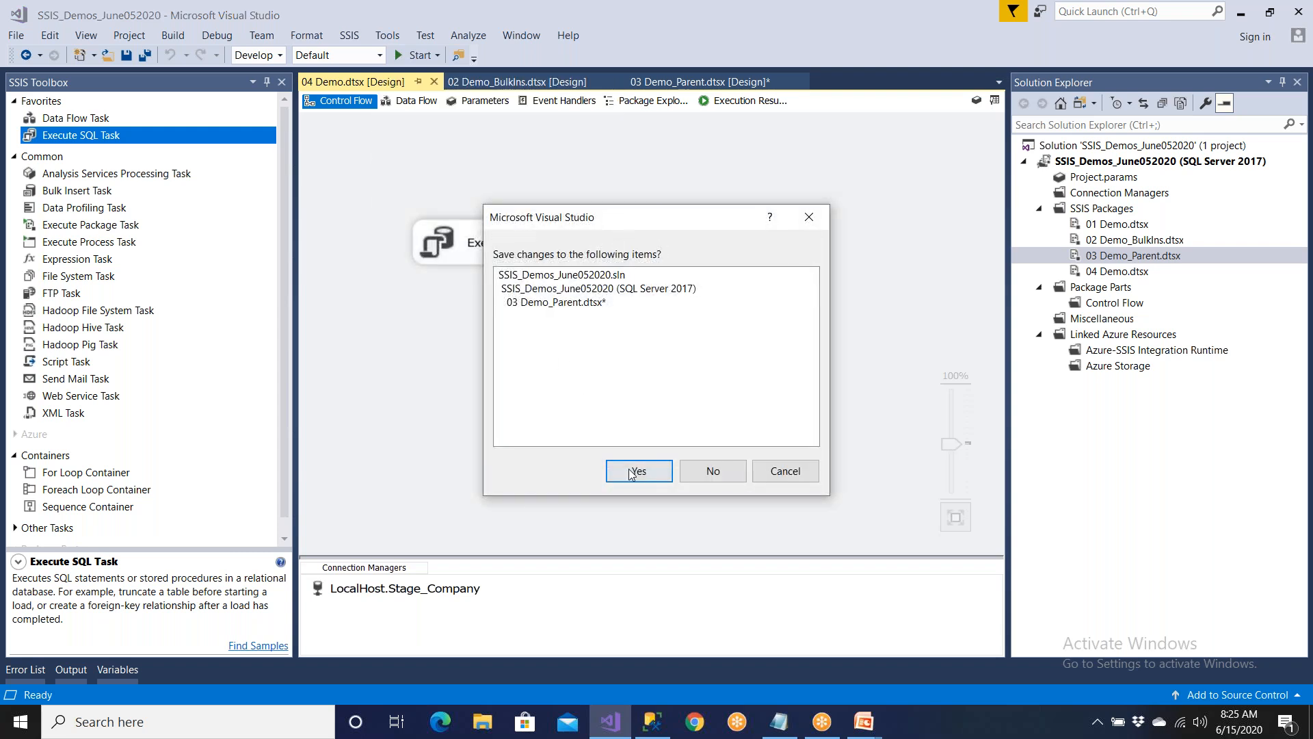
left_click(639, 467)
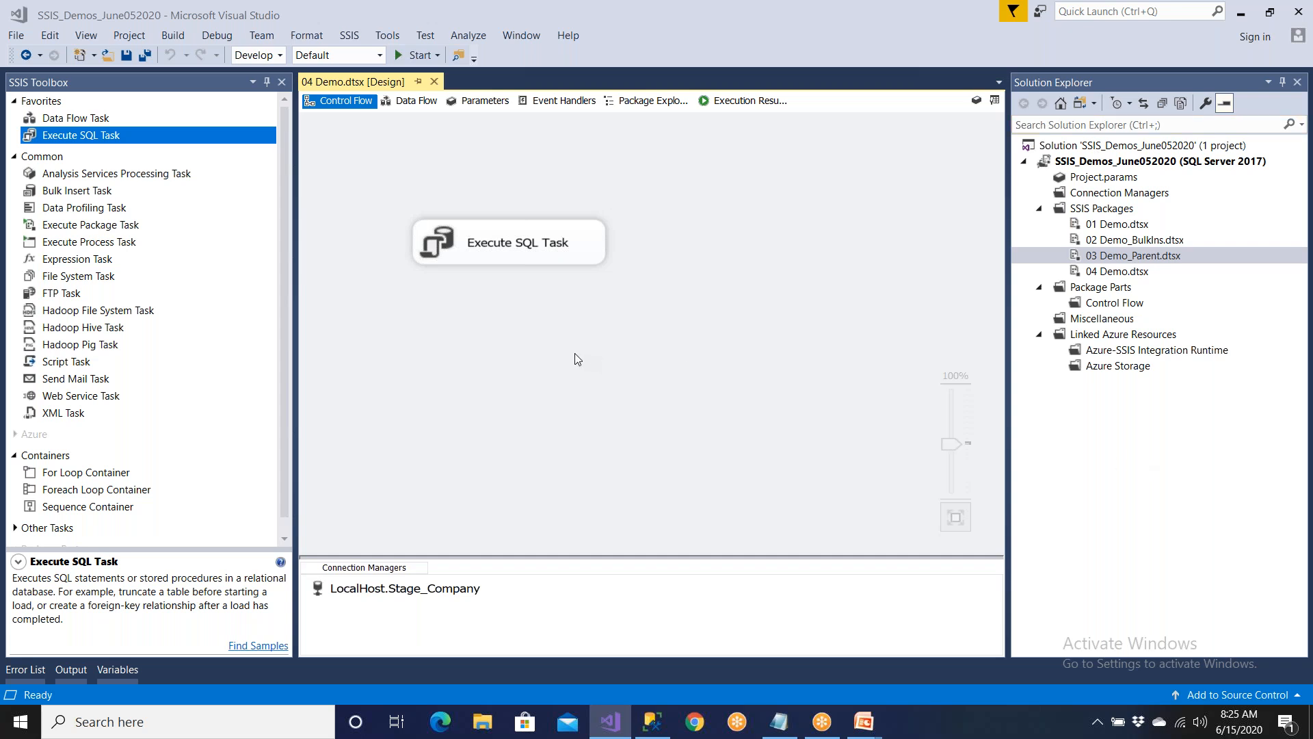
- Open the folder containing 04 Demo.dtsx and examine its full path and the four package files
right_click(364, 87)
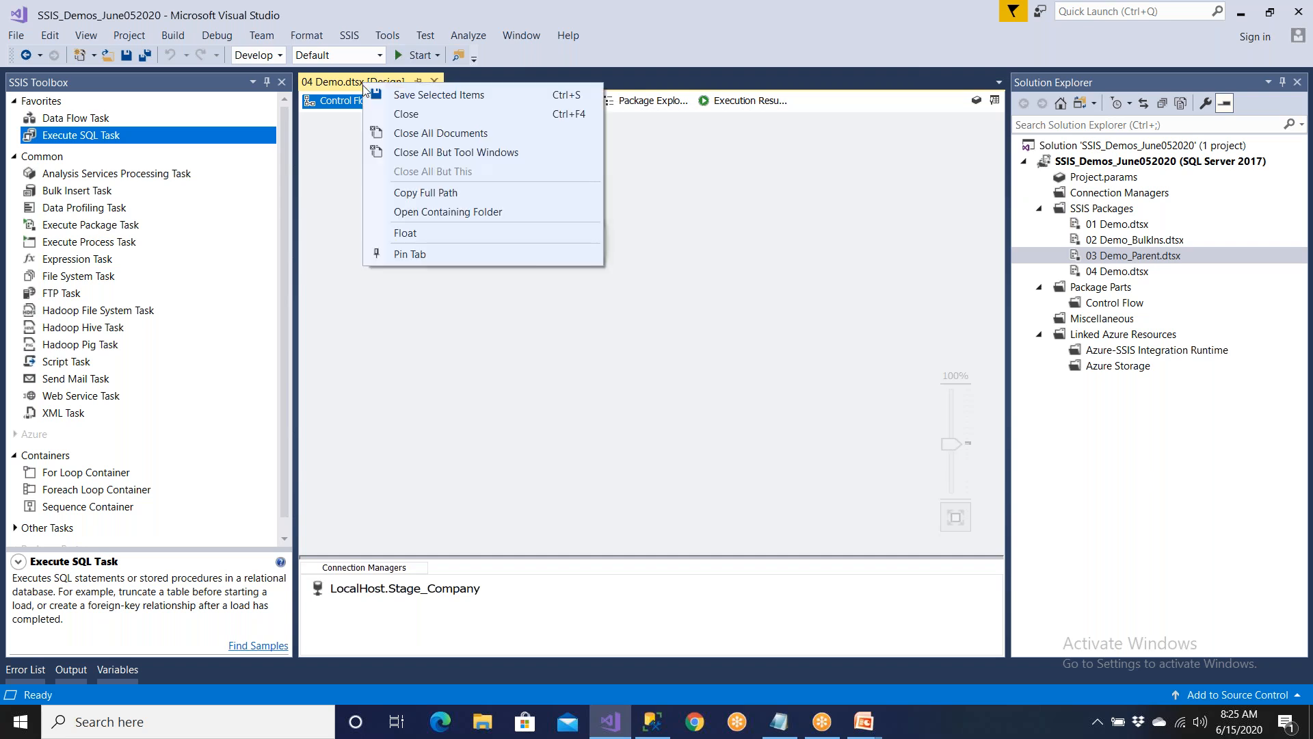
left_click(502, 215)
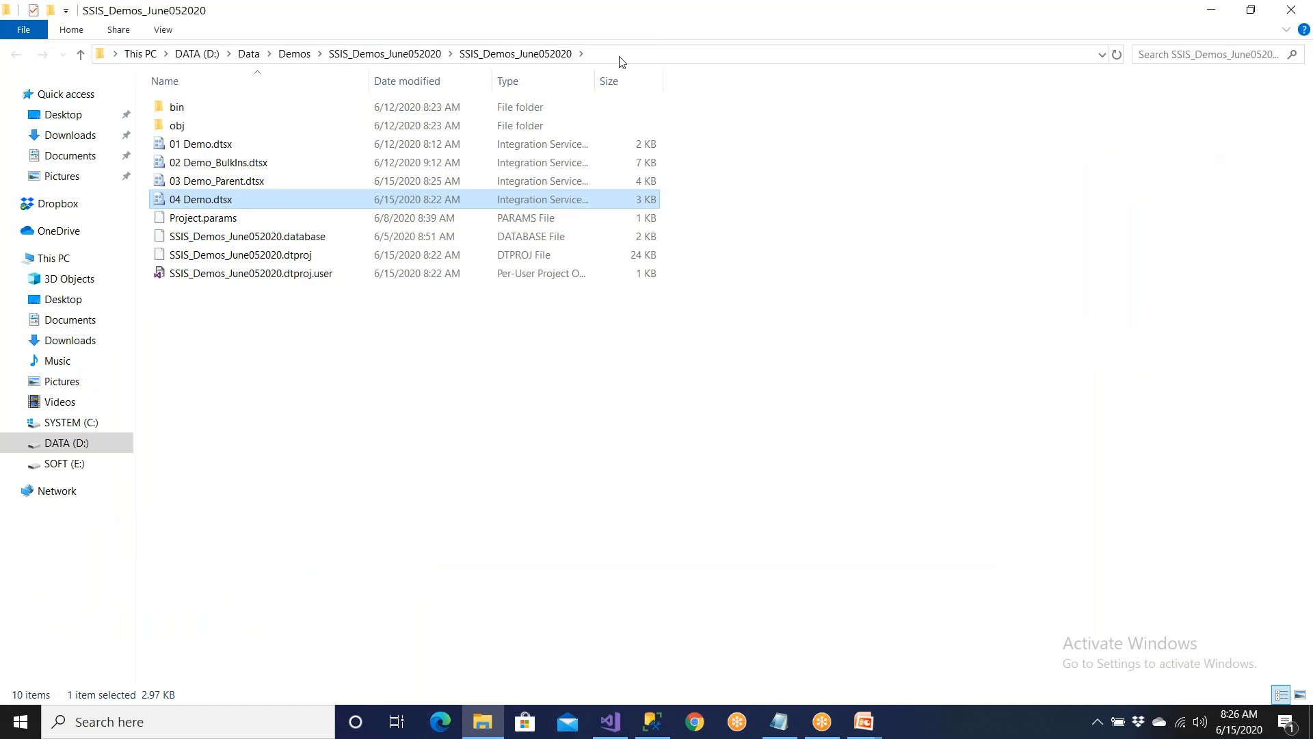
left_click(618, 57)
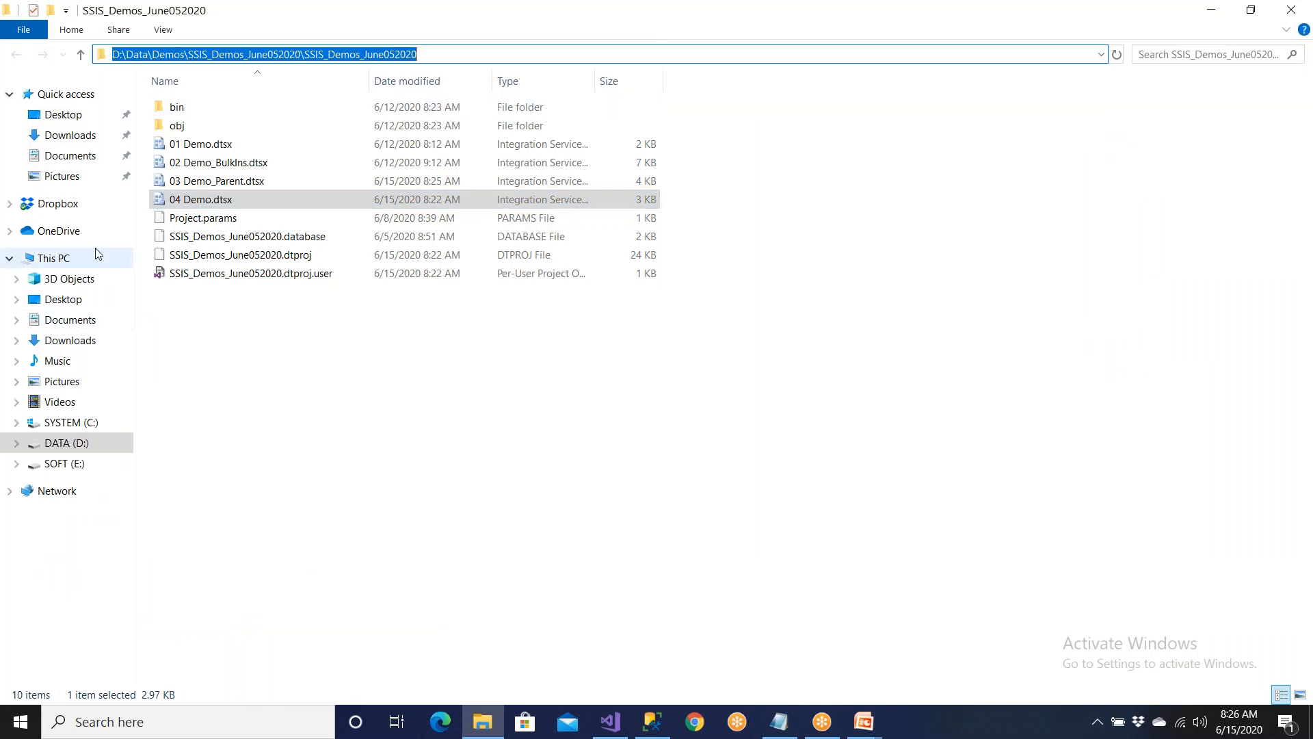
left_click(228, 184)
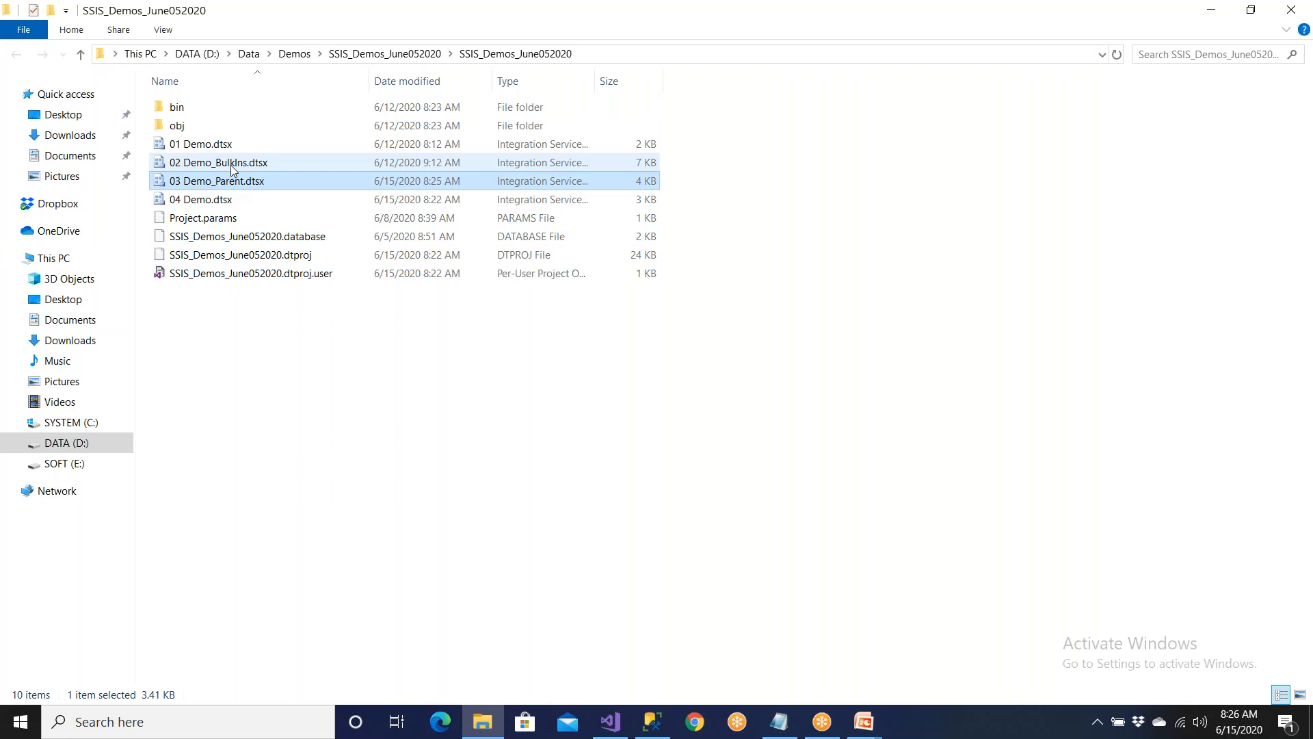
left_click(222, 150)
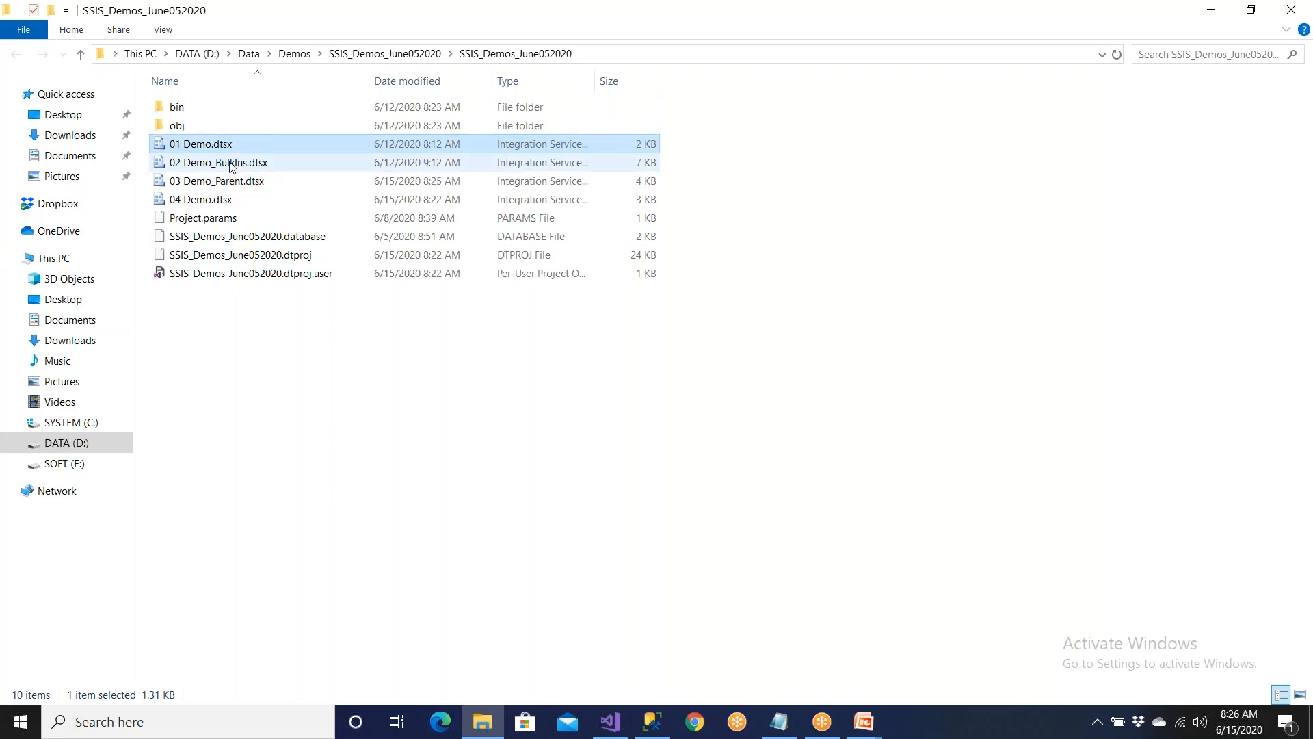
left_click(226, 164)
left_click(230, 202)
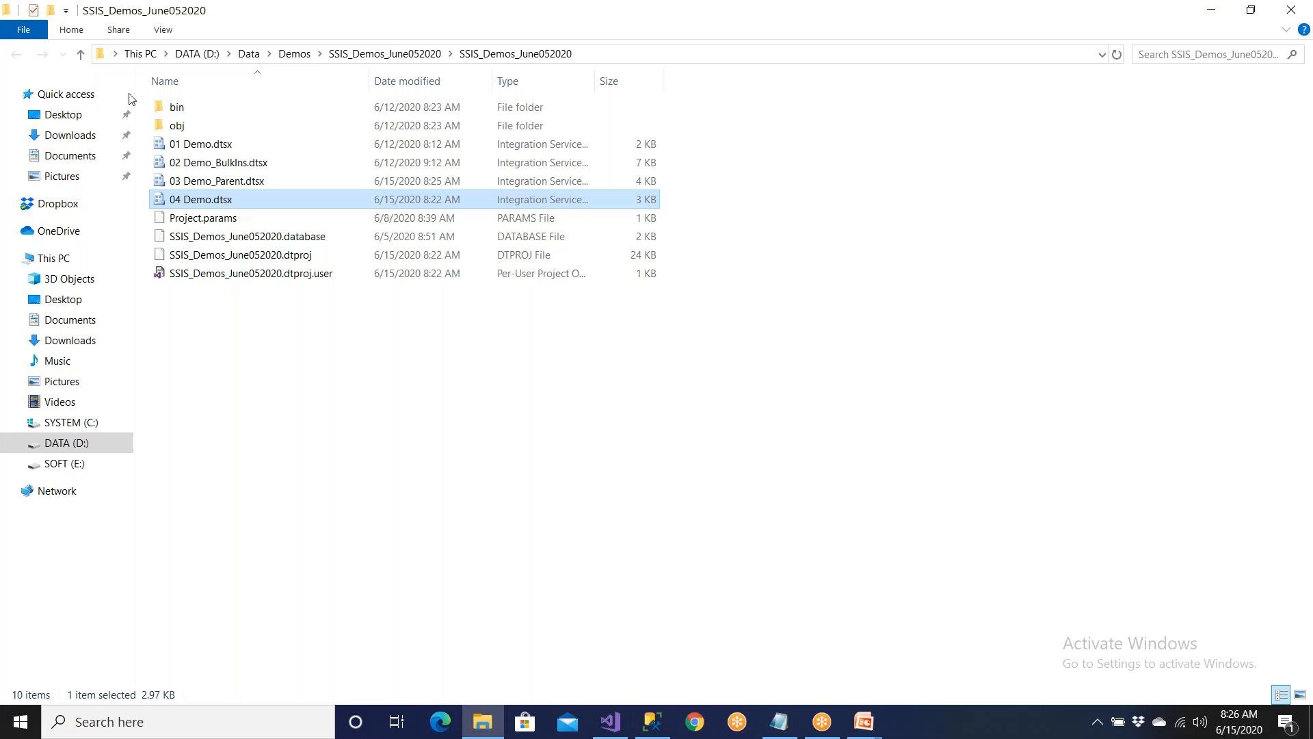
- Locate SSIS_Demos_June052020.sln in the parent folder, go up to the D: drive, and close File Explorer
left_click(80, 54)
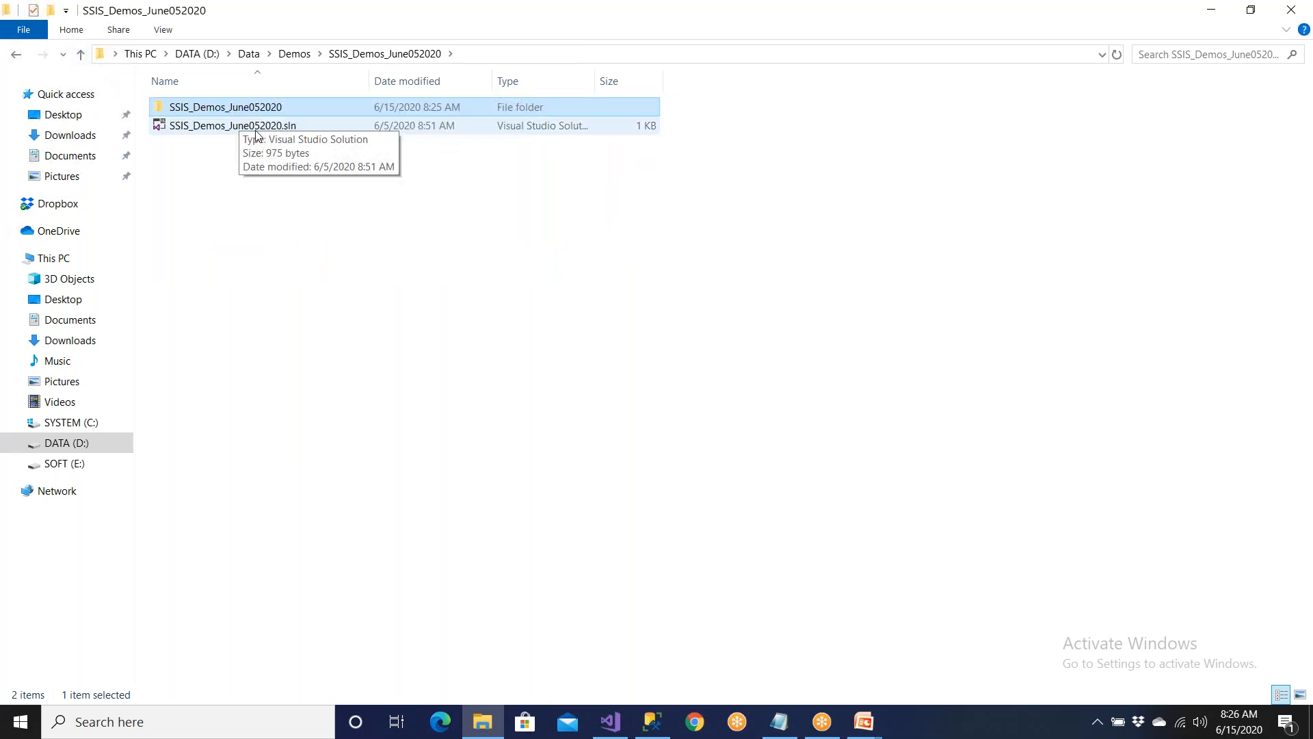
left_click(256, 132)
left_click(81, 56)
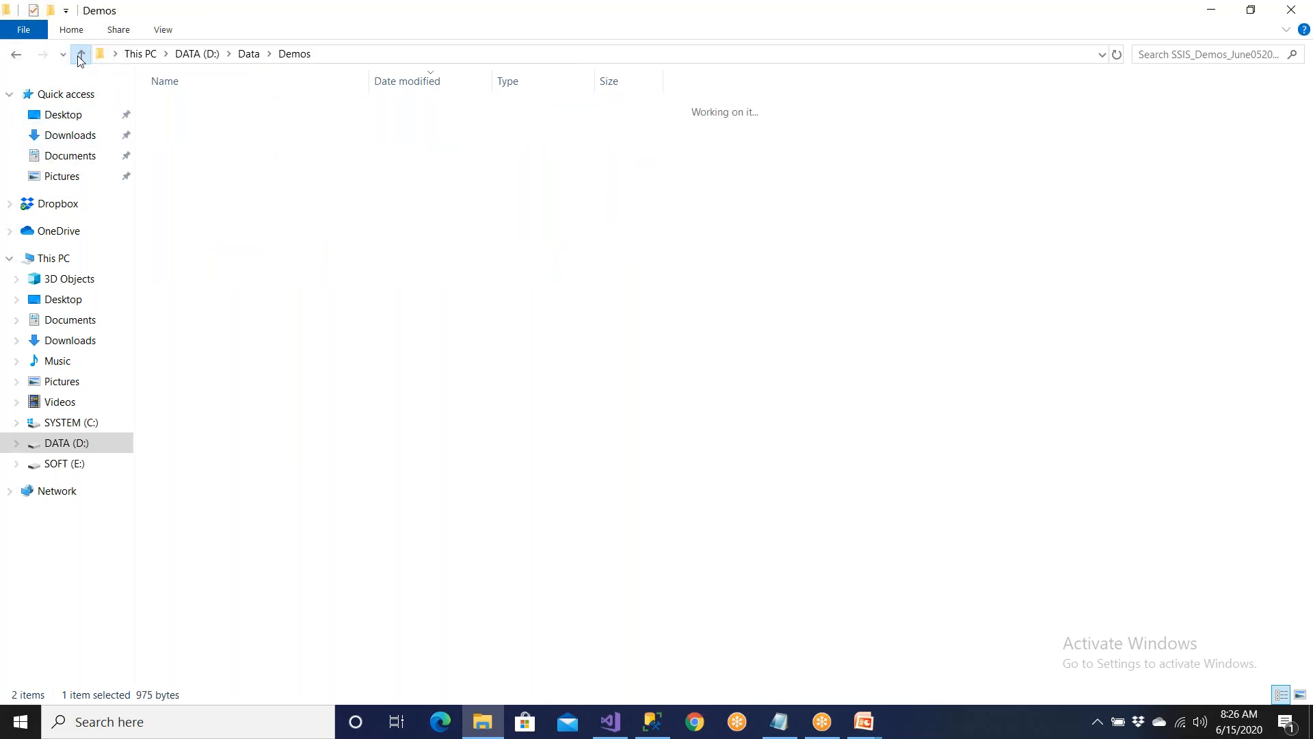
left_click(81, 56)
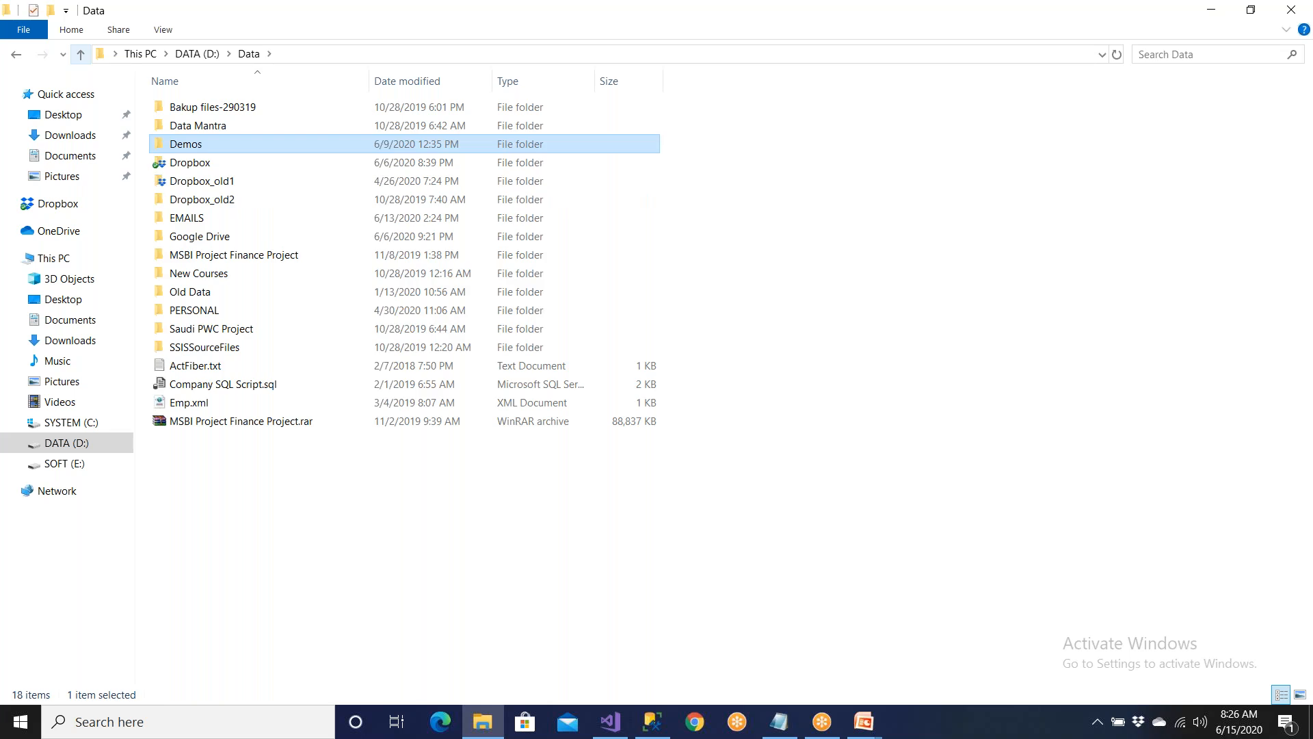
left_click(81, 54)
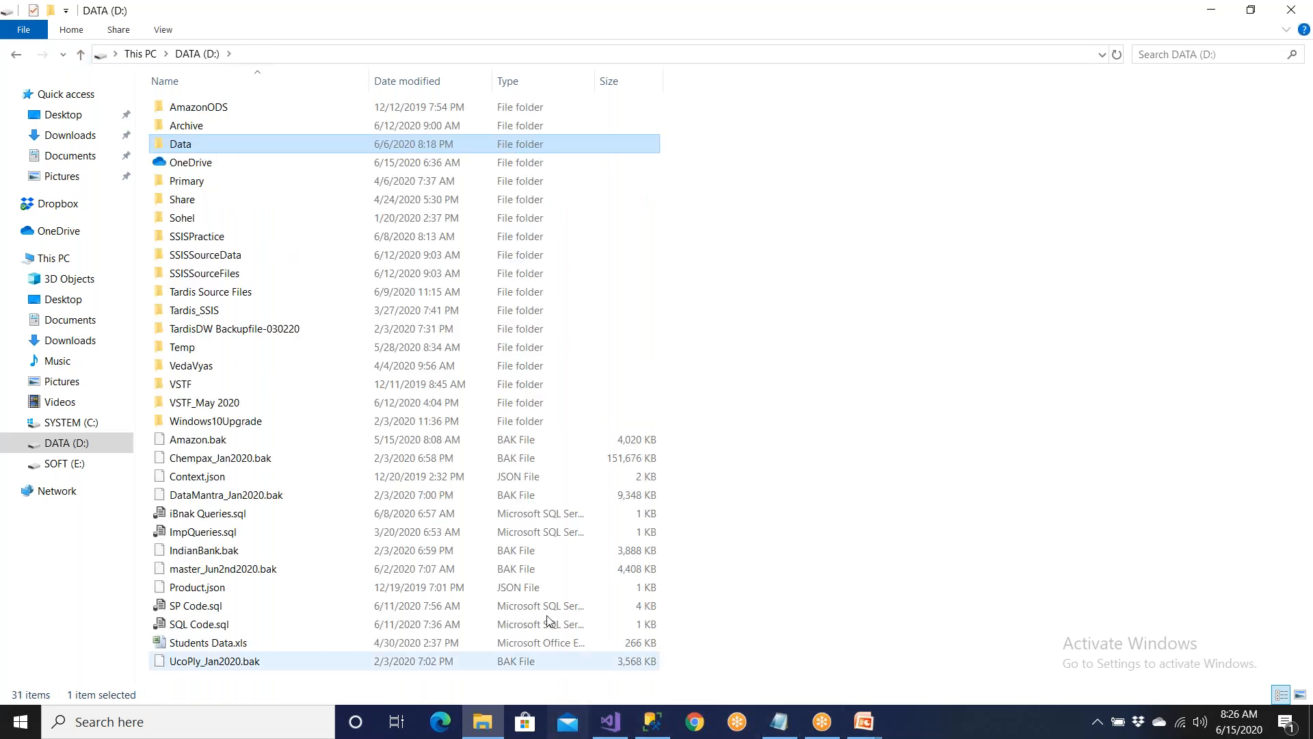
left_click(1292, 10)
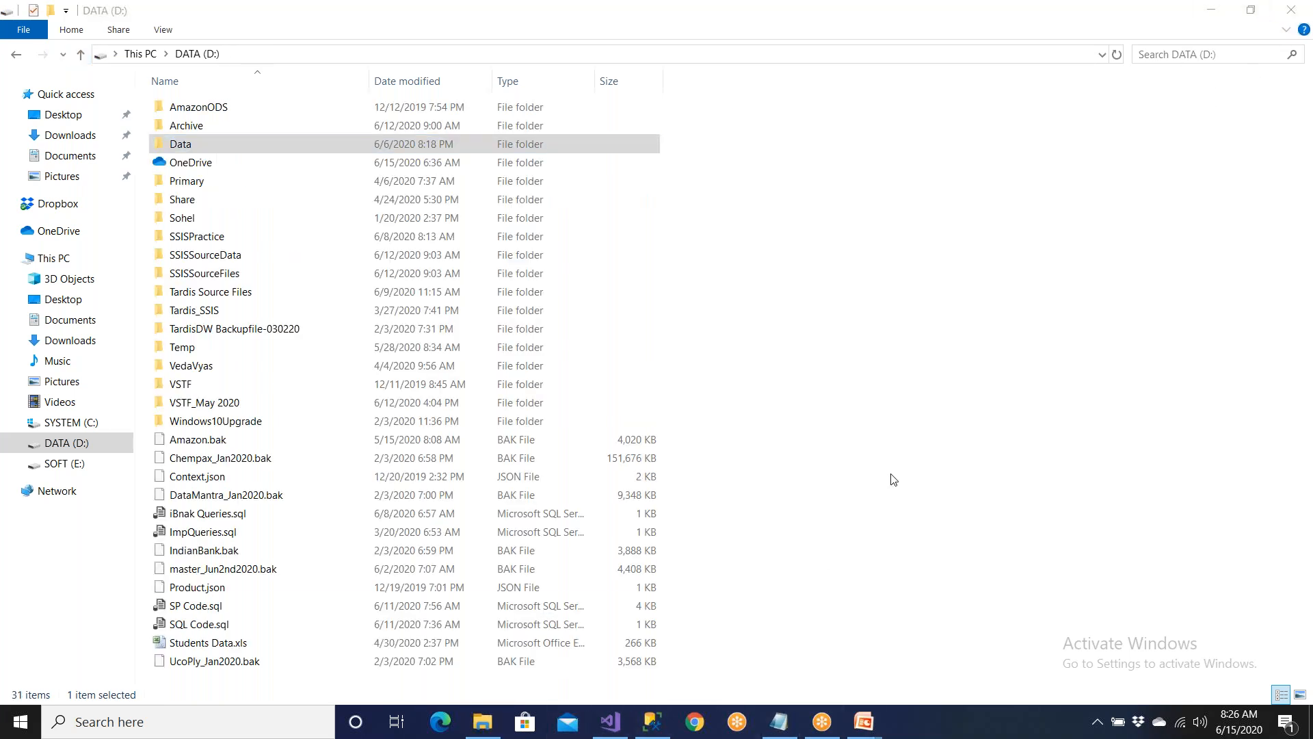
left_click(1296, 9)
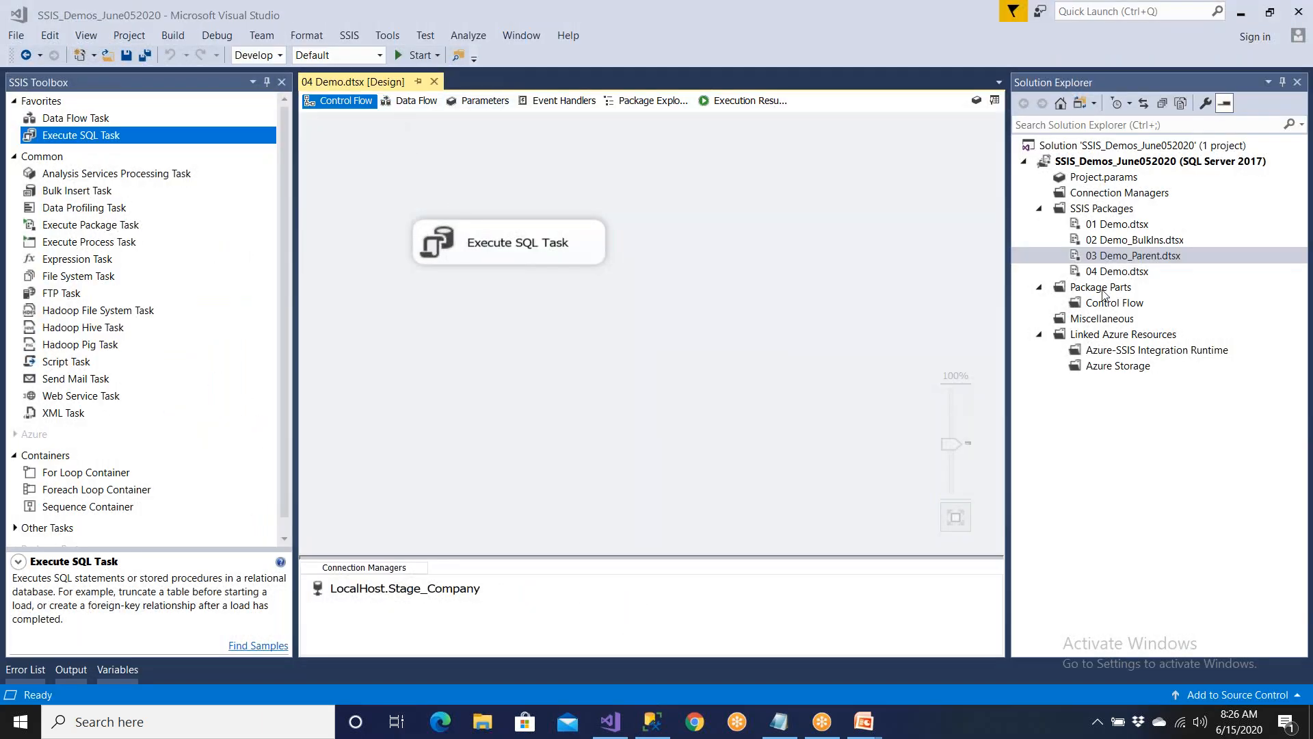
- Reopen the containing folder of 04 Demo.dtsx and find the SSIS_Demos_June052020.sln solution file one level up
right_click(394, 85)
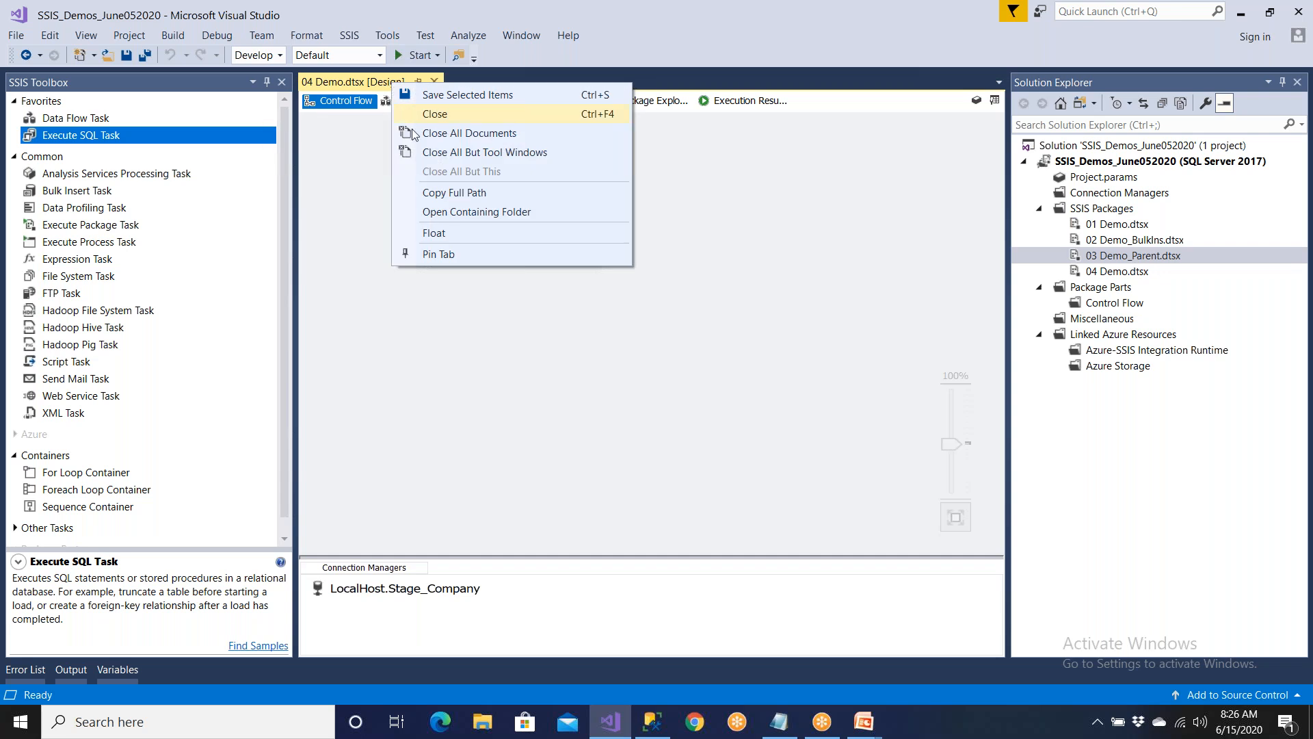
left_click(546, 212)
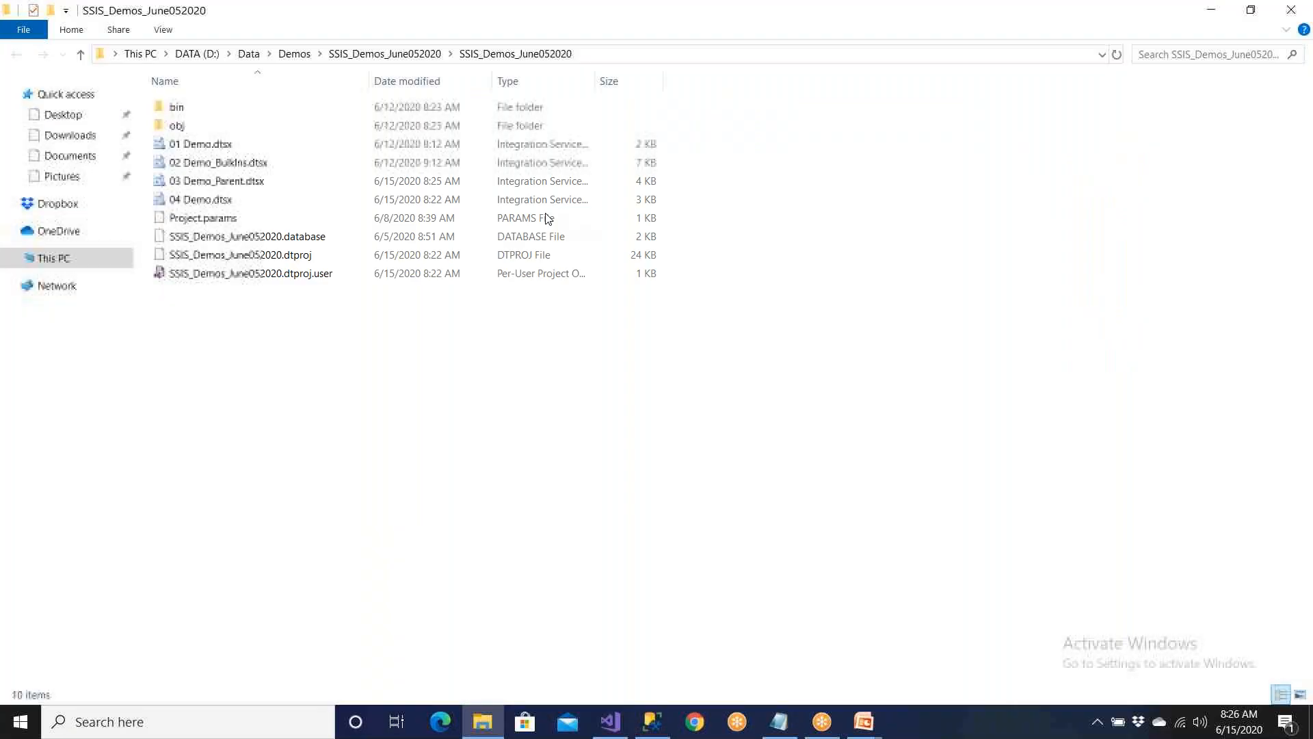
left_click(604, 55)
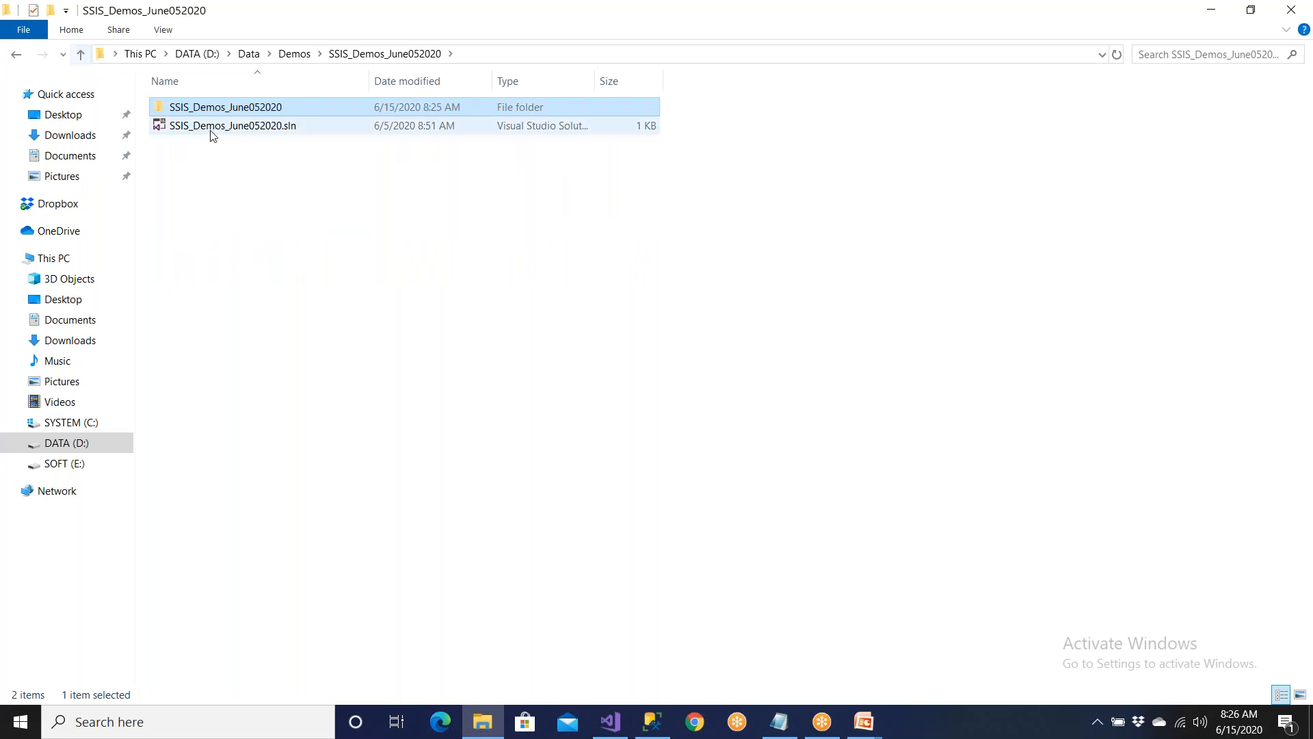
left_click(232, 127)
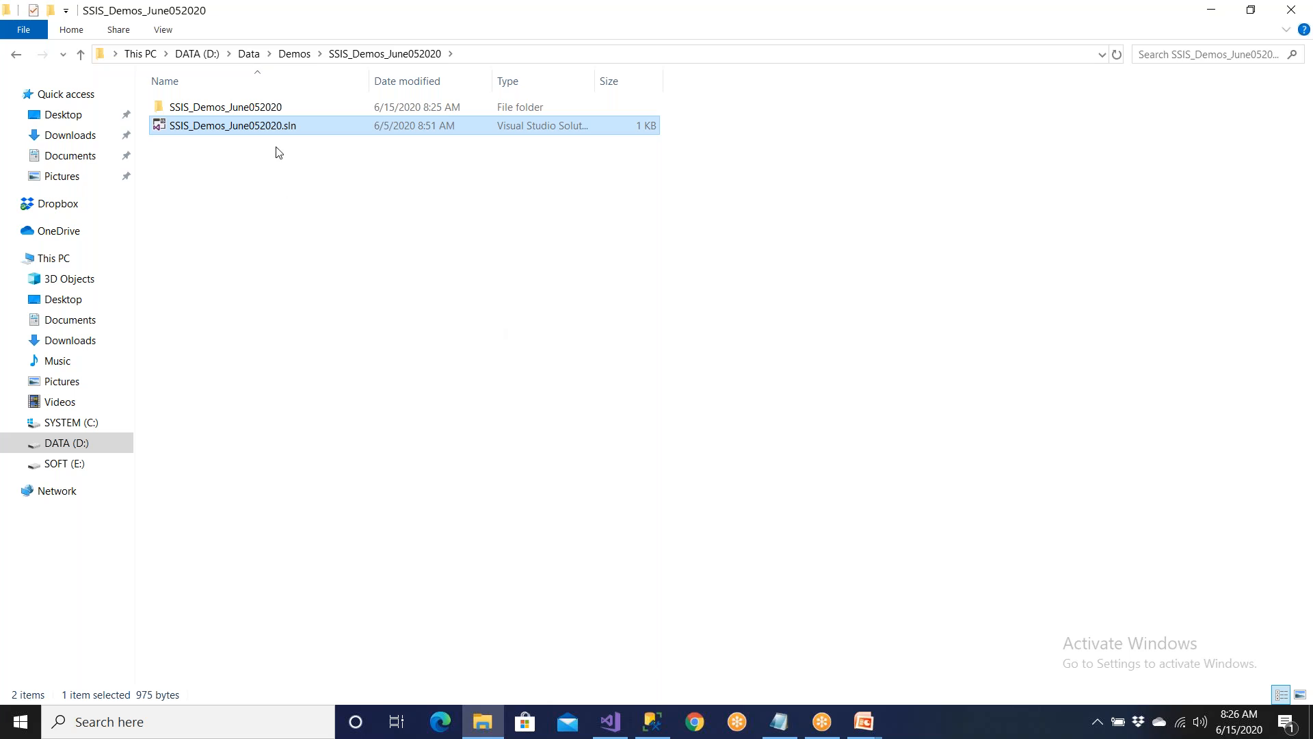
- Return to Visual Studio and read the descriptions of Execute Package Task and Execute Process Task
left_click(610, 720)
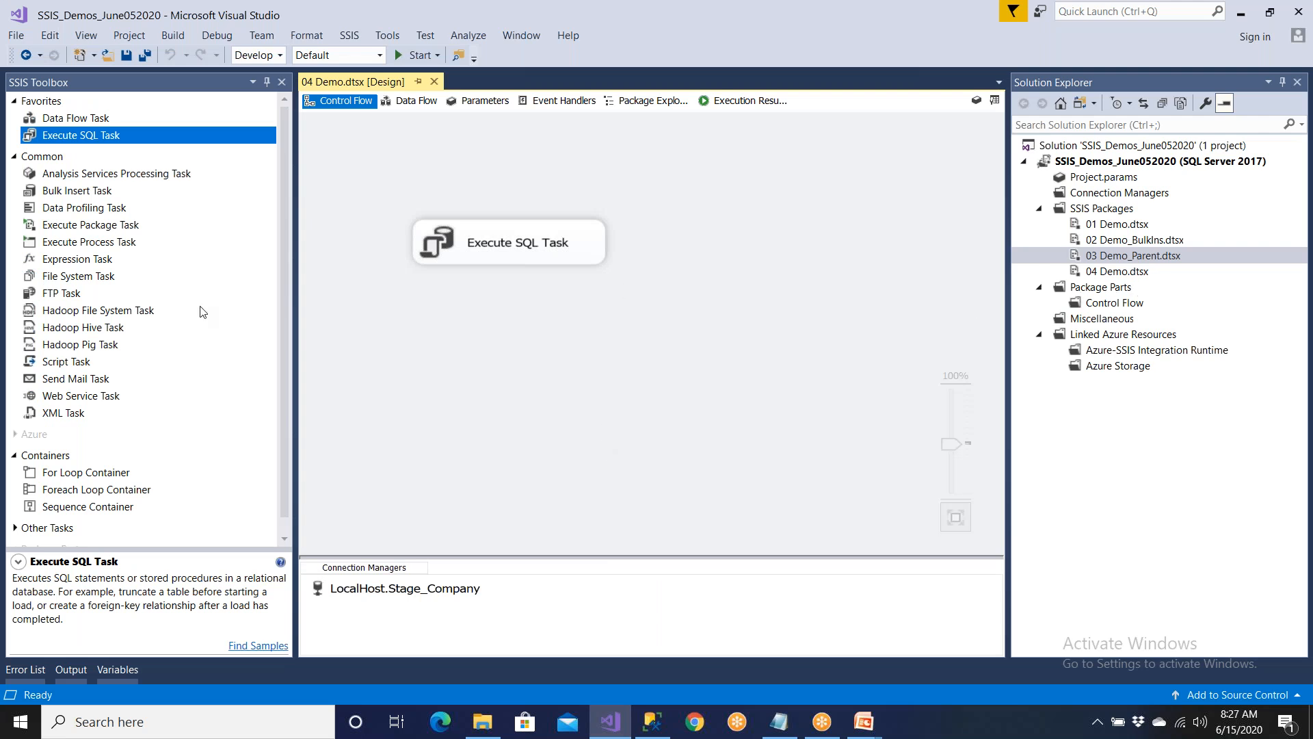
left_click(114, 227)
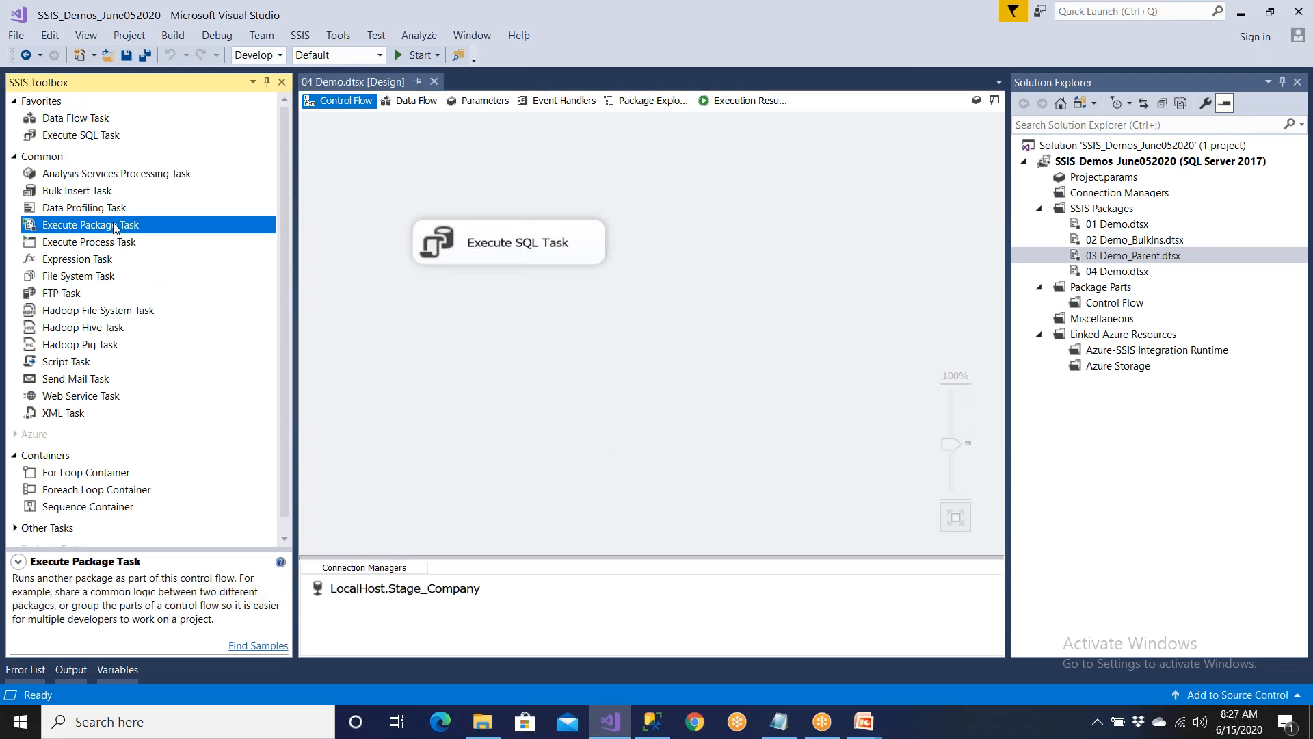
left_click(118, 244)
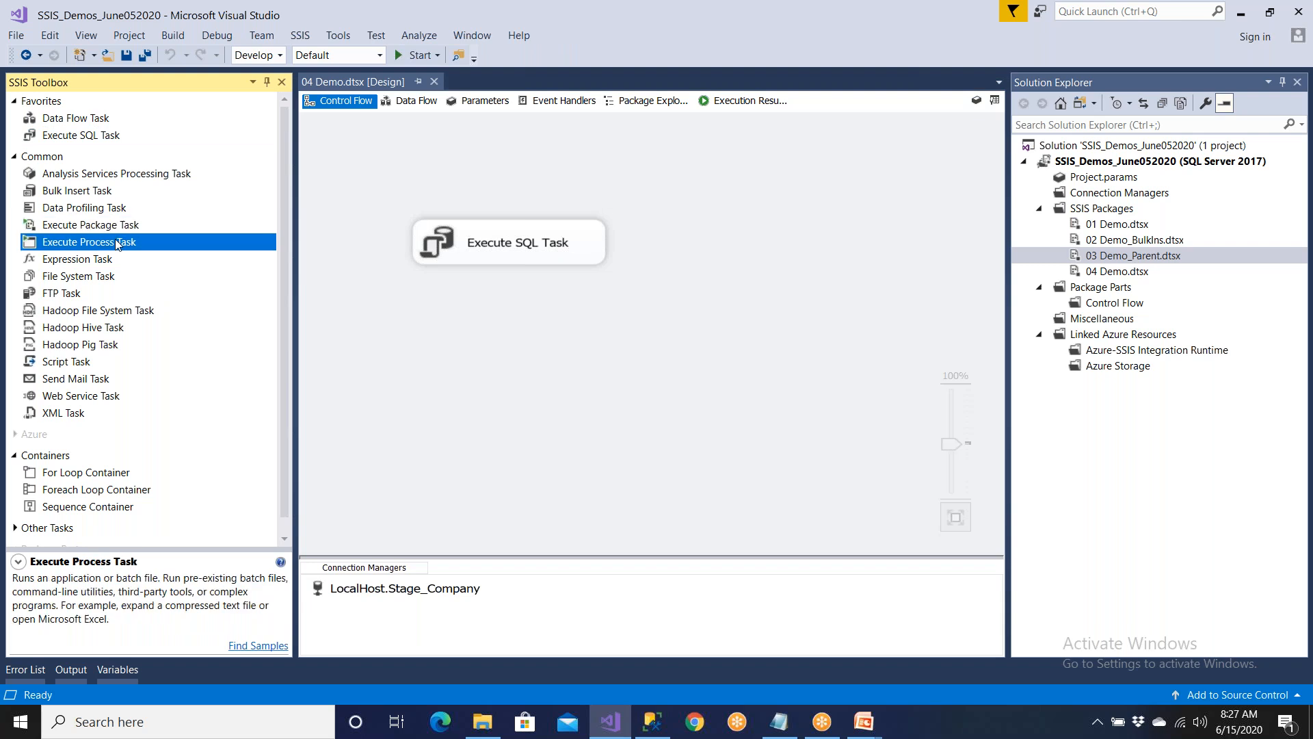
- Switch to the PowerPoint slide show and display the Execute Process slide
mouse_move(874, 724)
left_click(941, 657)
key("Right")
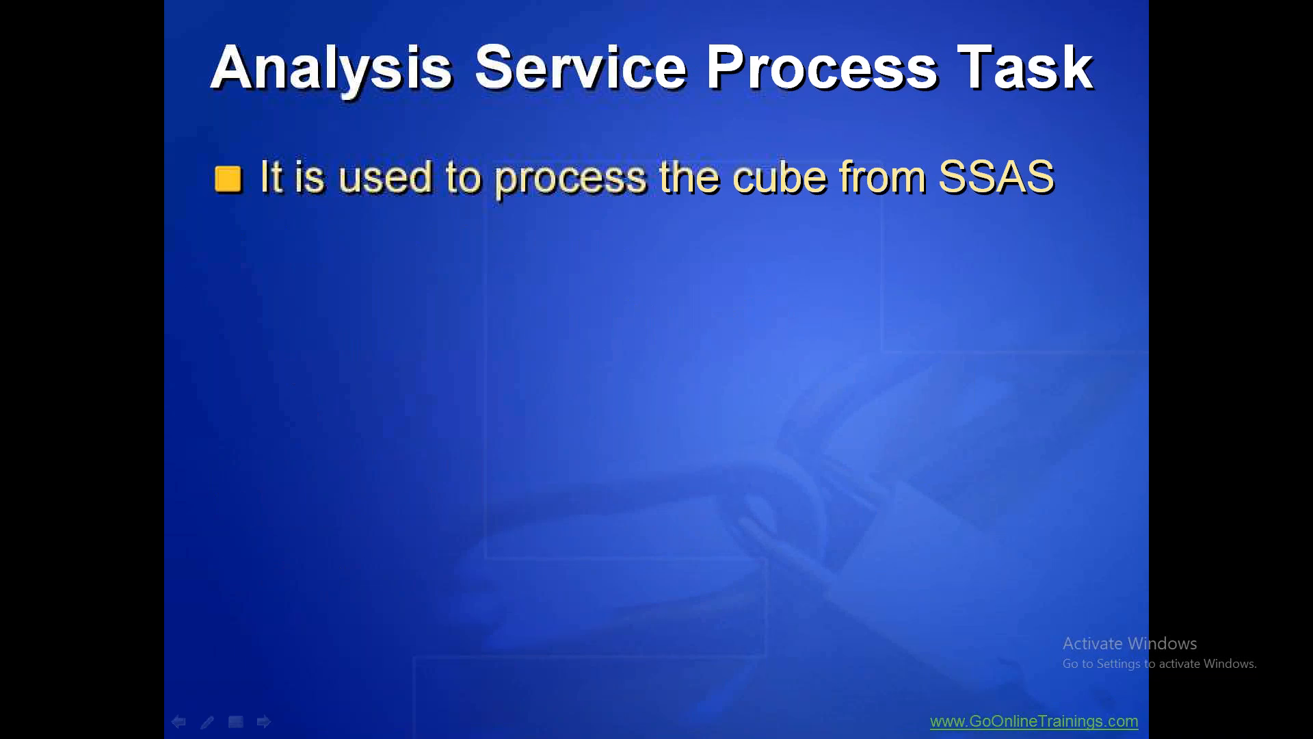
key("Left")
key("Left")
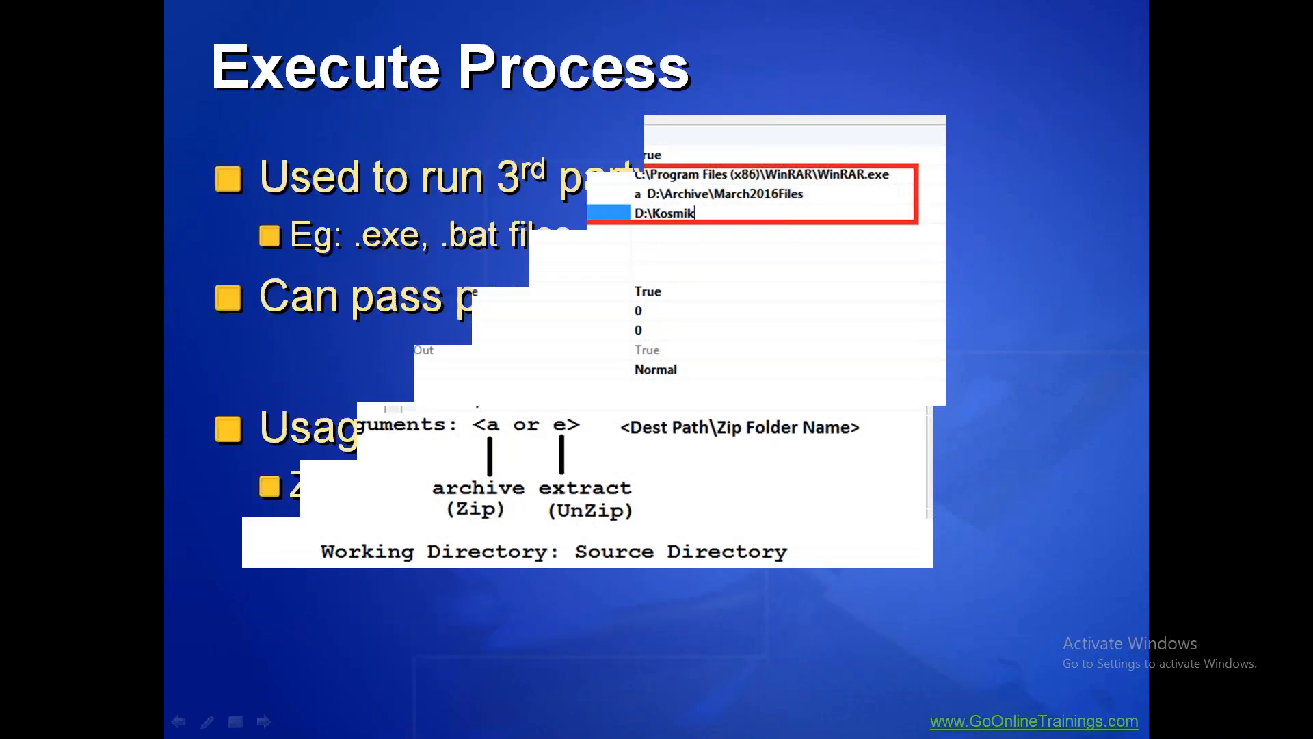